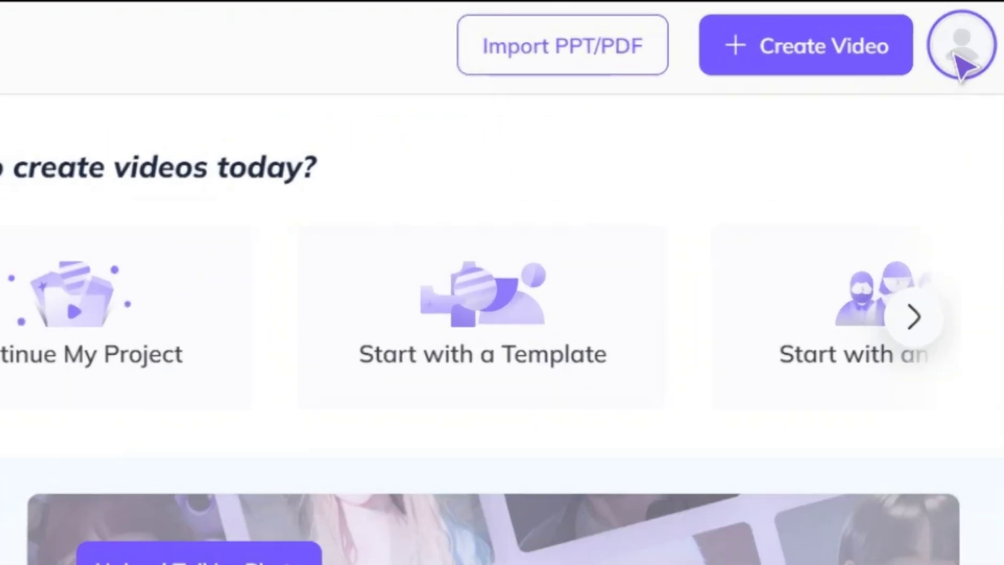
pyautogui.click(985, 59)
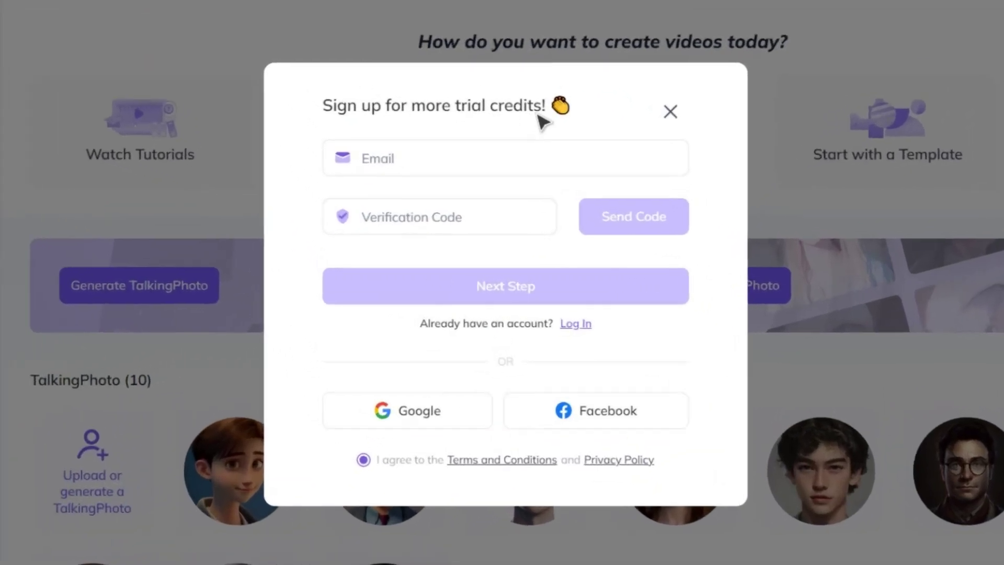
pyautogui.click(332, 158)
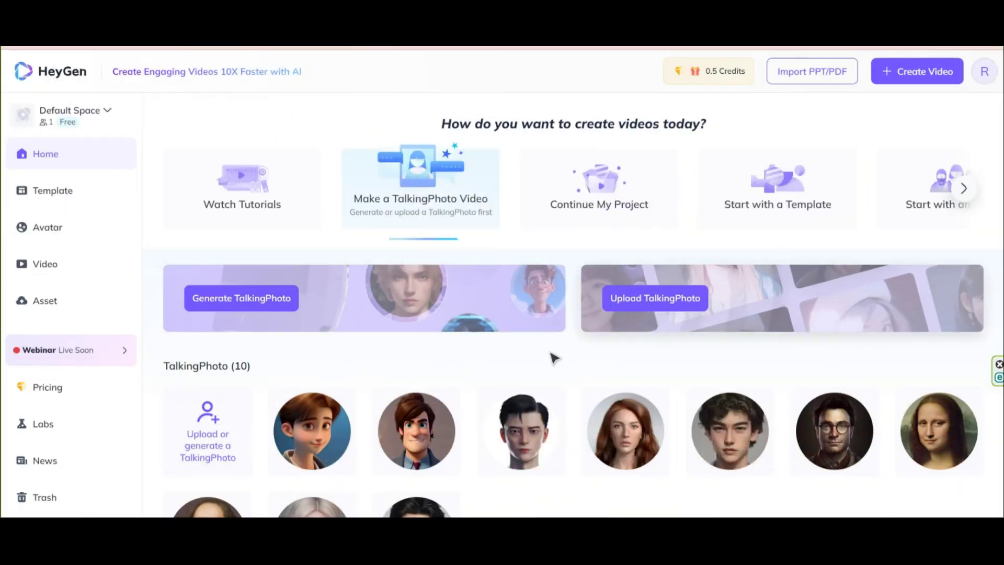
pyautogui.hscroll(2, 476, 180)
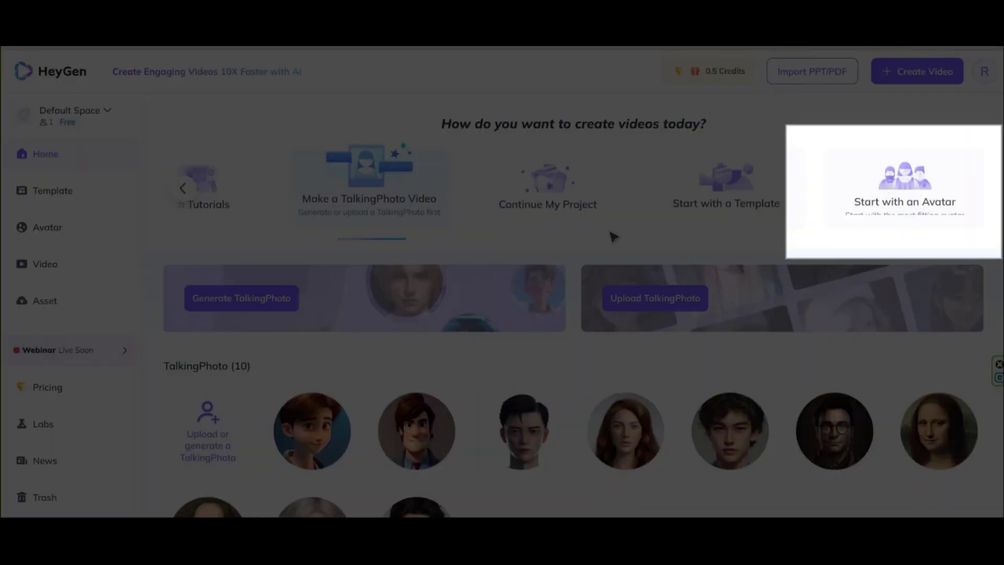
pyautogui.scroll(-2, 405, 241)
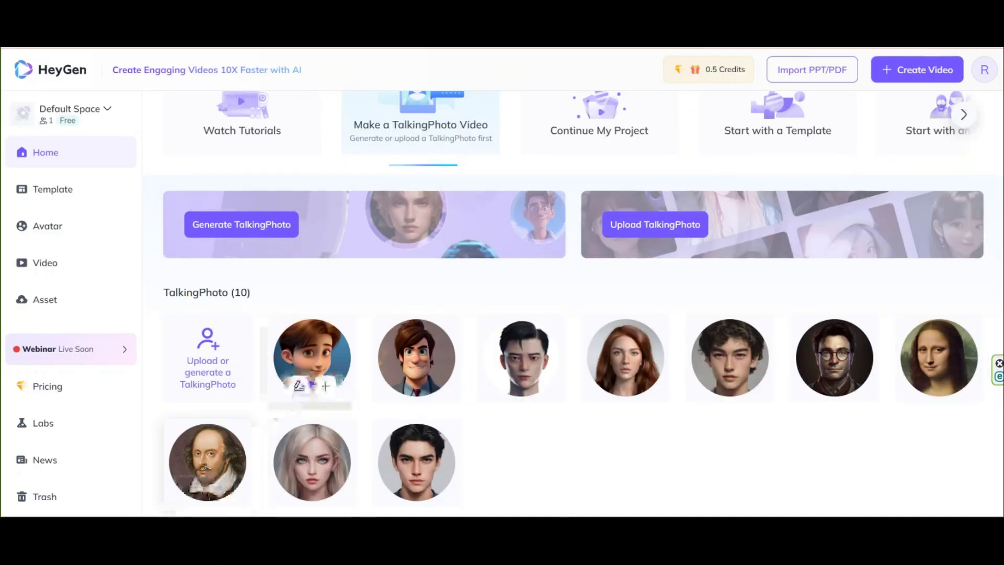
pyautogui.click(418, 361)
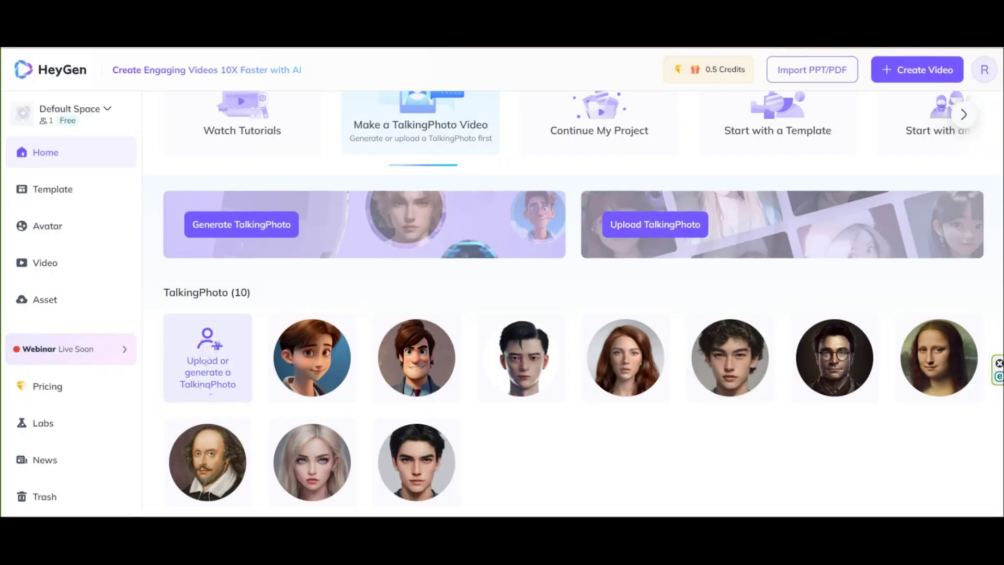
pyautogui.scroll(2, 439, 204)
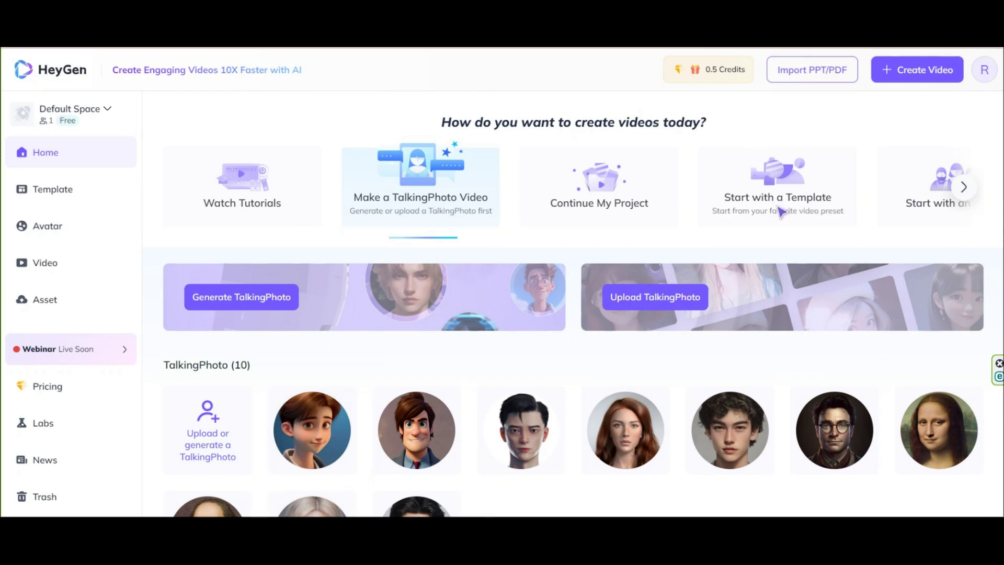
pyautogui.click(972, 190)
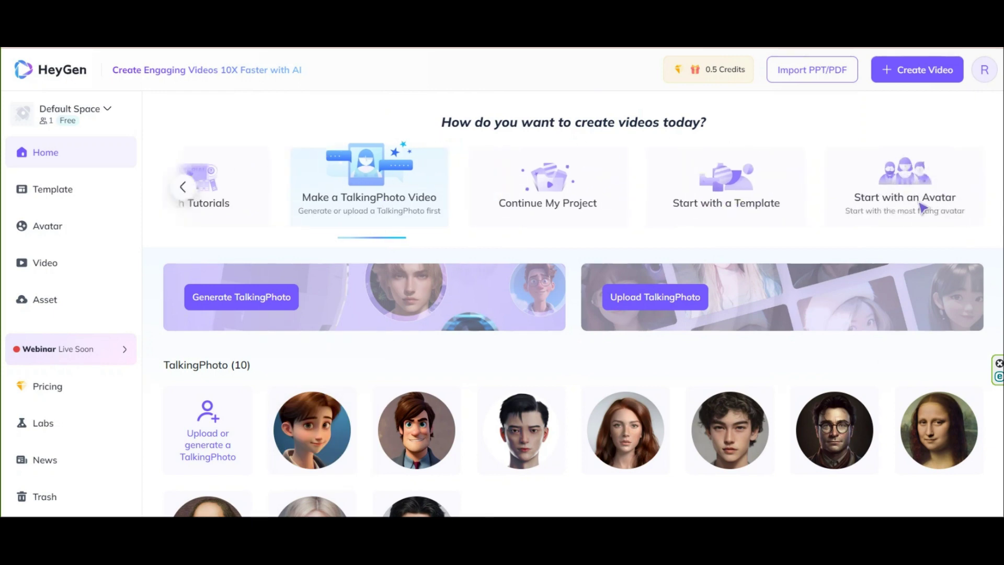
# Switch to Start with an Avatar and browse down the Avatar Library
pyautogui.click(907, 209)
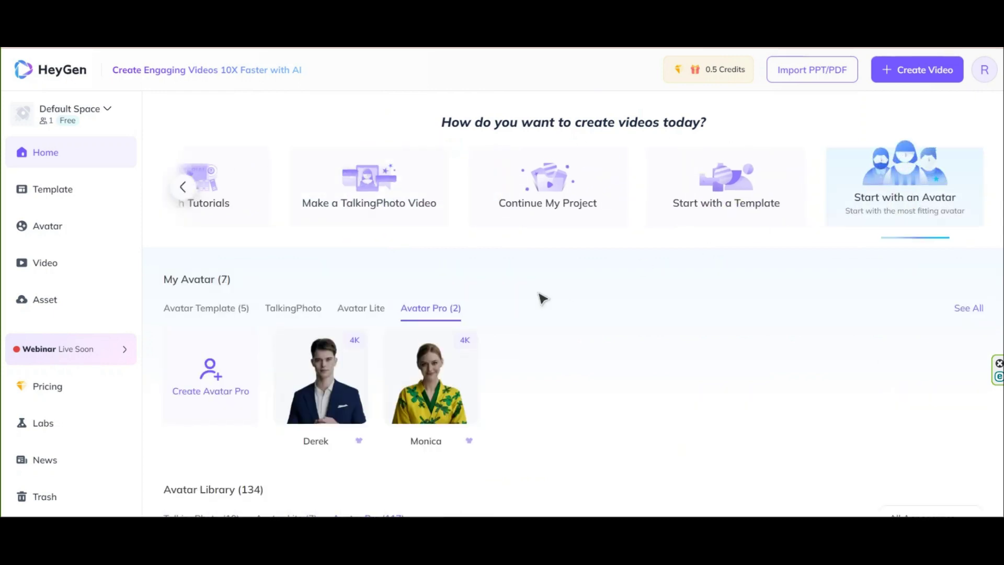
pyautogui.scroll(-1, 542, 298)
pyautogui.scroll(-1, 542, 299)
pyautogui.scroll(-1, 542, 298)
pyautogui.scroll(-2, 542, 298)
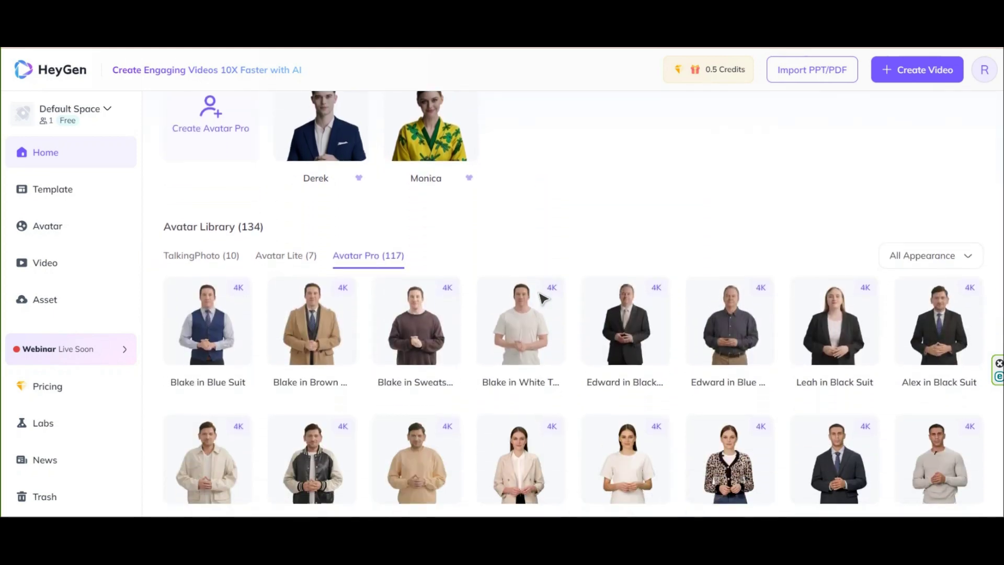
pyautogui.scroll(-1, 543, 299)
pyautogui.scroll(-3, 544, 293)
pyautogui.scroll(-2, 576, 330)
pyautogui.scroll(-2, 581, 335)
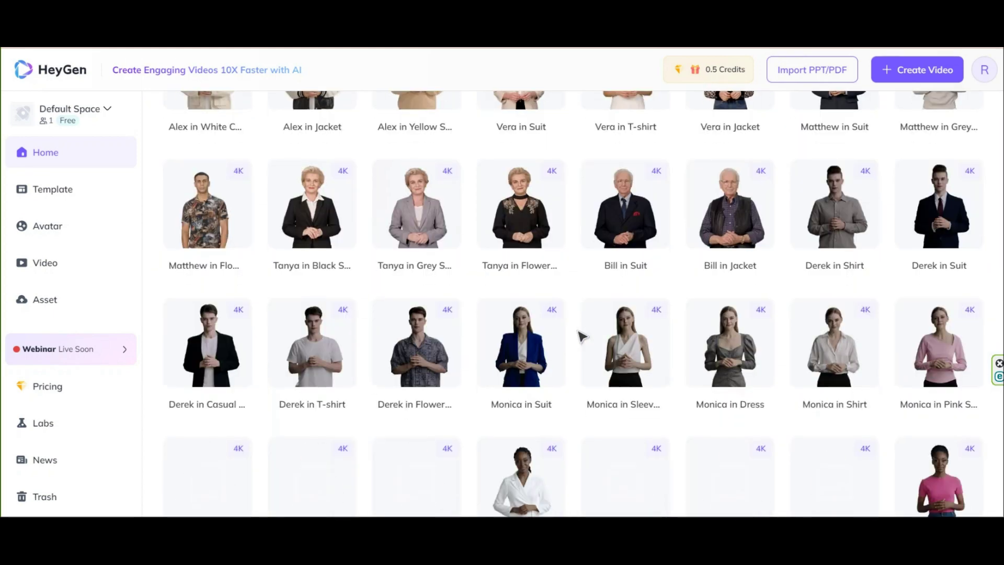
pyautogui.scroll(-1, 583, 337)
pyautogui.scroll(-3, 582, 336)
pyautogui.scroll(-3, 583, 336)
pyautogui.scroll(1, 582, 336)
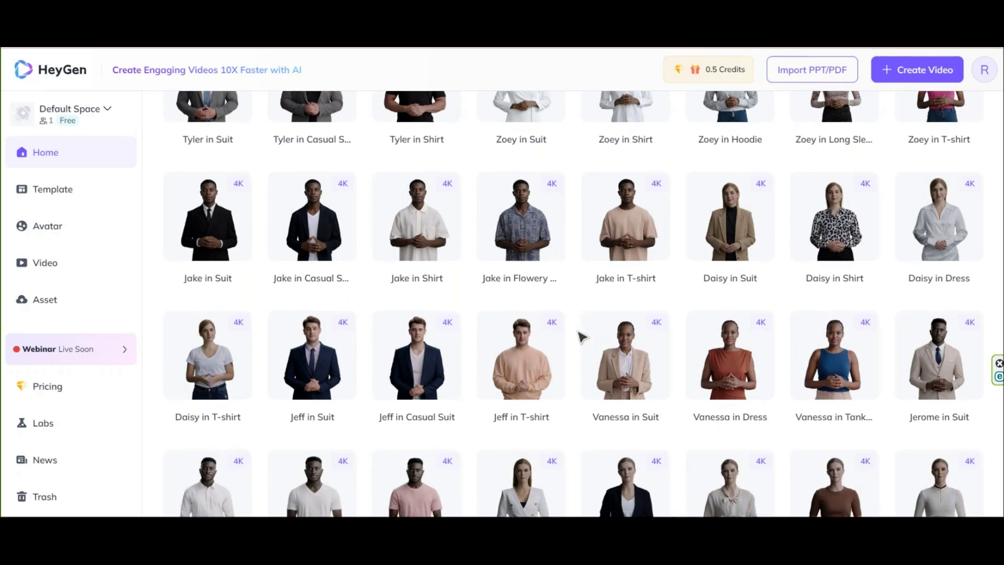
pyautogui.scroll(-3, 582, 337)
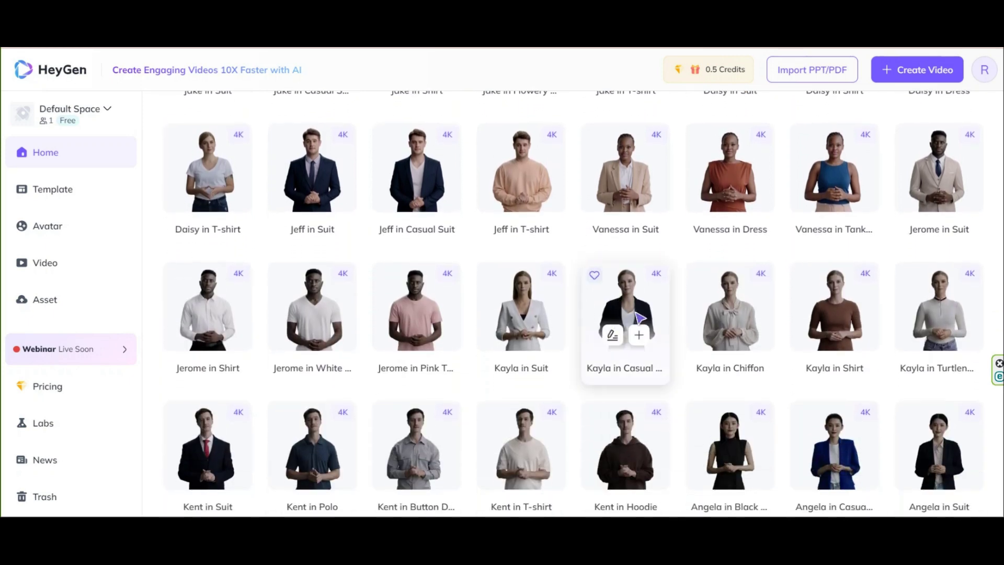
pyautogui.moveTo(834, 318)
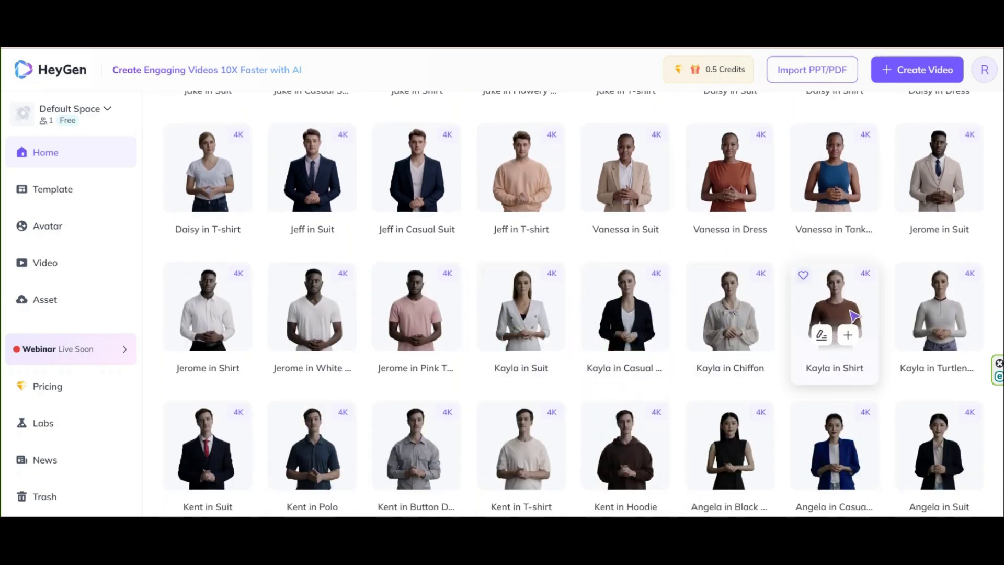
# Add the Kayla in Shirt avatar, return to the top, and open the template gallery
pyautogui.click(953, 336)
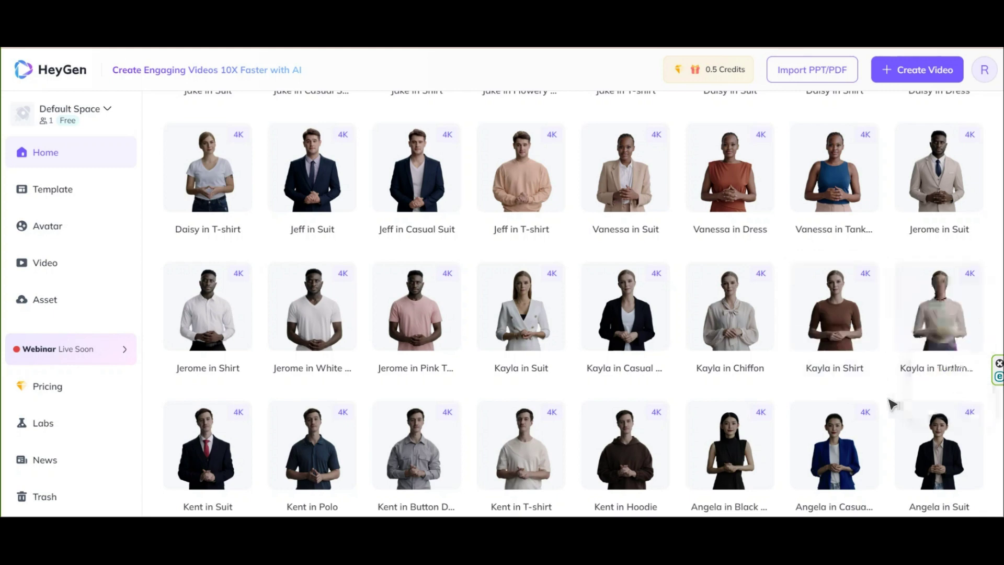
pyautogui.scroll(-5, 890, 404)
pyautogui.scroll(-5, 890, 404)
pyautogui.scroll(20, 892, 404)
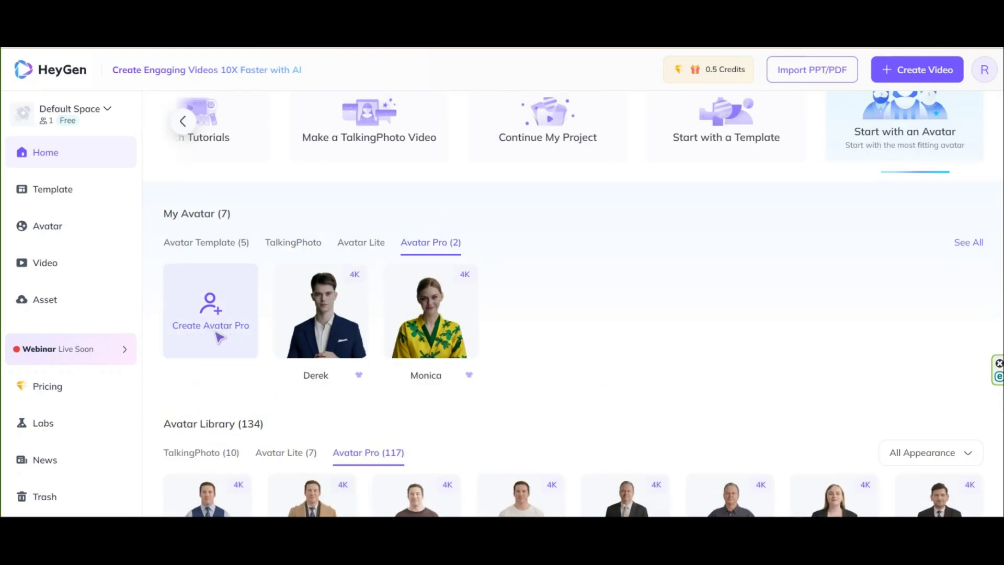
pyautogui.scroll(2, 211, 349)
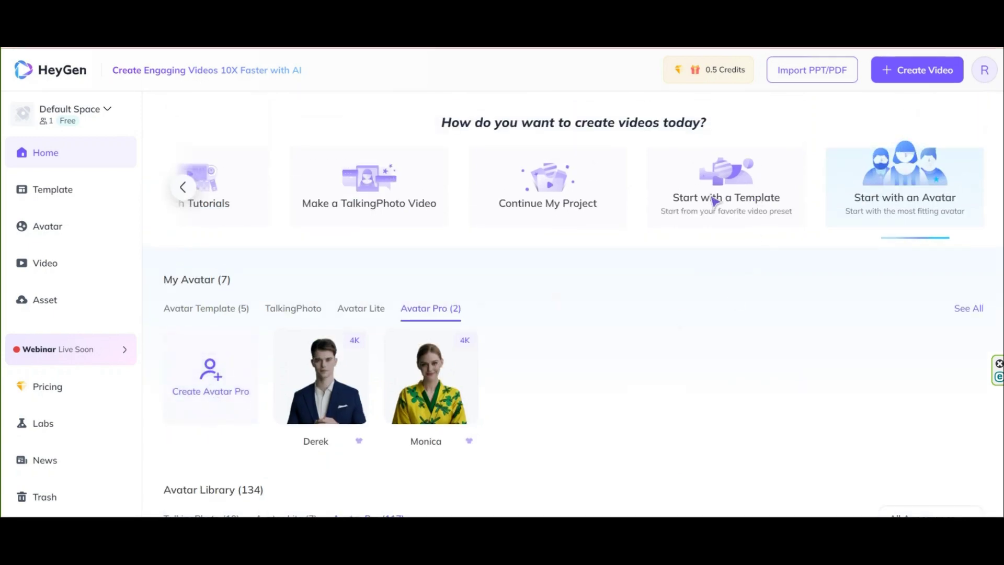
pyautogui.click(715, 200)
# Page forward through the horizontal and vertical template carousels
pyautogui.scroll(-3, 442, 247)
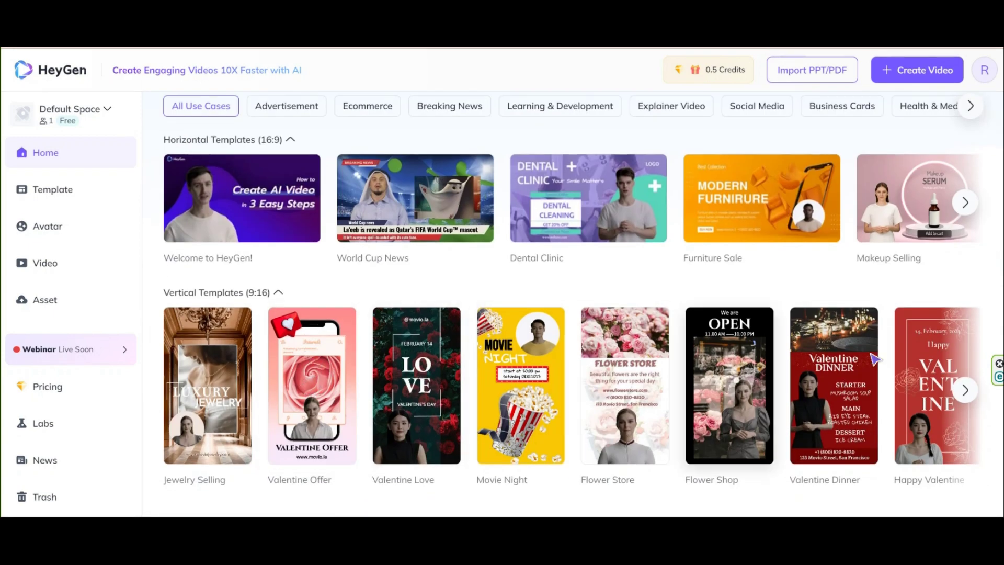
pyautogui.scroll(2, 874, 359)
pyautogui.scroll(-2, 874, 359)
pyautogui.click(965, 203)
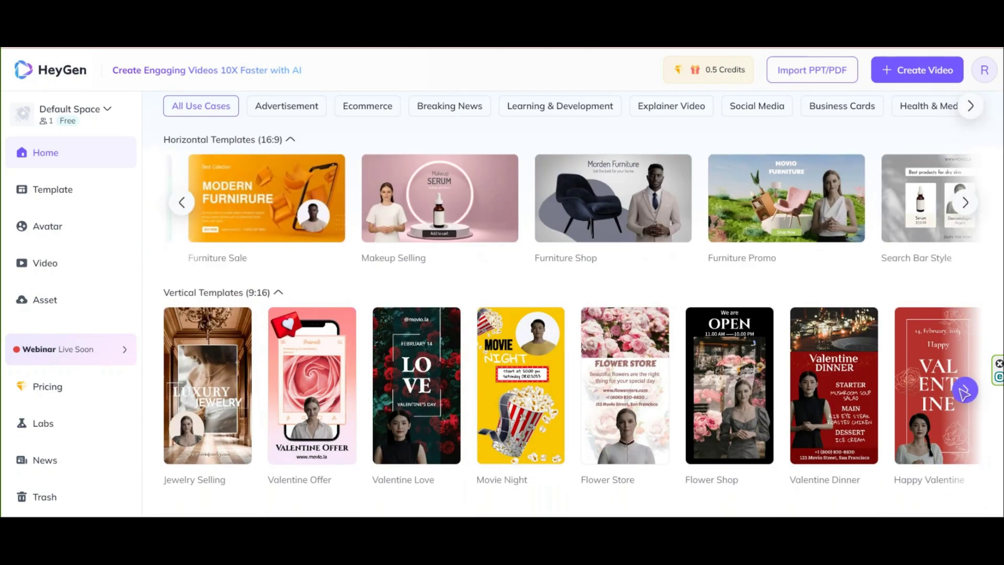
pyautogui.click(965, 390)
pyautogui.scroll(2, 198, 258)
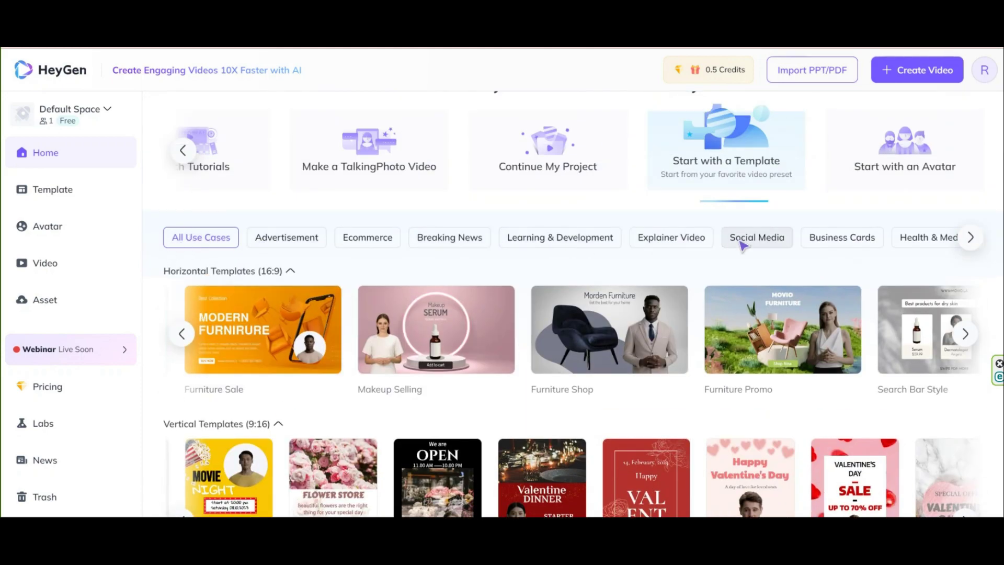
# Filter the gallery to Advertisement templates and page both carousels back
pyautogui.click(296, 237)
pyautogui.scroll(-3, 314, 225)
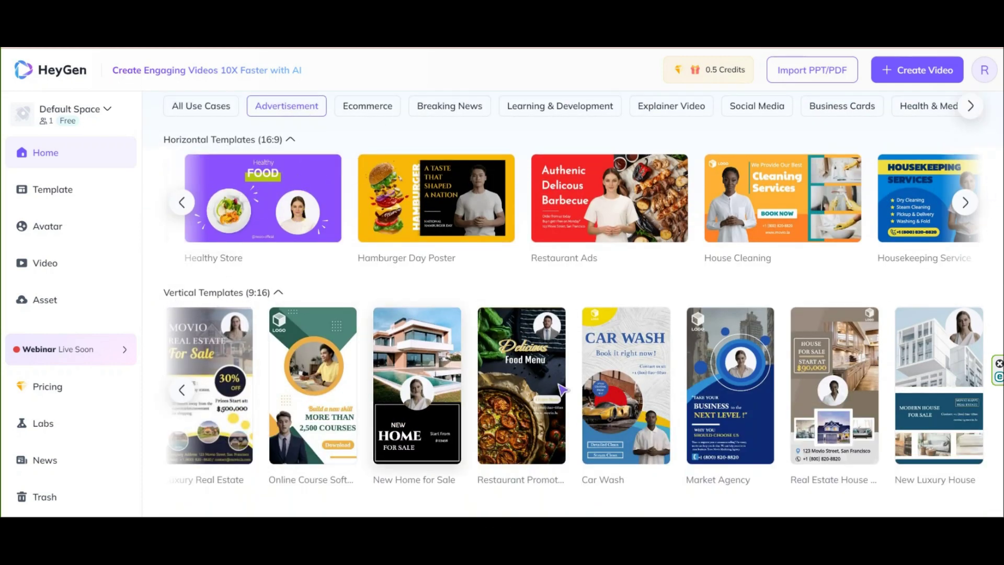
pyautogui.click(182, 391)
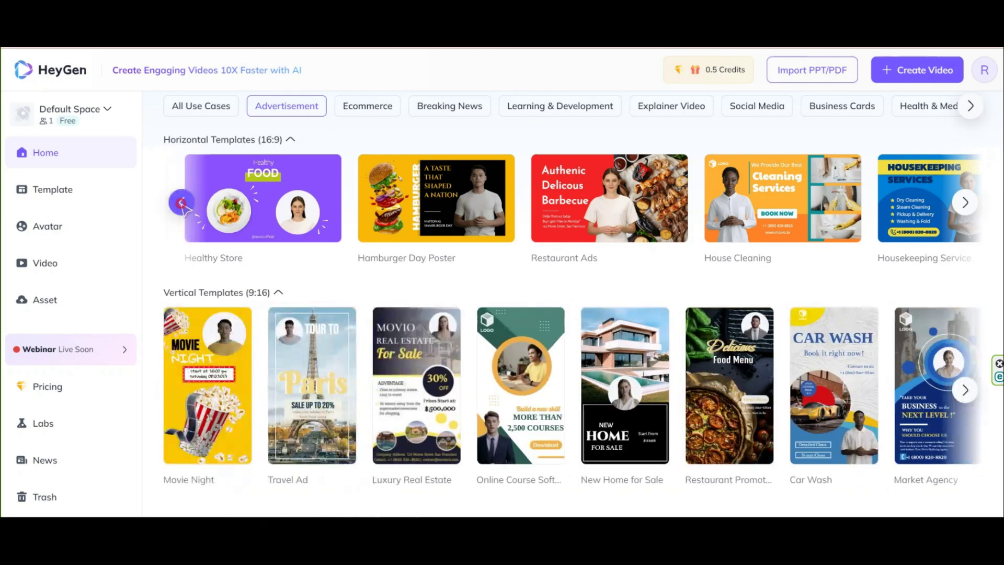
pyautogui.click(182, 202)
pyautogui.scroll(3, 432, 221)
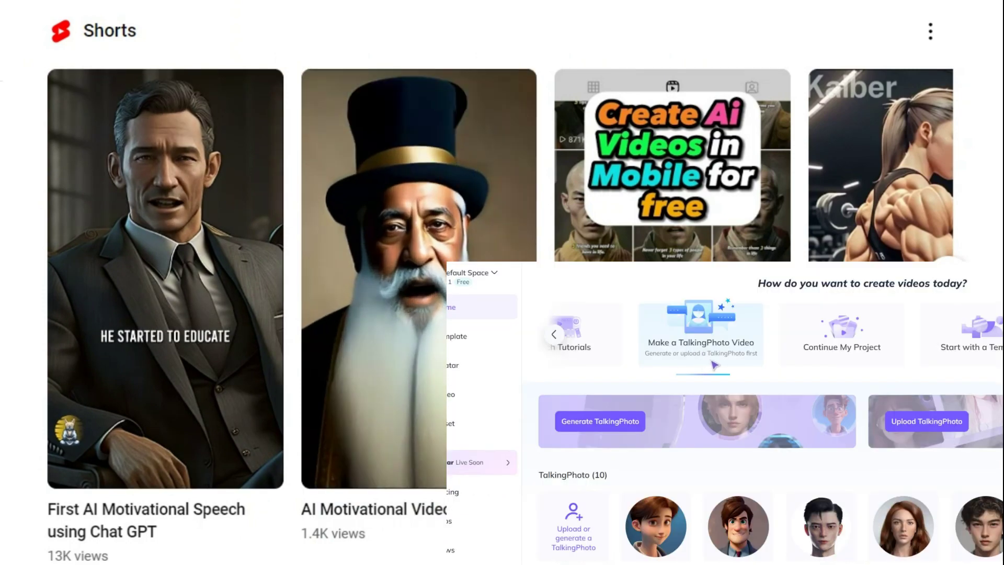
# Advance the YouTube Shorts shelf six times to reveal more avatar videos
pyautogui.click(949, 285)
pyautogui.click(949, 285)
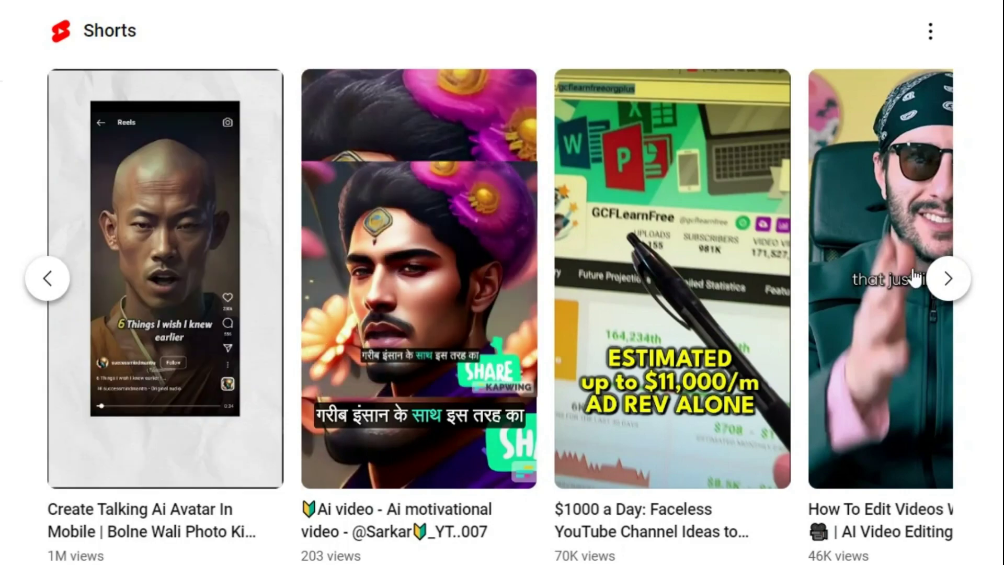
pyautogui.click(950, 283)
pyautogui.click(950, 286)
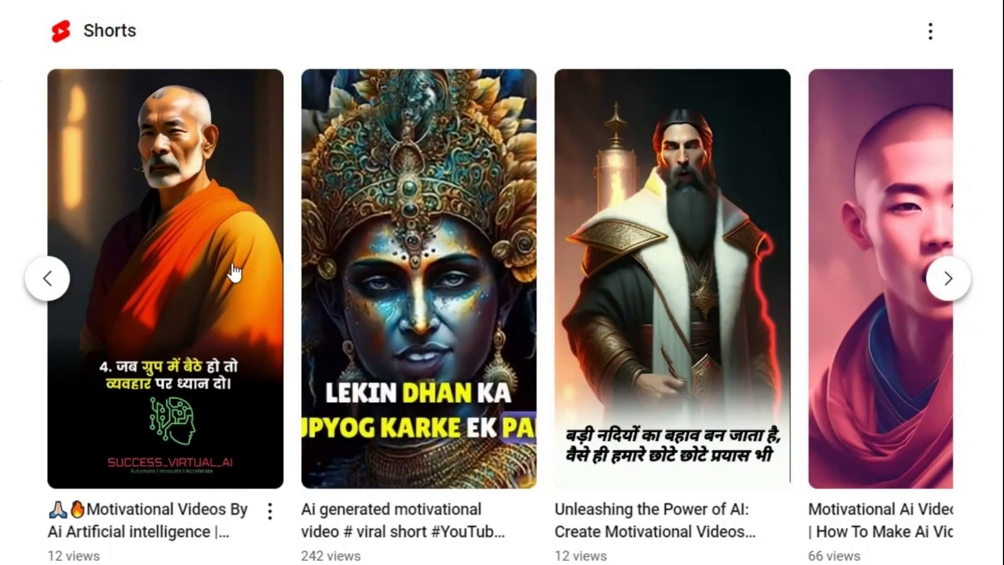
pyautogui.click(947, 280)
pyautogui.click(967, 292)
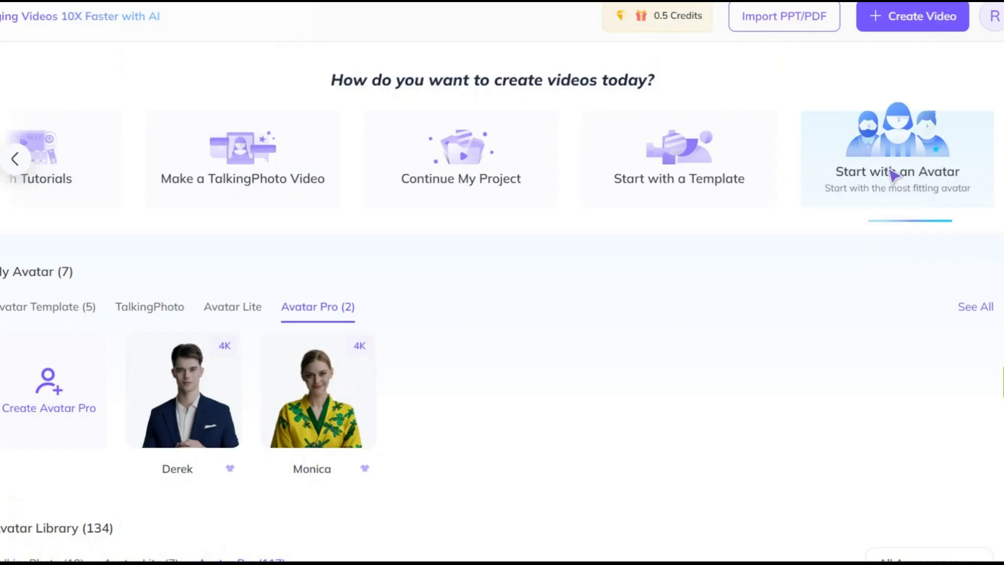
# Browse the Advertisement, Ecommerce, Breaking News, Learning, Explainer, Social Media and Business Cards templates
pyautogui.scroll(-7, 751, 243)
pyautogui.scroll(-5, 747, 250)
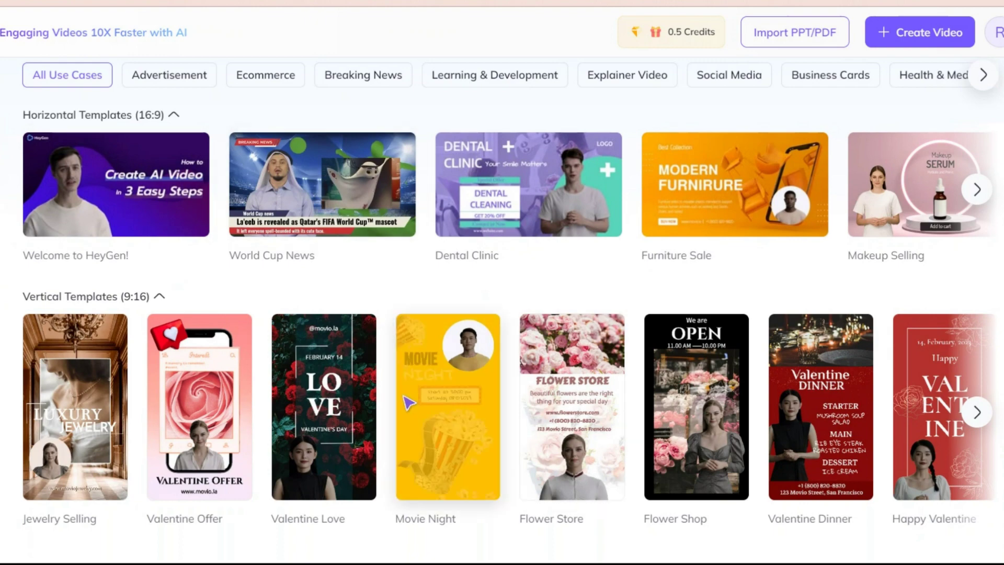
pyautogui.scroll(3, 191, 225)
pyautogui.click(176, 235)
pyautogui.click(277, 232)
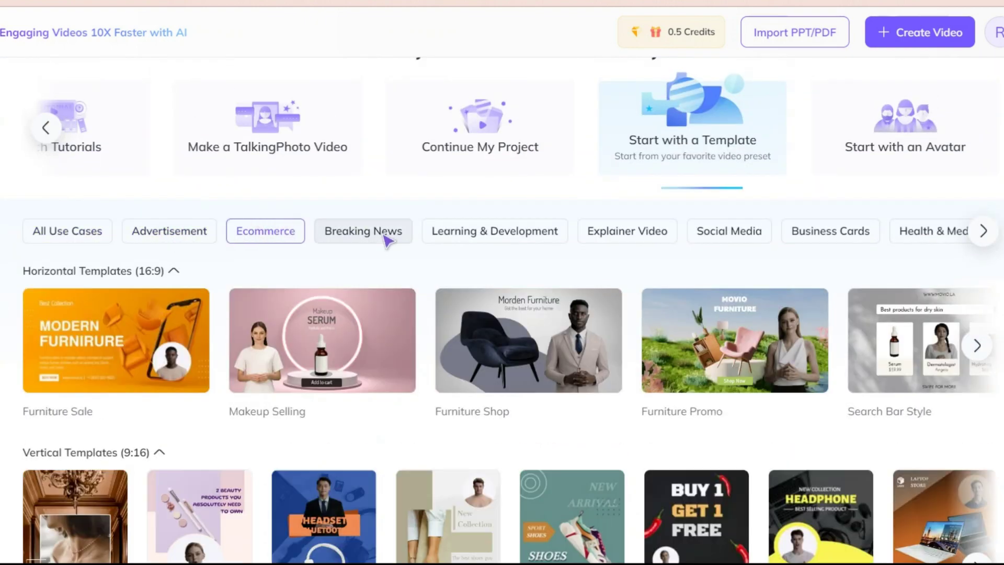
pyautogui.click(386, 234)
pyautogui.click(486, 235)
pyautogui.click(622, 242)
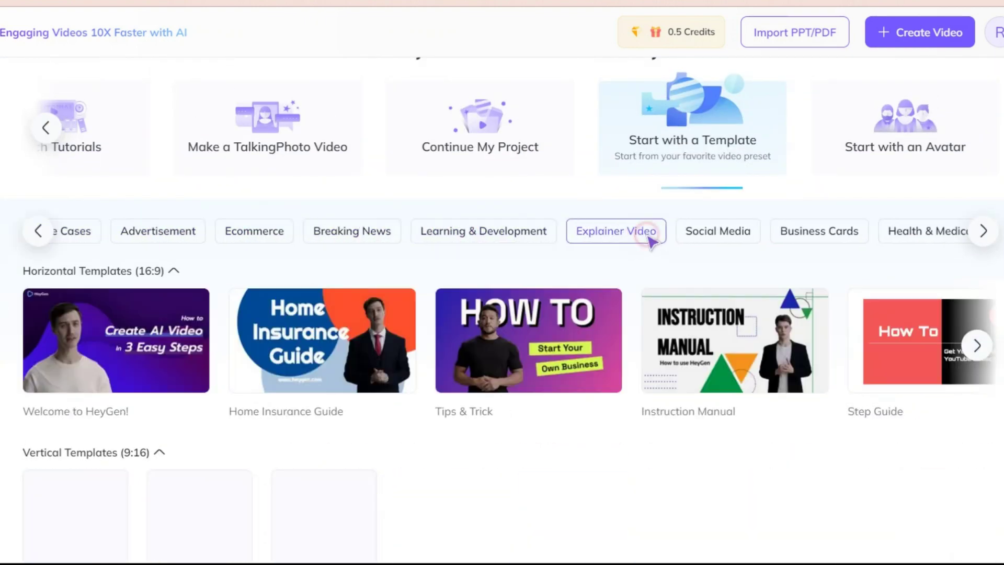
pyautogui.click(651, 240)
pyautogui.click(741, 240)
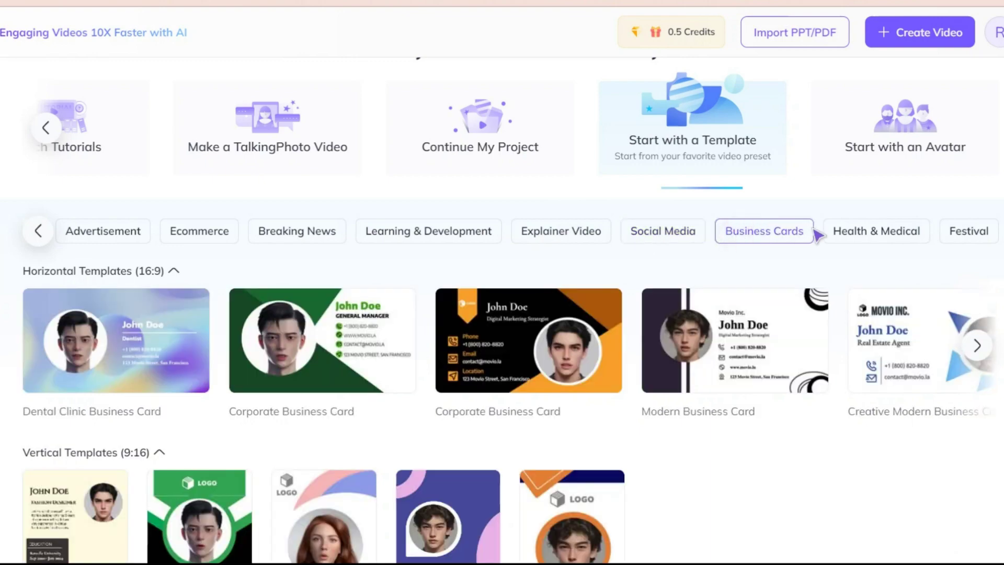
# Browse Health & Medical and Festival templates, including more Valentine designs, then Advertisement again
pyautogui.click(879, 232)
pyautogui.click(967, 231)
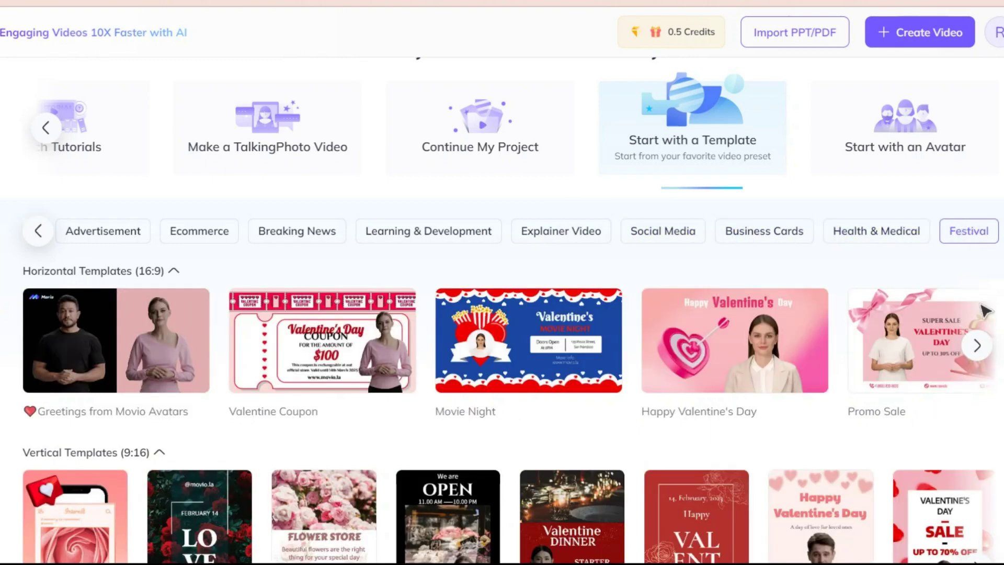
pyautogui.click(977, 345)
pyautogui.scroll(-2, 996, 262)
pyautogui.click(977, 267)
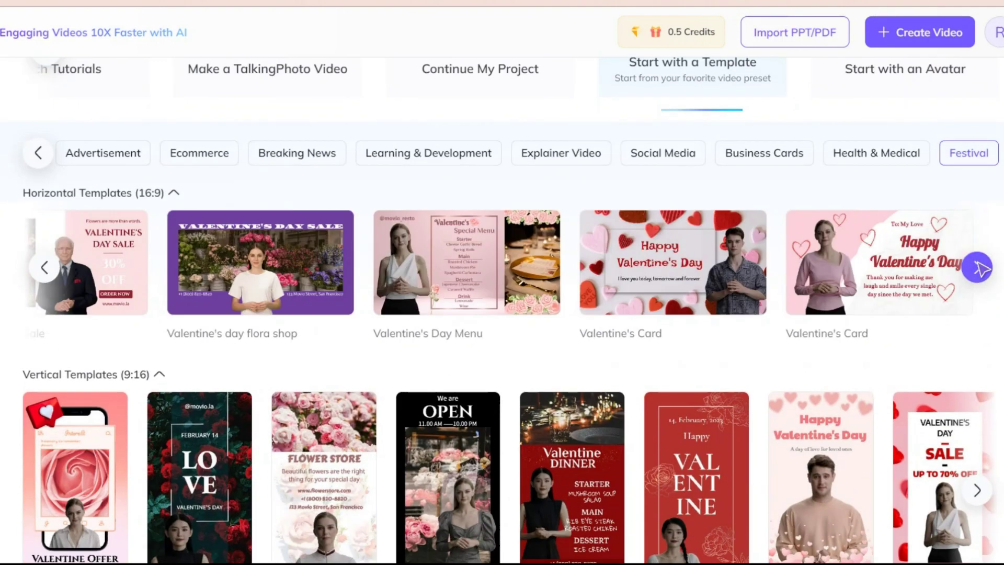
pyautogui.click(133, 163)
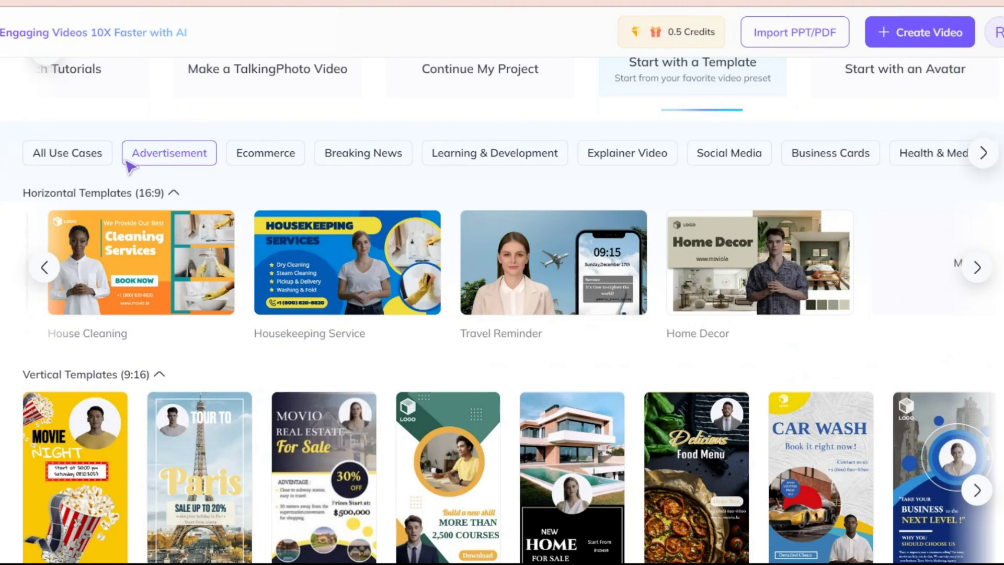
# Show All Use Cases, page through the vertical templates, then open the TalkingPhoto options
pyautogui.click(75, 159)
pyautogui.scroll(-2, 829, 387)
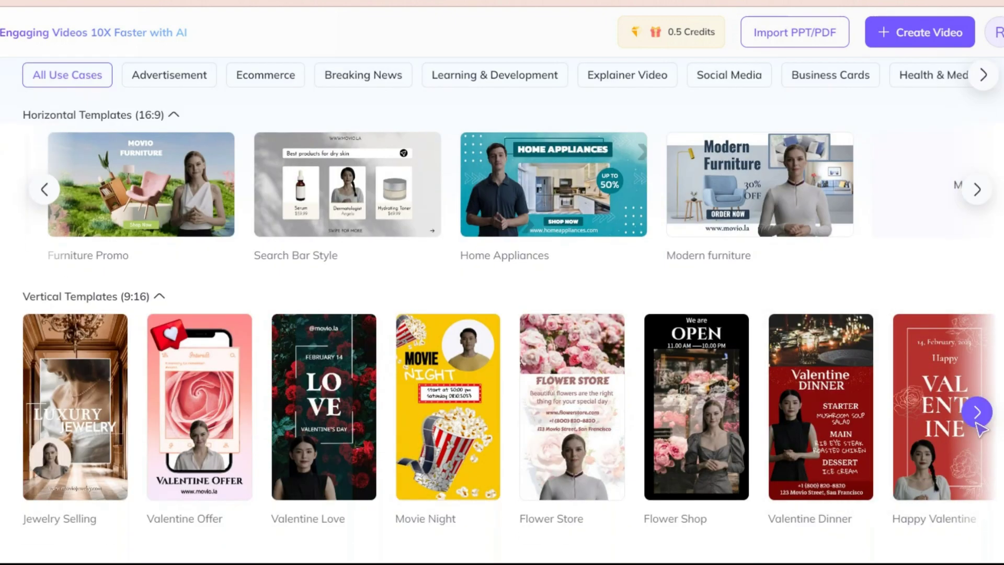
pyautogui.click(977, 413)
pyautogui.click(983, 412)
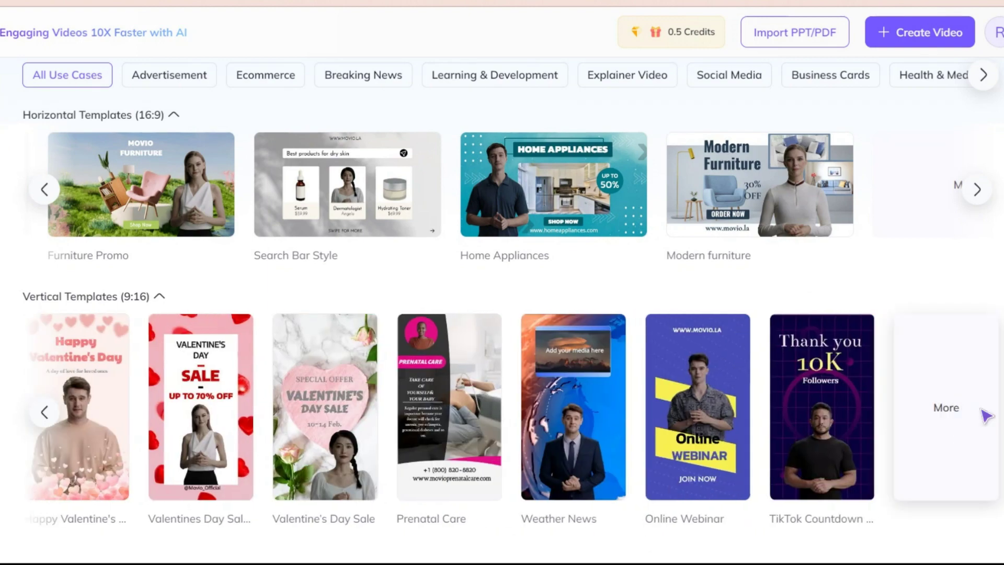
pyautogui.click(964, 408)
pyautogui.scroll(3, 523, 314)
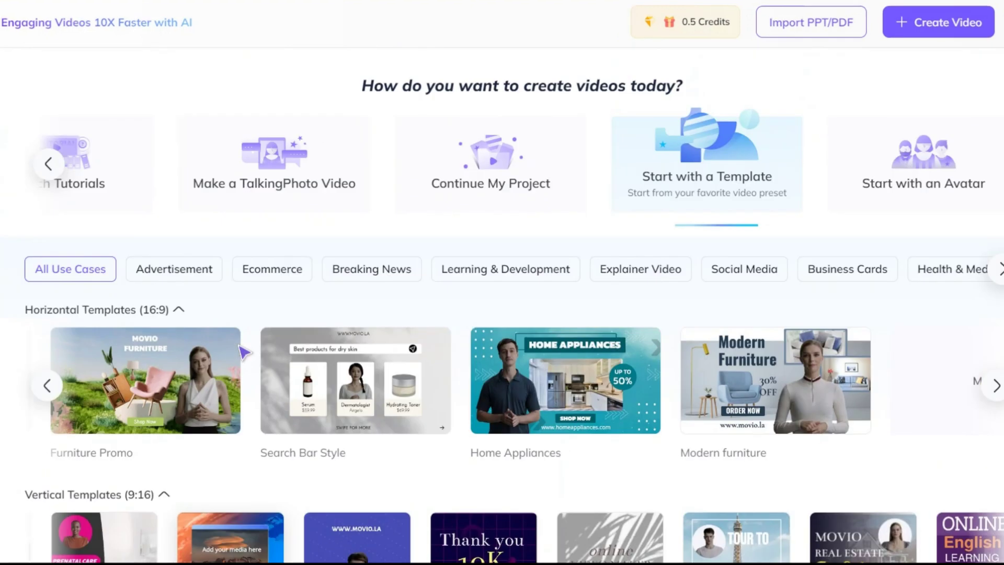
pyautogui.click(257, 196)
# Create a portrait video from the glasses-wearing man's TalkingPhoto and select its default script line
pyautogui.scroll(-2, 257, 299)
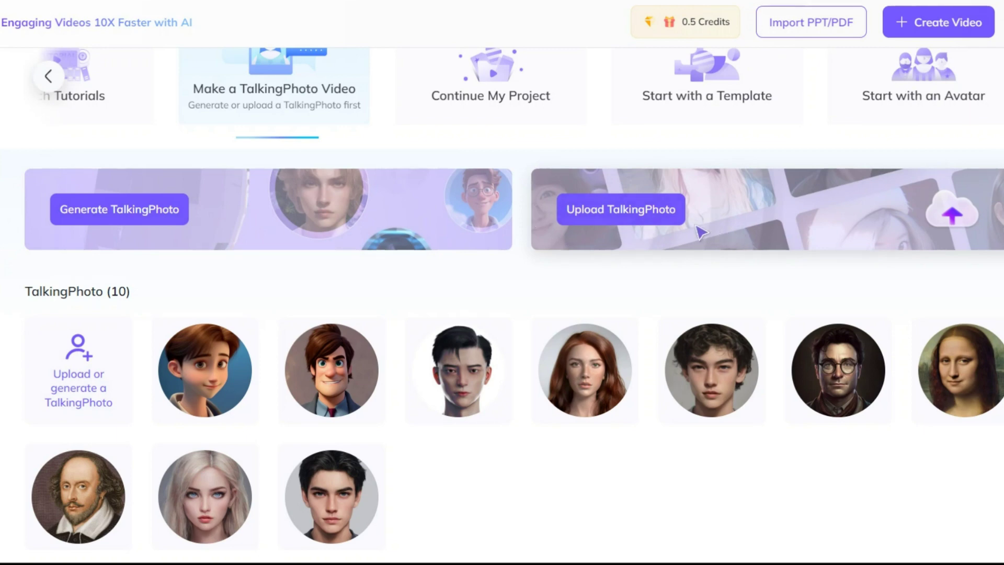
pyautogui.click(842, 368)
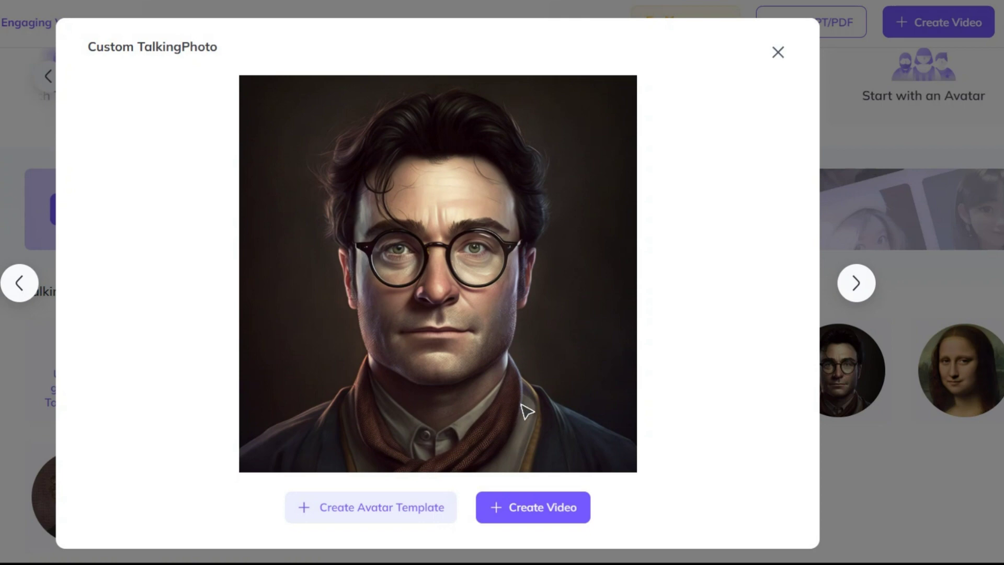
pyautogui.click(527, 521)
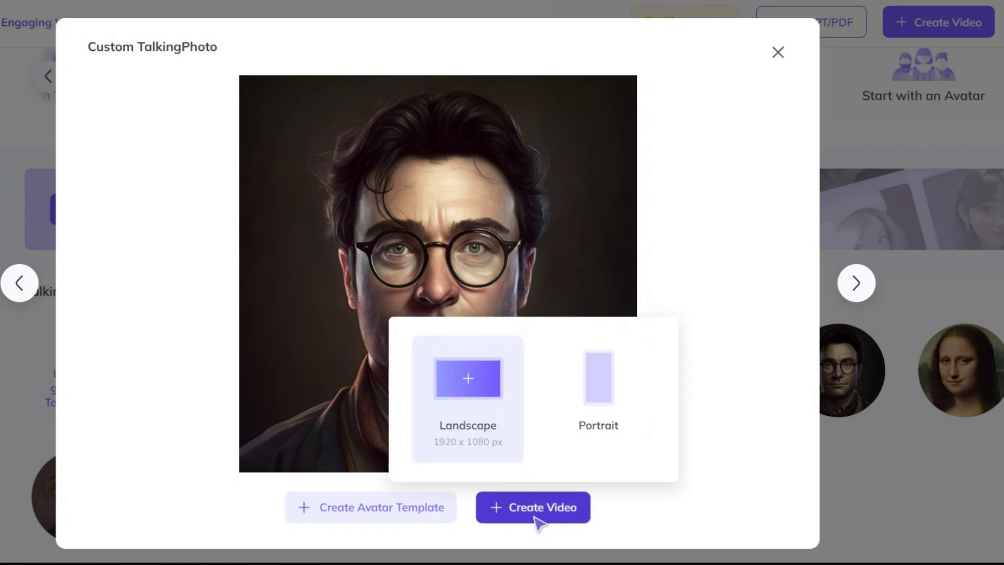
pyautogui.click(601, 394)
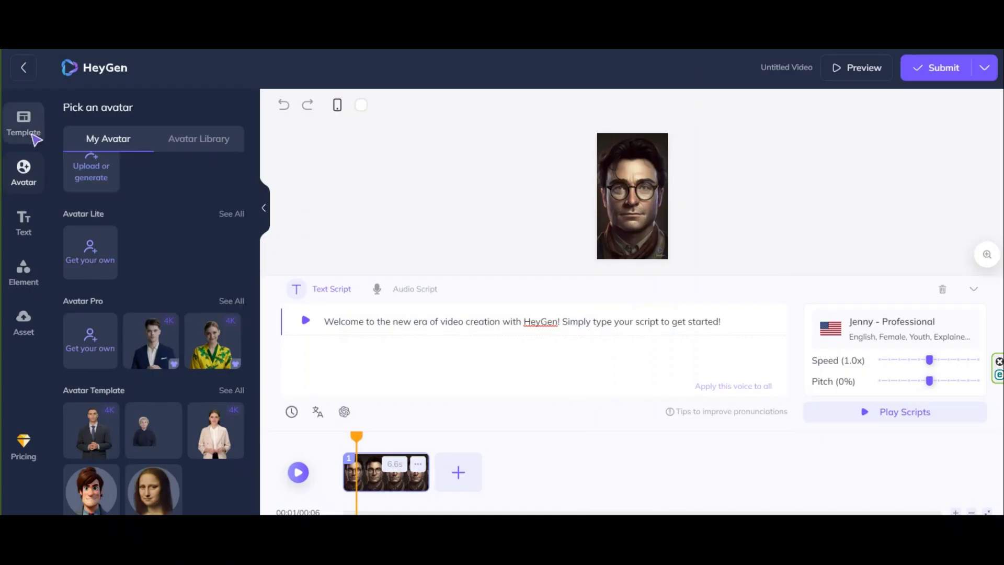
pyautogui.click(198, 140)
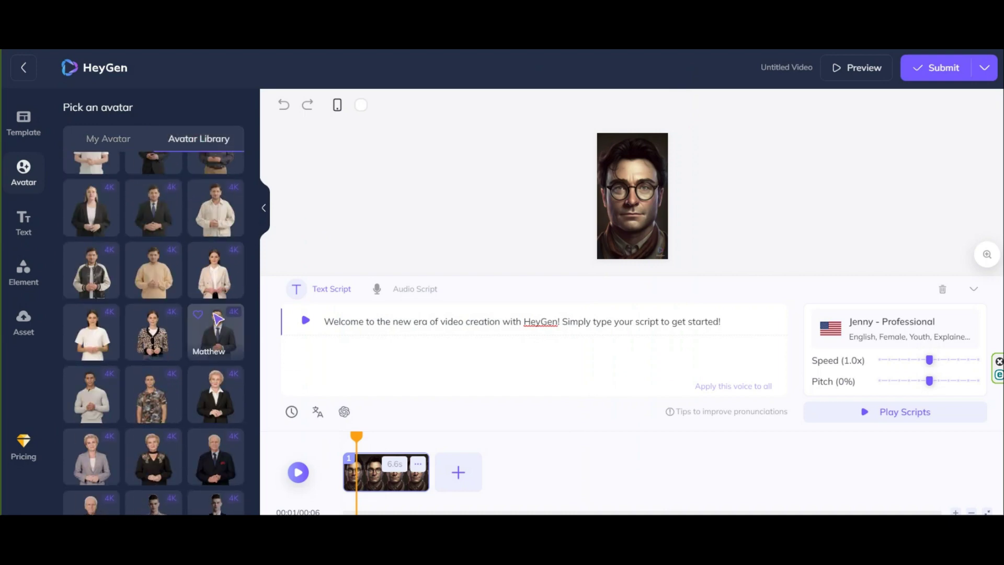
pyautogui.click(101, 138)
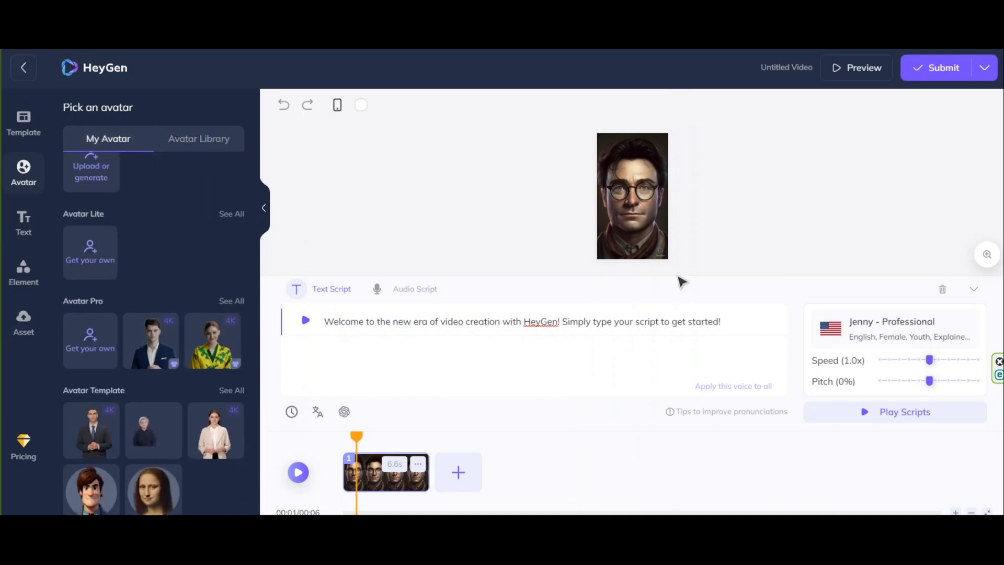
pyautogui.tripleClick(402, 322)
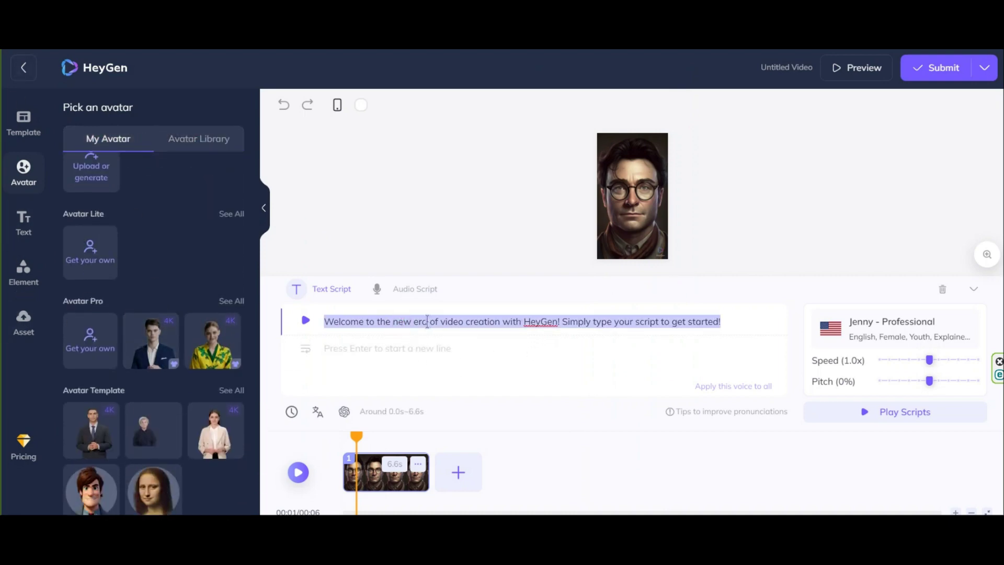
# Ask the AI script writer for '5 short quotes about success in life' and apply the result
pyautogui.click(344, 412)
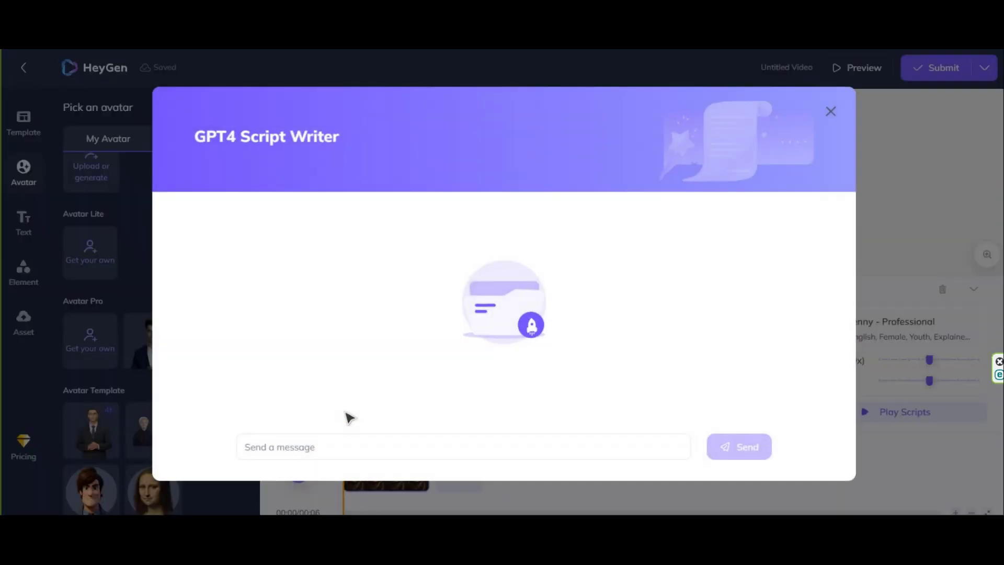
pyautogui.click(328, 446)
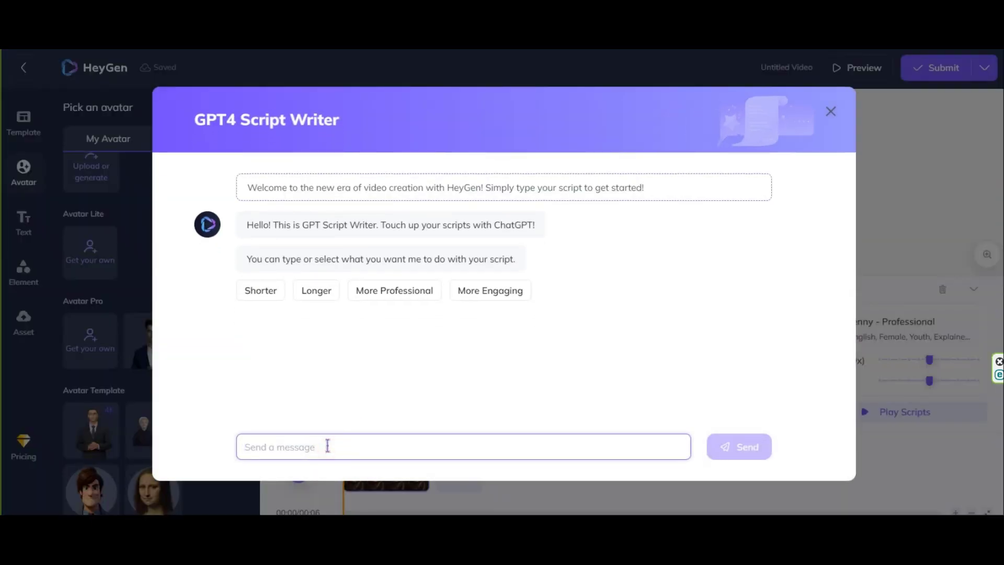
pyautogui.write('tell me 5 shor')
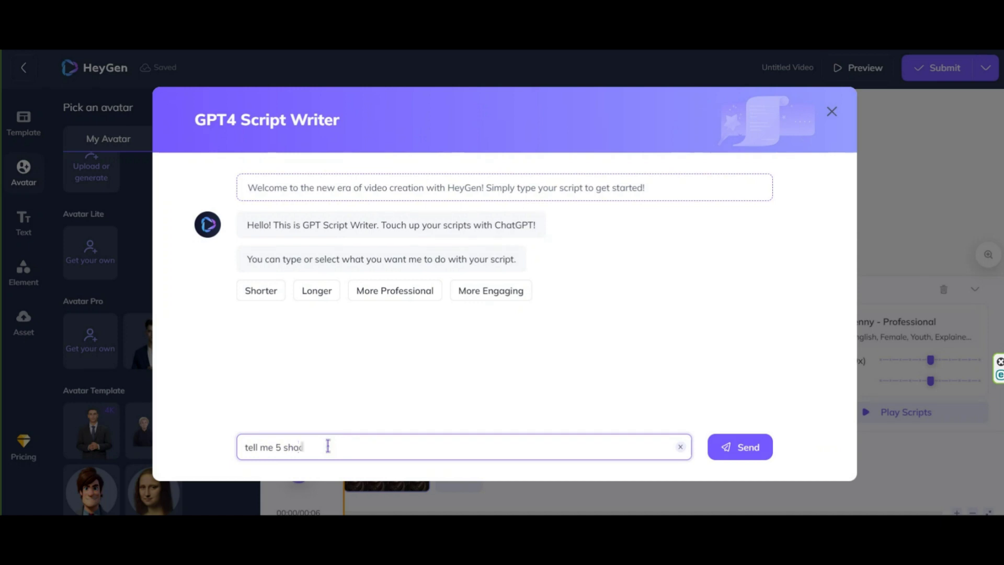
pyautogui.write('t quot')
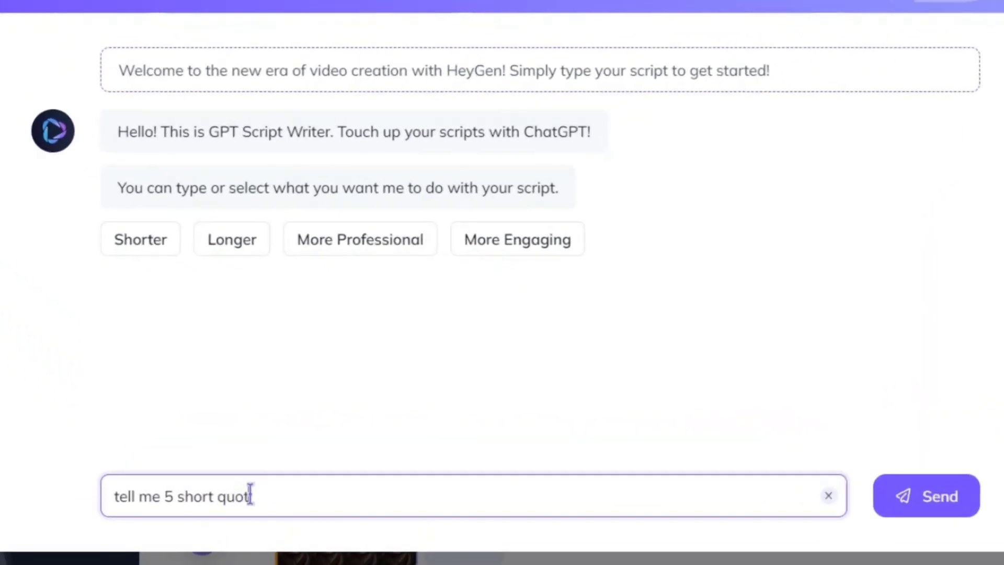
pyautogui.write('es about success in life.')
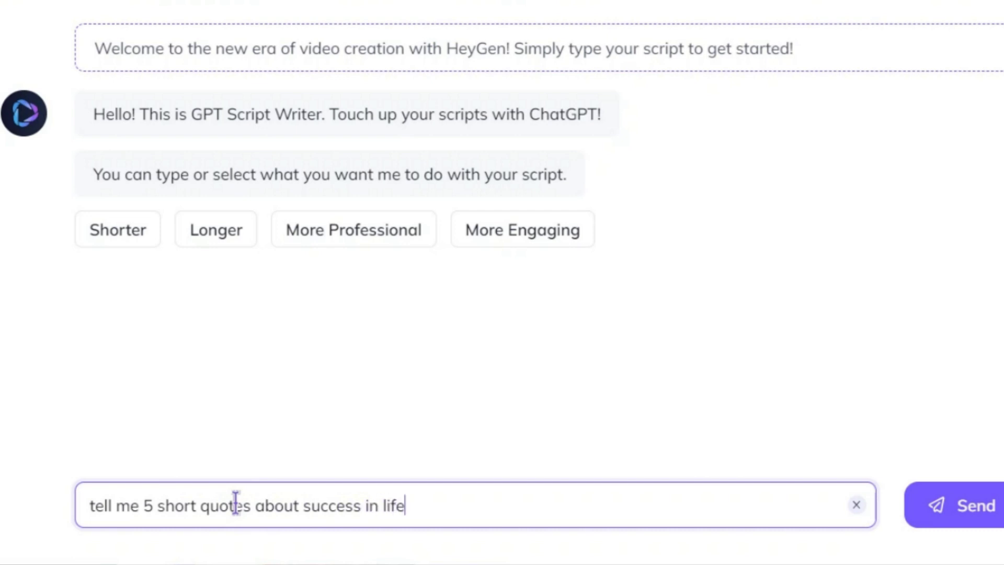
pyautogui.click(941, 505)
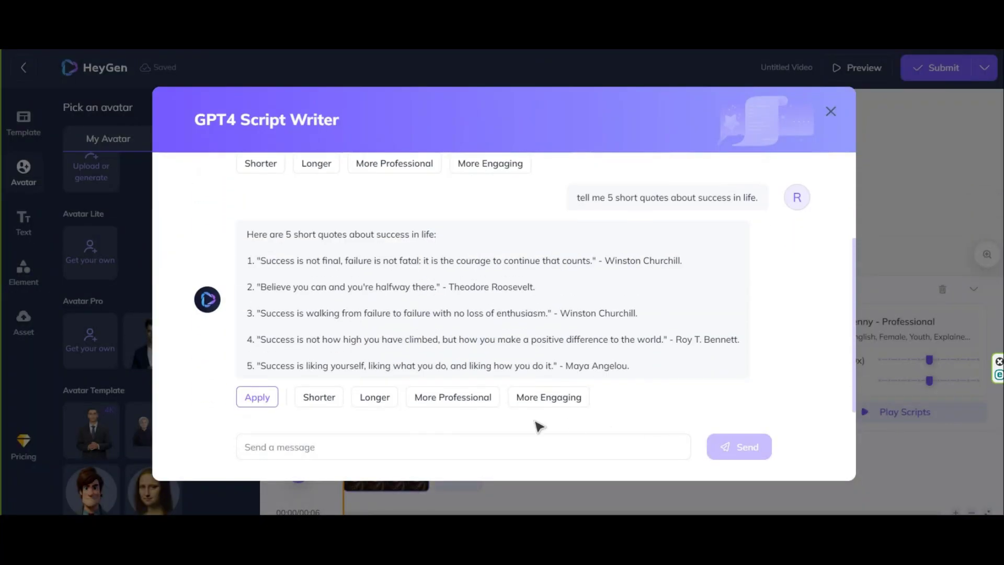
pyautogui.click(264, 398)
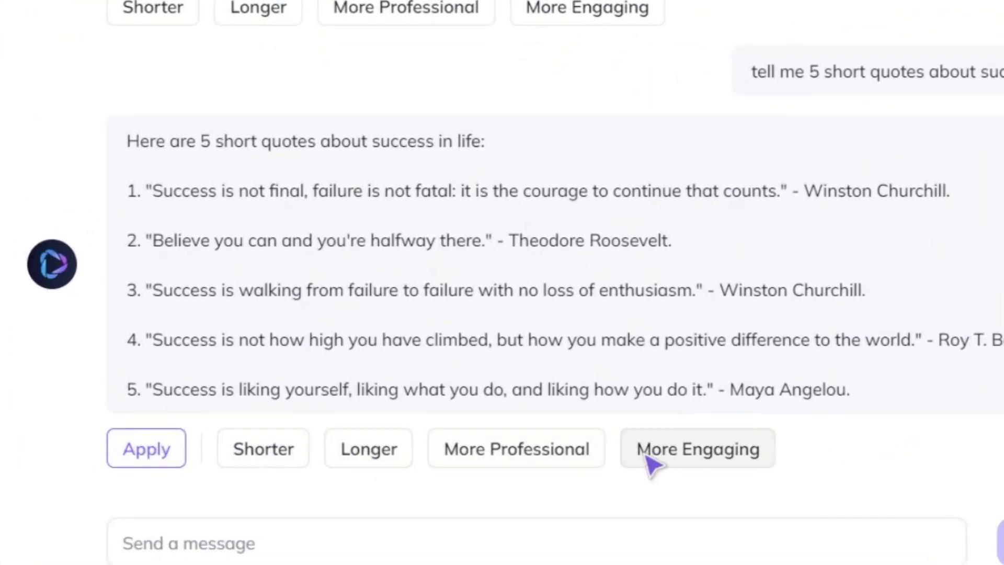
pyautogui.click(162, 454)
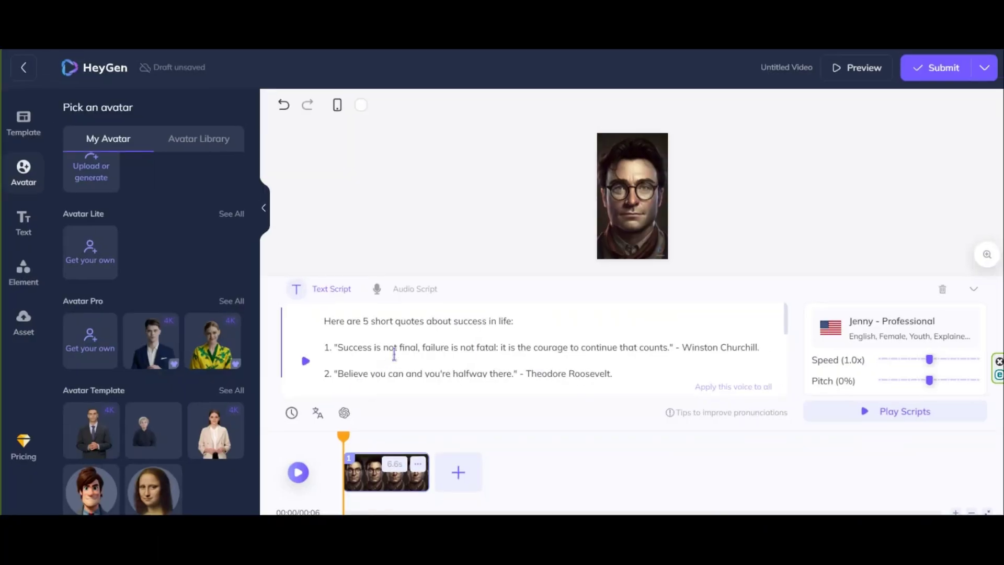
pyautogui.scroll(-2, 392, 349)
pyautogui.scroll(2, 395, 351)
pyautogui.scroll(-2, 390, 360)
pyautogui.scroll(-2, 390, 360)
pyautogui.scroll(4, 389, 360)
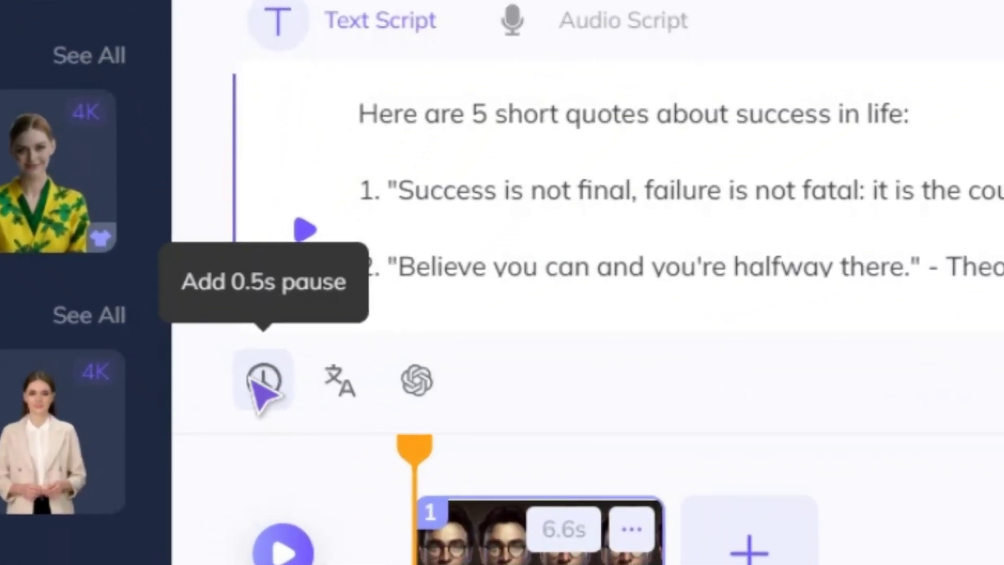
# Preview the script translated into Turkish, French and Hindi
pyautogui.click(342, 391)
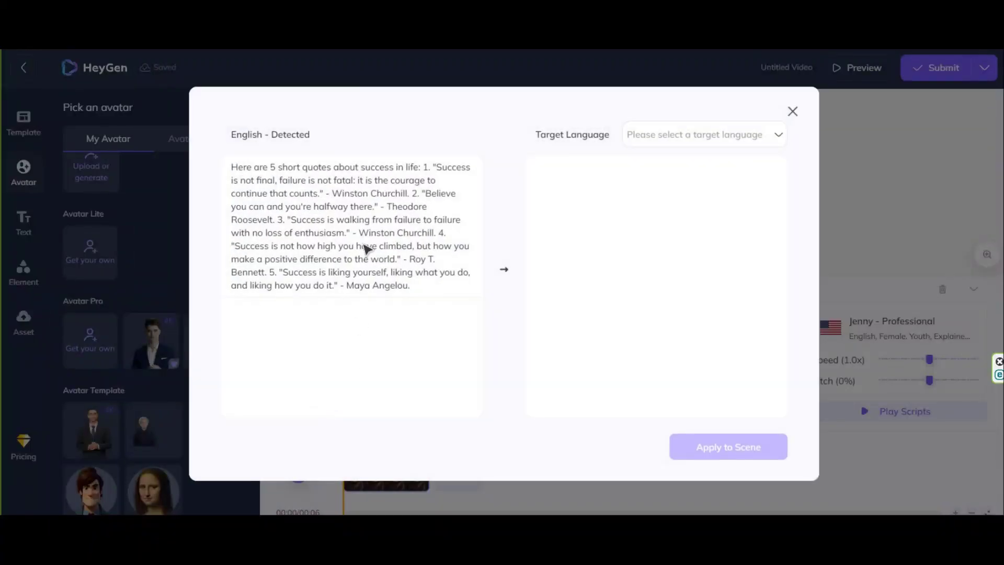
pyautogui.click(679, 135)
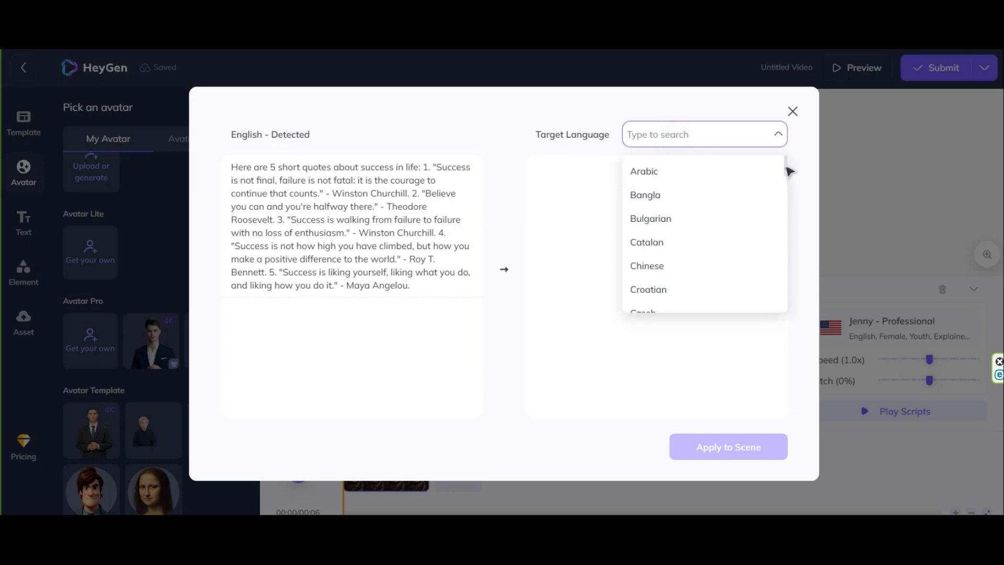
pyautogui.moveTo(787, 167); pyautogui.dragTo(789, 319)
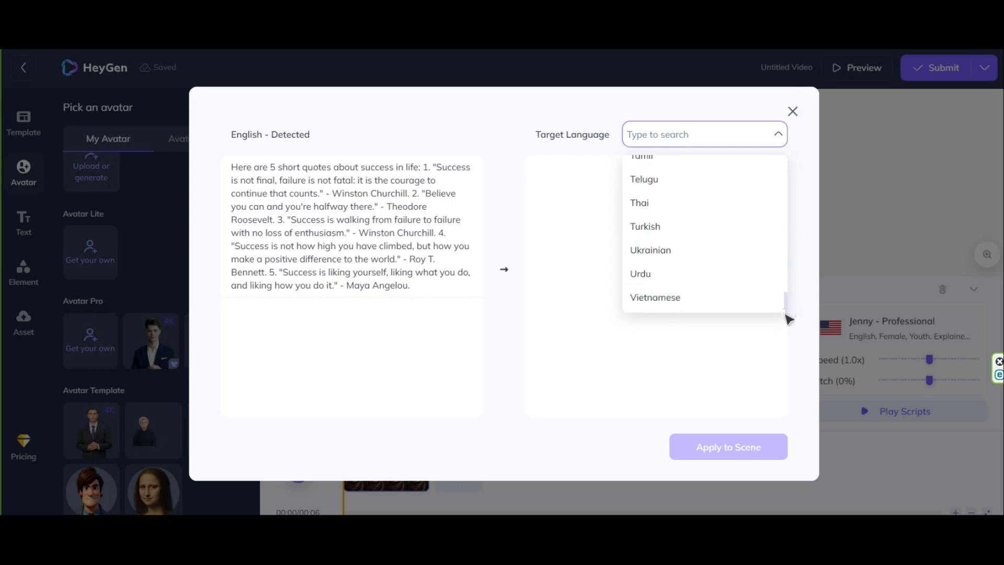
pyautogui.click(683, 227)
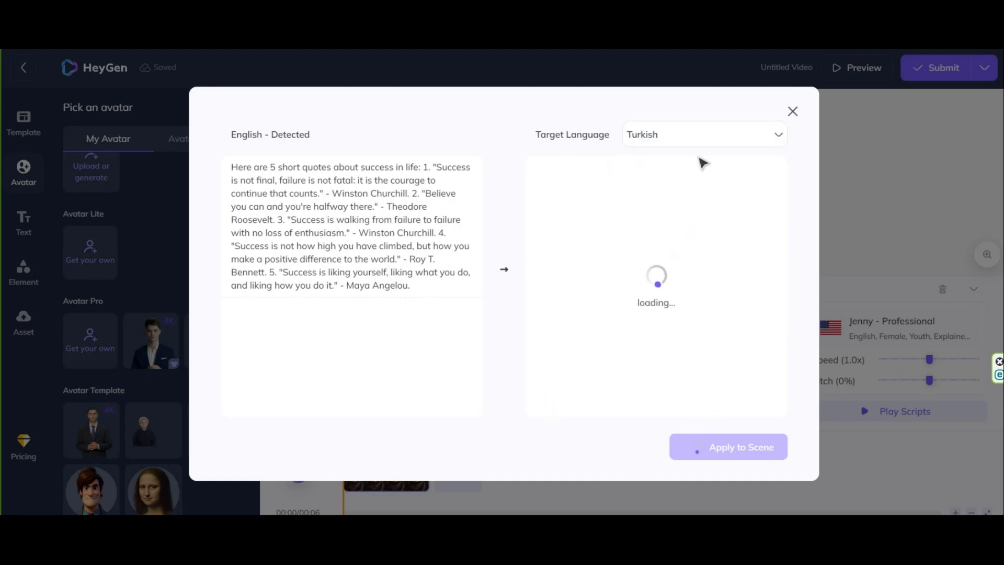
pyautogui.click(749, 136)
pyautogui.click(720, 233)
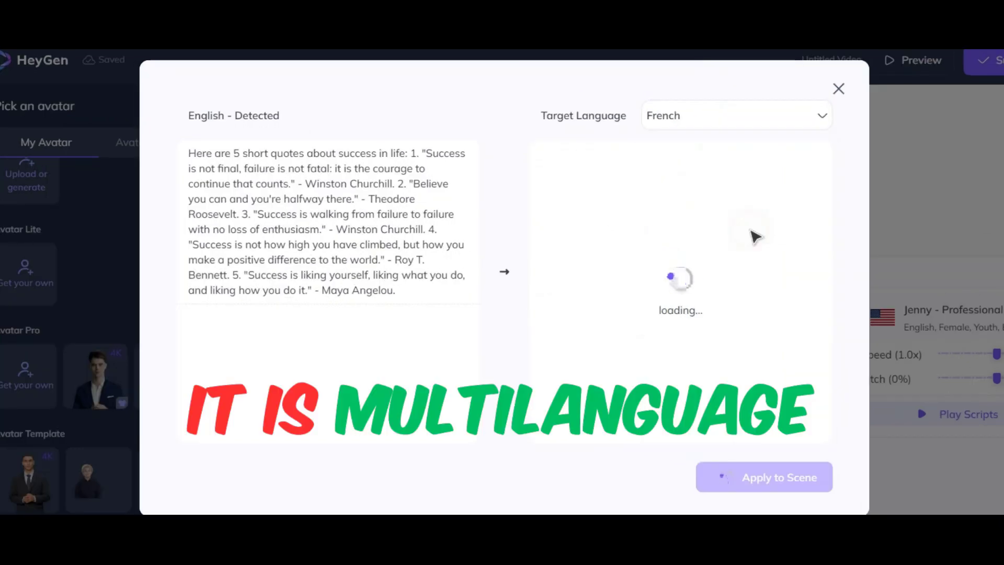
pyautogui.click(801, 119)
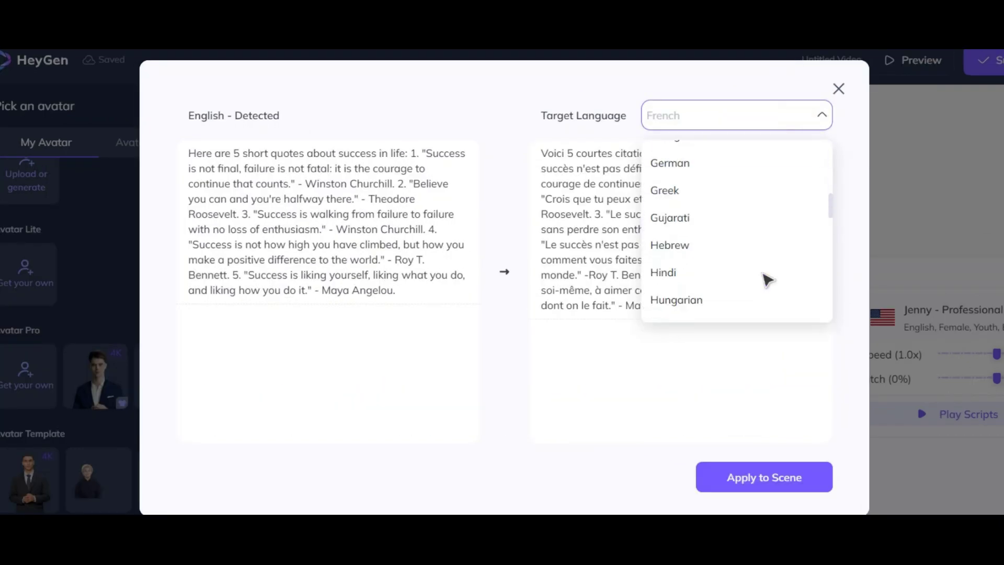
pyautogui.scroll(-1, 722, 262)
pyautogui.click(747, 246)
# Switch the translation to German, then close the window without applying it
pyautogui.click(761, 112)
pyautogui.scroll(5, 744, 240)
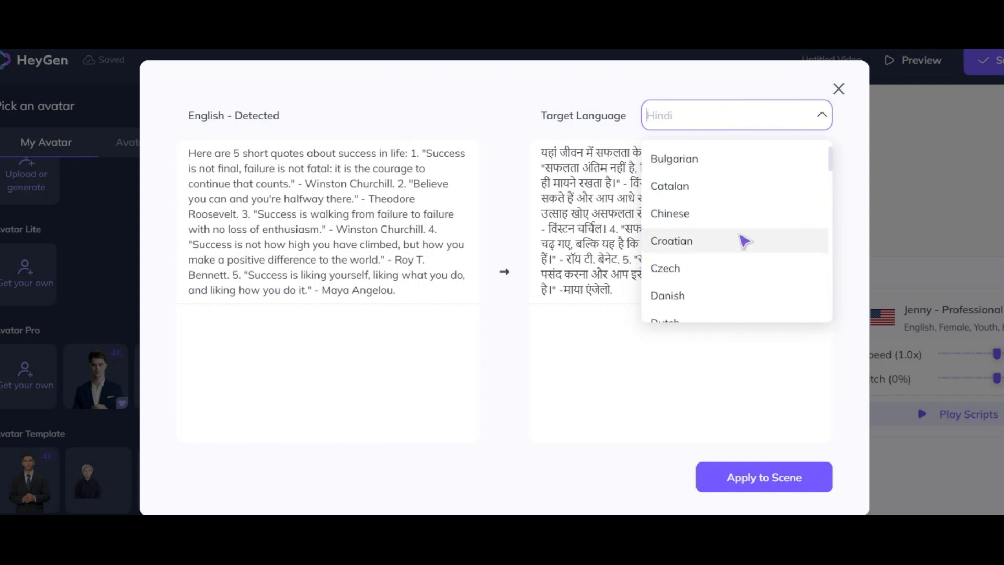
pyautogui.scroll(2, 753, 229)
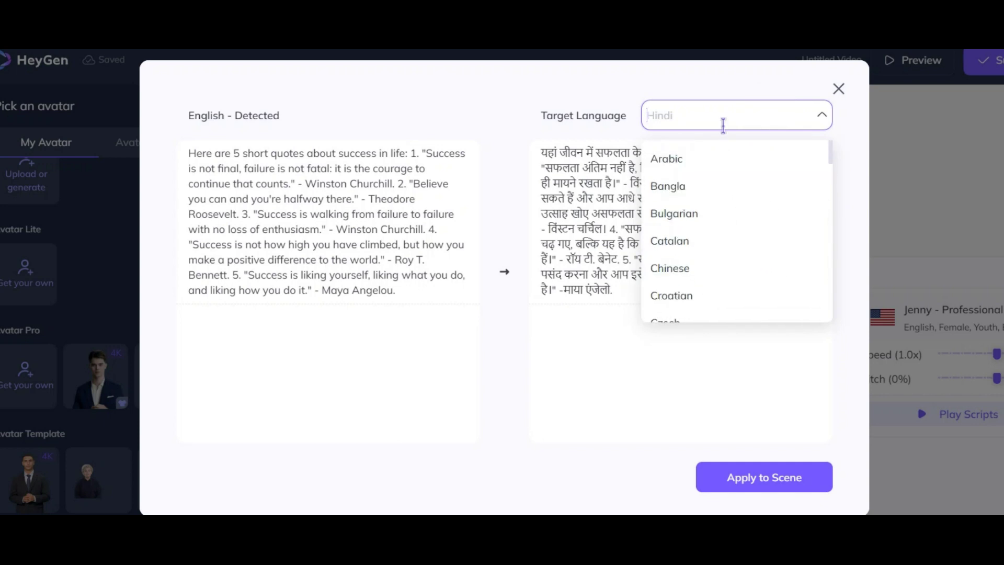
pyautogui.write('ge')
pyautogui.click(717, 187)
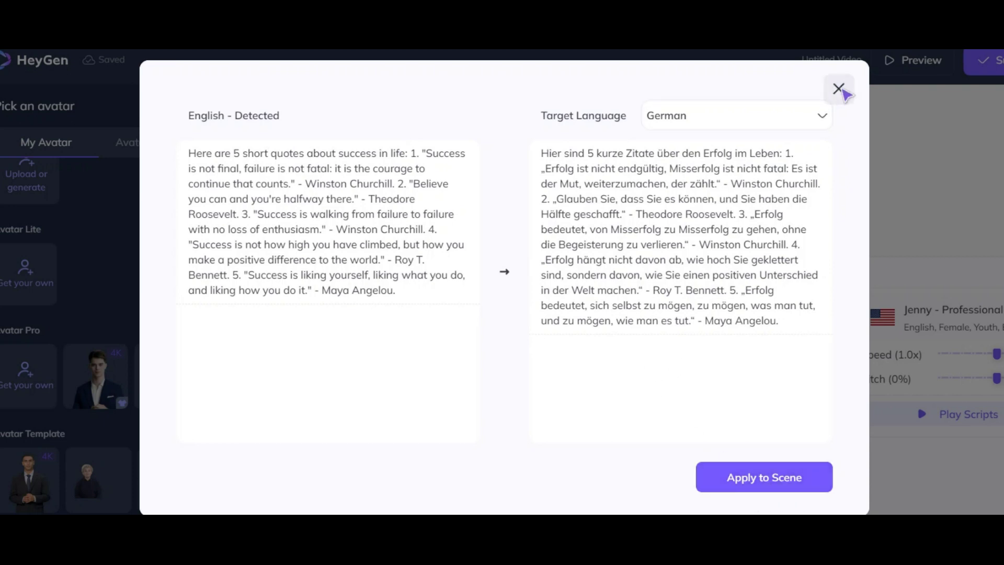
pyautogui.click(841, 90)
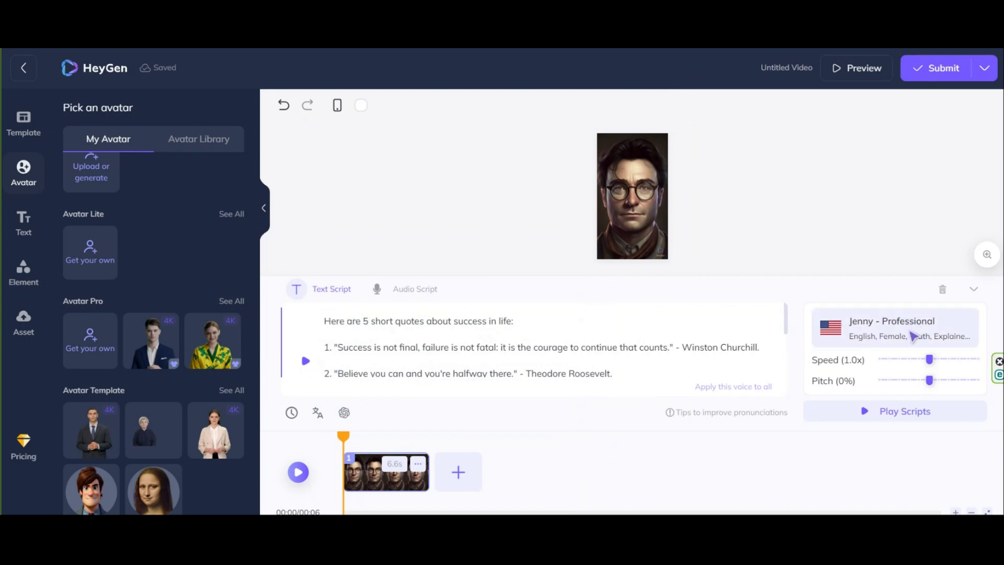
# Browse the AI voice library and its available voice languages
pyautogui.click(907, 339)
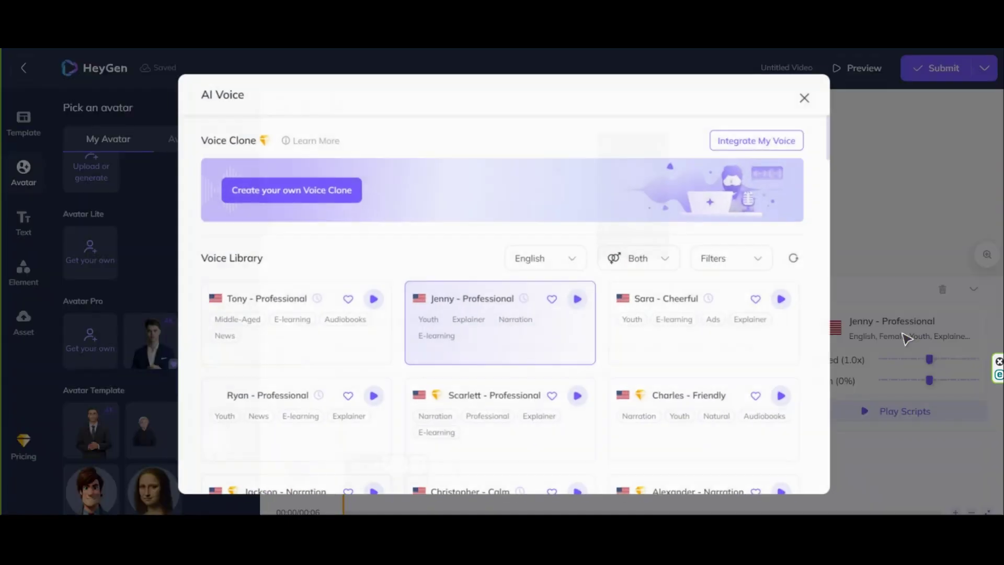
pyautogui.scroll(-2, 610, 336)
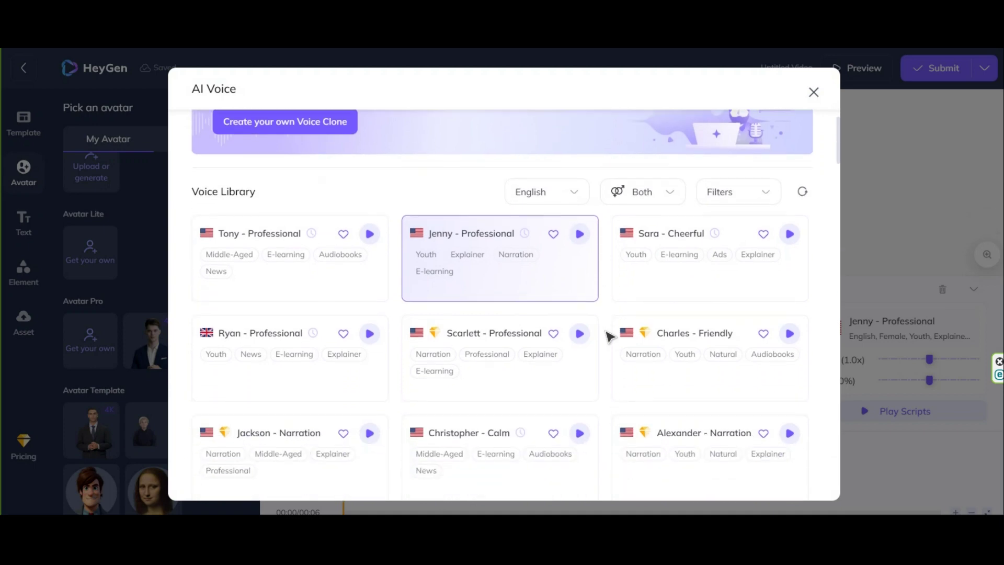
pyautogui.scroll(-1, 610, 336)
pyautogui.scroll(-1, 610, 336)
pyautogui.scroll(-3, 610, 337)
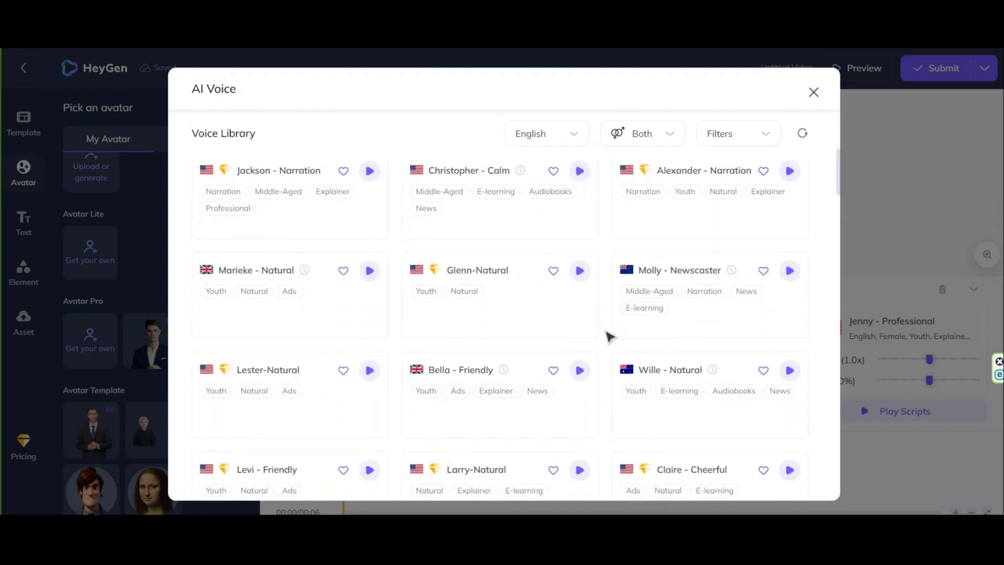
pyautogui.scroll(-4, 610, 337)
pyautogui.scroll(6, 610, 336)
pyautogui.scroll(4, 610, 336)
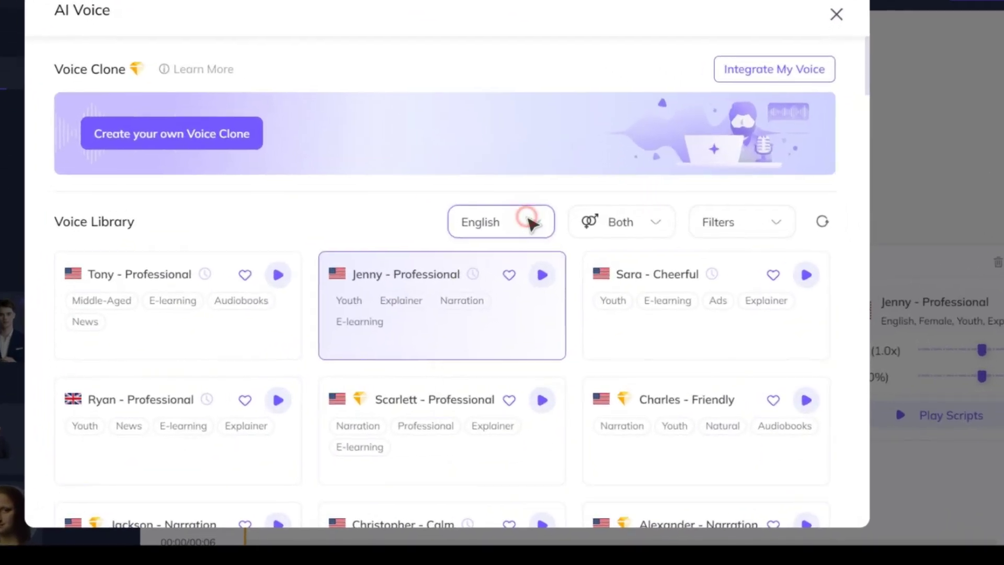
pyautogui.click(570, 255)
pyautogui.scroll(-2, 567, 324)
pyautogui.scroll(-1, 563, 366)
pyautogui.scroll(1, 419, 327)
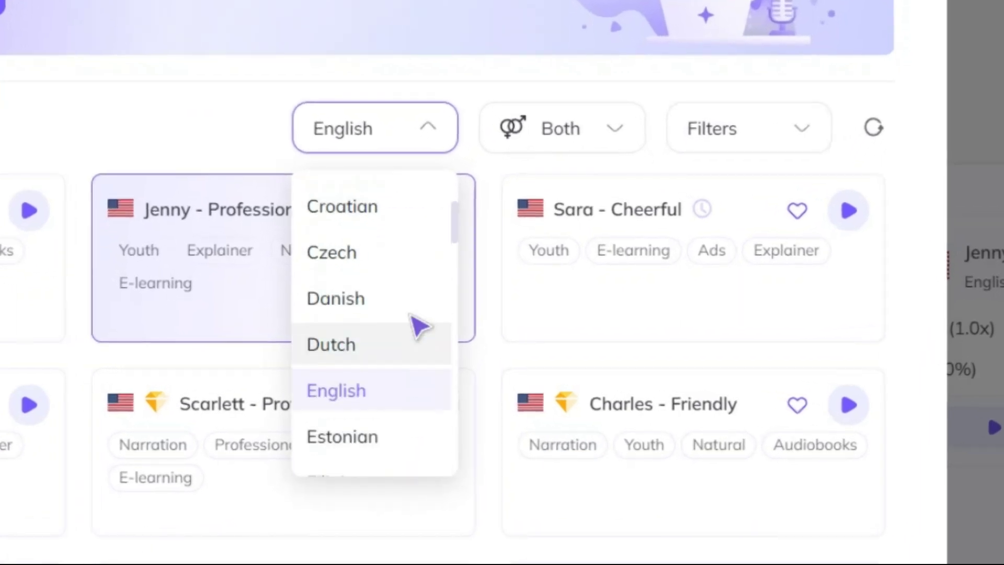
pyautogui.scroll(2, 419, 327)
# Check the gender and style filters, then preview the Jenny - Professional and Sara - Cheerful voices
pyautogui.click(610, 134)
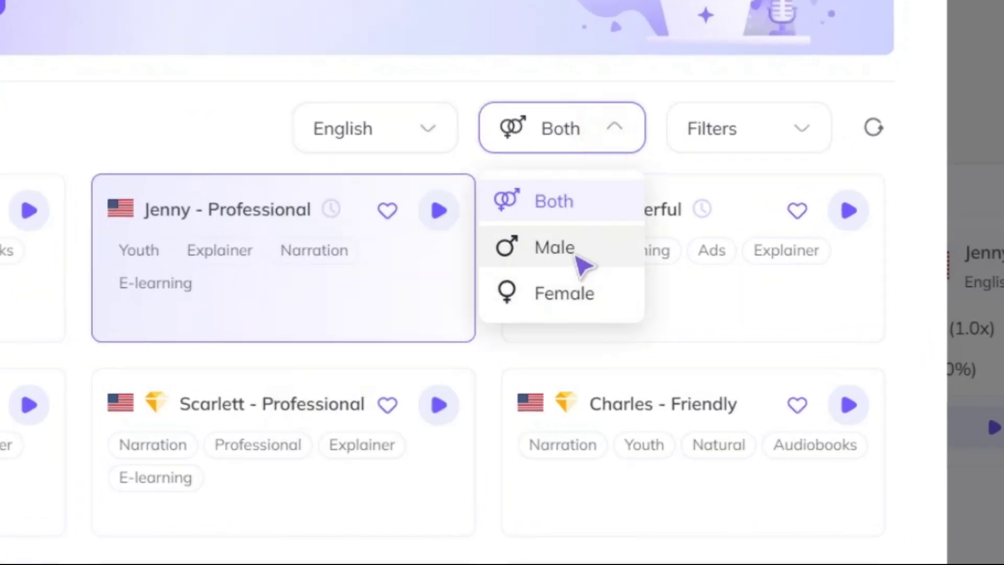
pyautogui.click(668, 163)
pyautogui.click(742, 137)
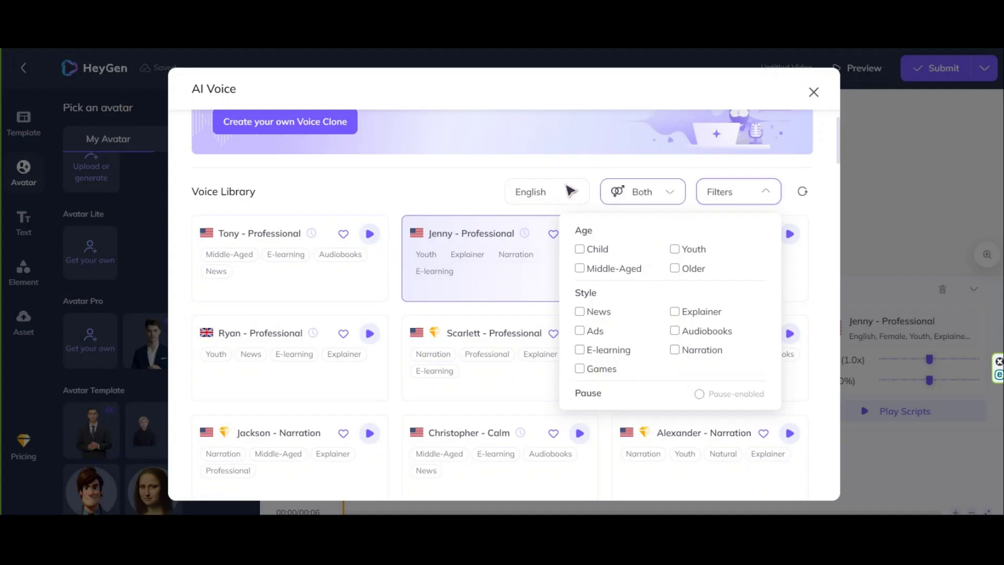
pyautogui.click(468, 197)
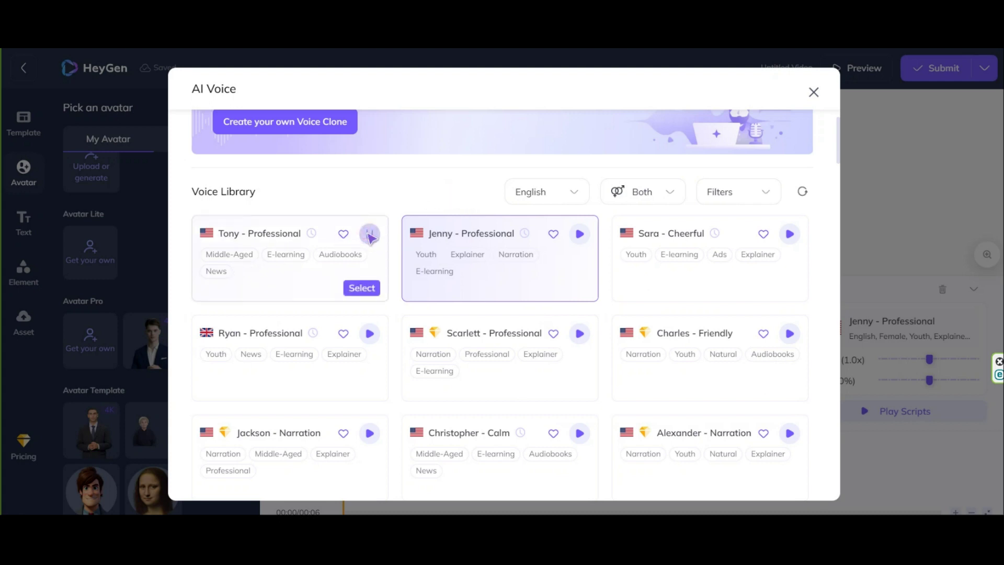
pyautogui.click(370, 235)
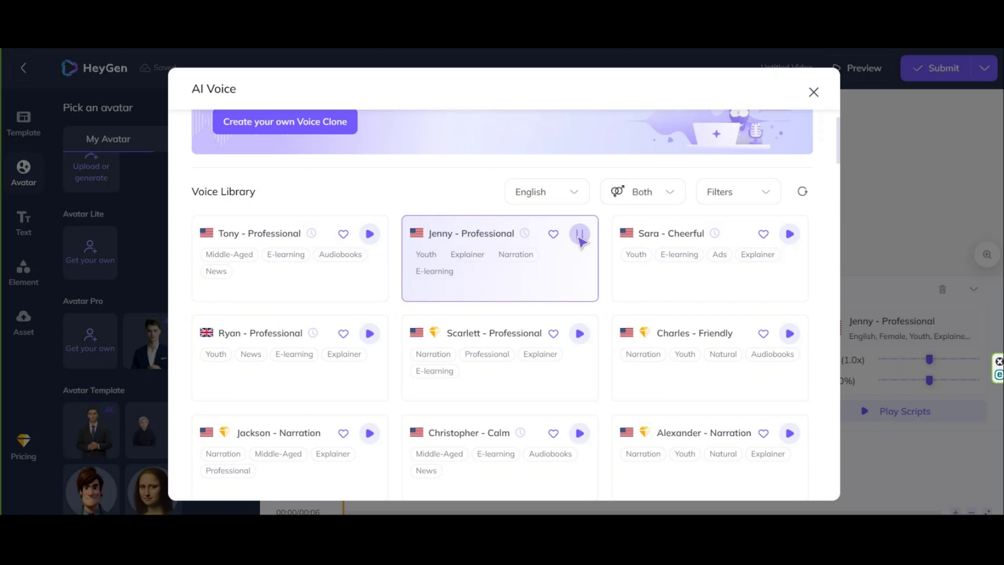
pyautogui.click(579, 235)
pyautogui.moveTo(710, 259)
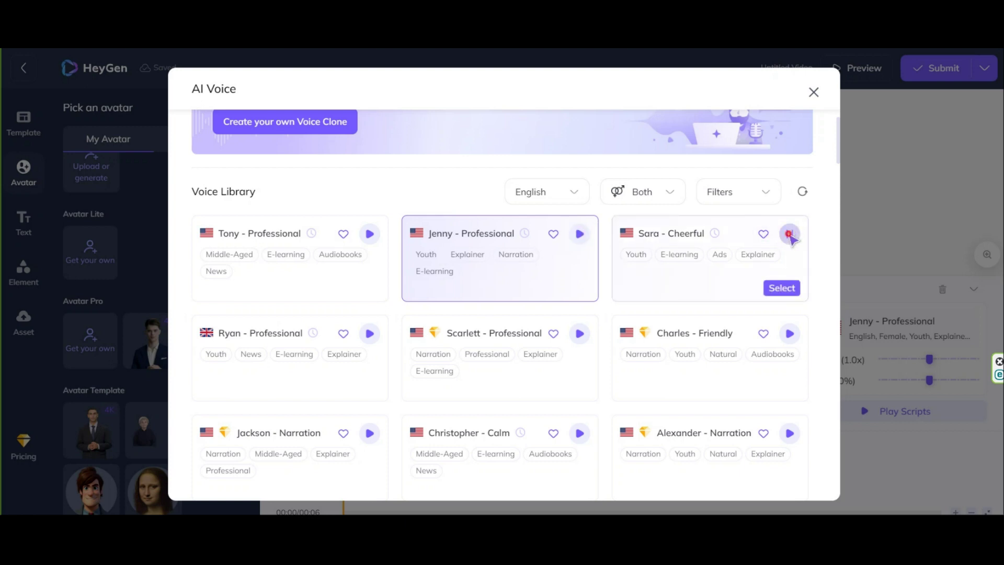
# Filter to male Audiobooks voices, preview Christopher - Calm, and select it
pyautogui.scroll(-3, 370, 385)
pyautogui.scroll(-2, 370, 385)
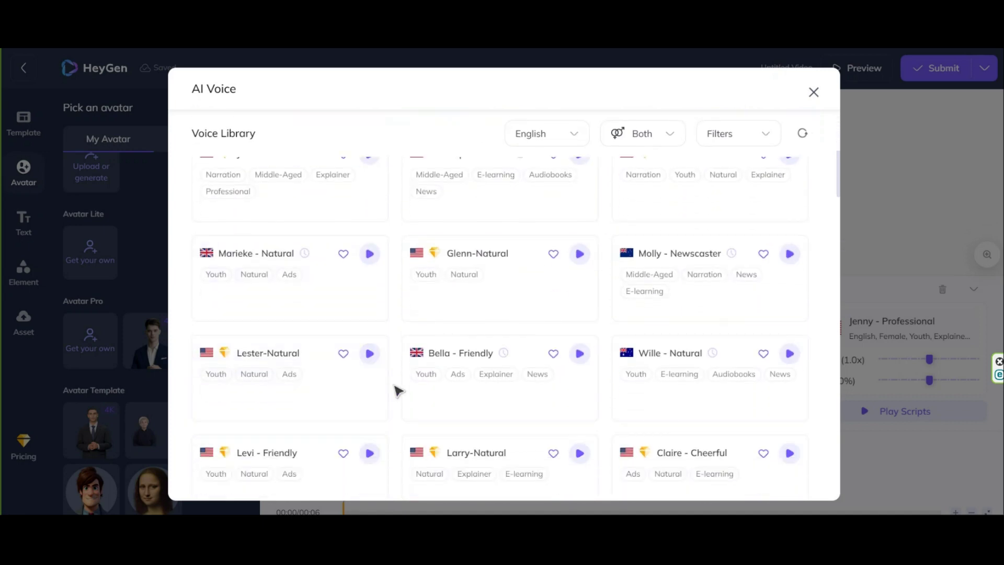
pyautogui.scroll(-3, 388, 392)
pyautogui.scroll(4, 387, 393)
pyautogui.scroll(5, 387, 392)
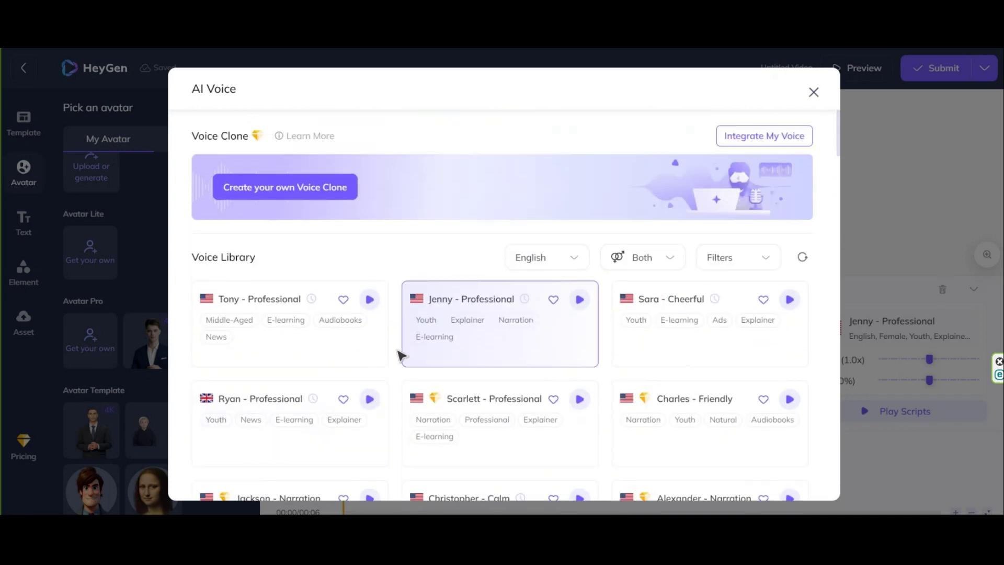
pyautogui.click(560, 261)
pyautogui.click(642, 257)
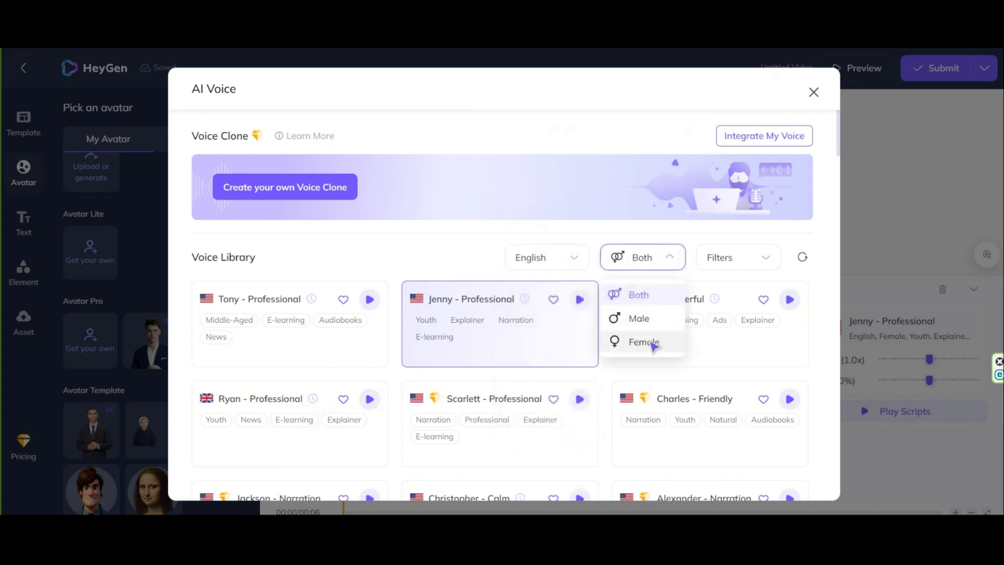
pyautogui.click(623, 316)
pyautogui.click(714, 269)
pyautogui.click(676, 396)
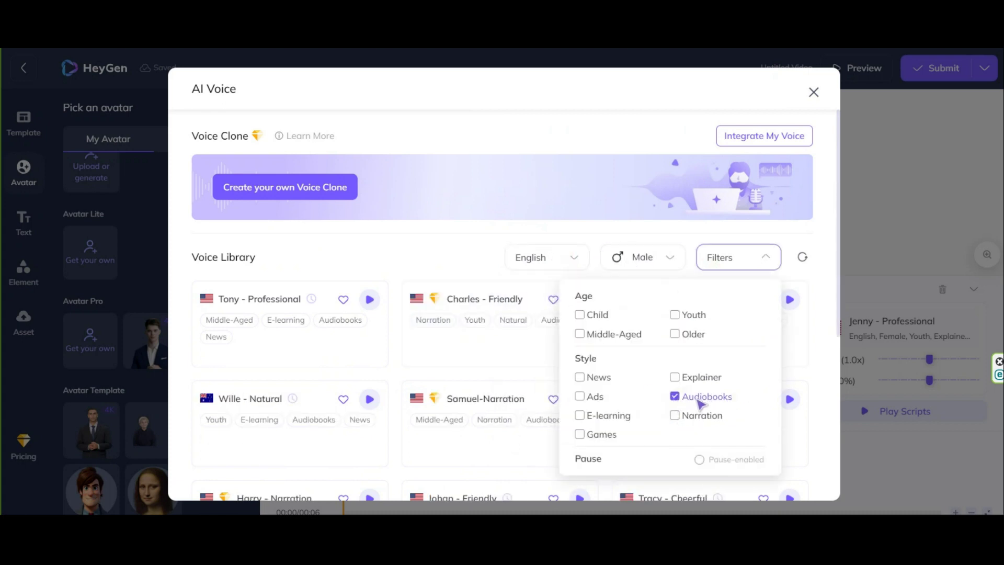
pyautogui.click(408, 255)
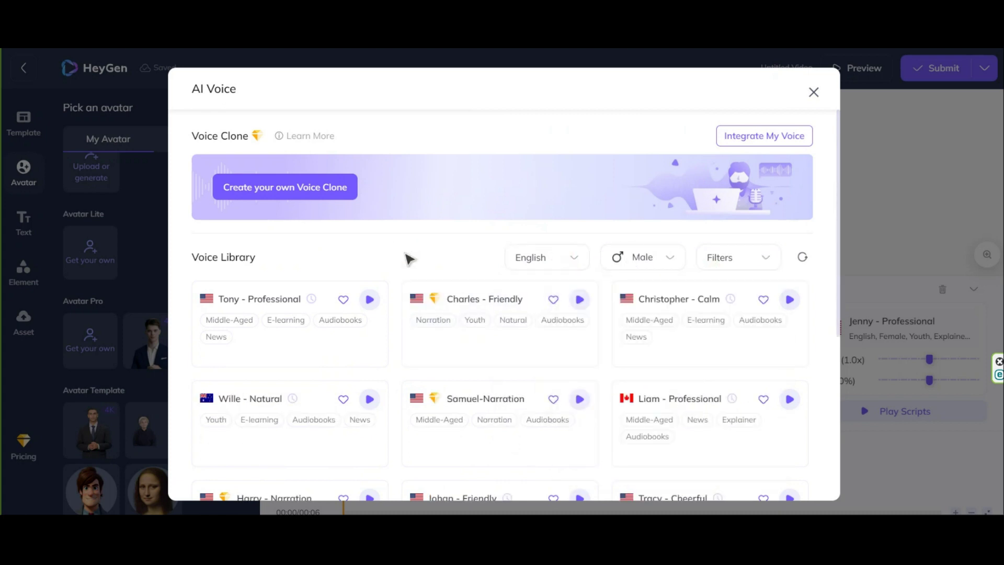
pyautogui.moveTo(710, 323)
pyautogui.click(784, 300)
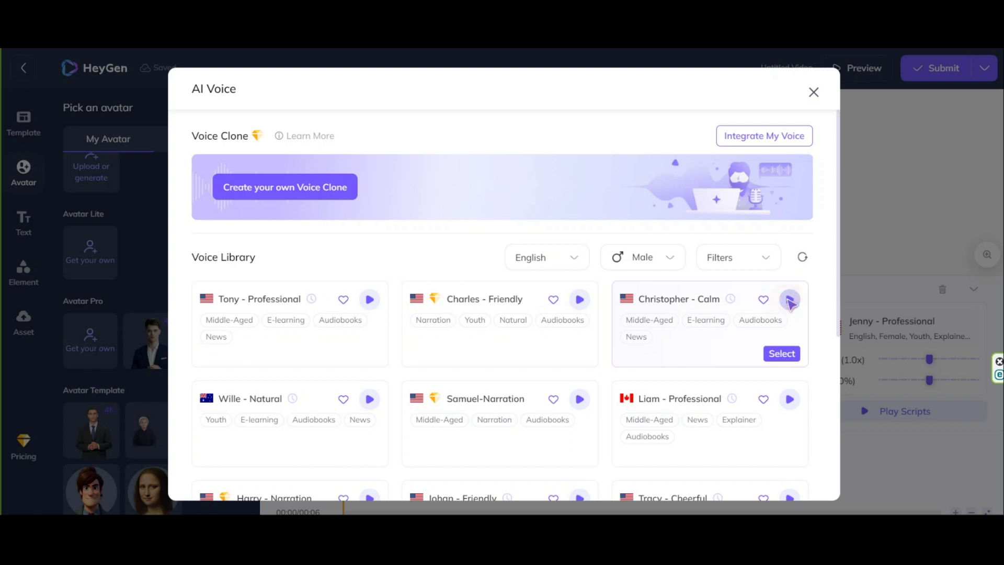
pyautogui.click(782, 355)
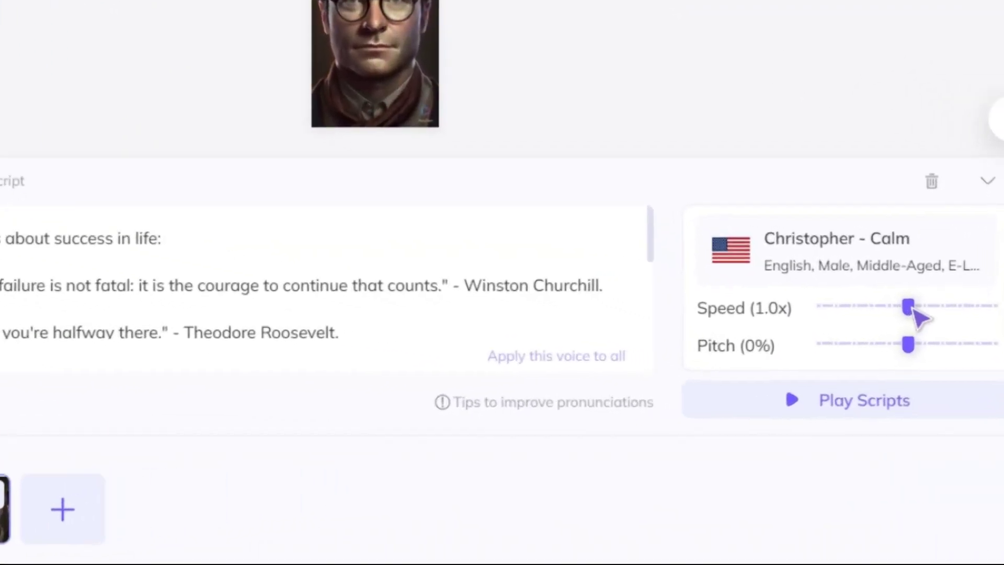
# Keep the voice speed at 1.0x, lower pitch to -10%, and play the script
pyautogui.moveTo(932, 357); pyautogui.dragTo(920, 357)
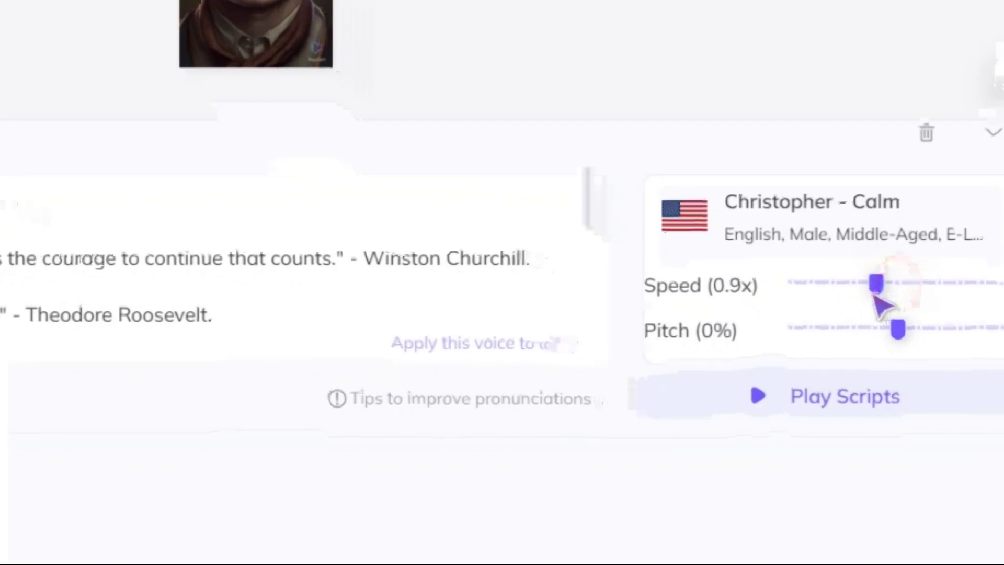
pyautogui.moveTo(876, 286); pyautogui.dragTo(895, 283)
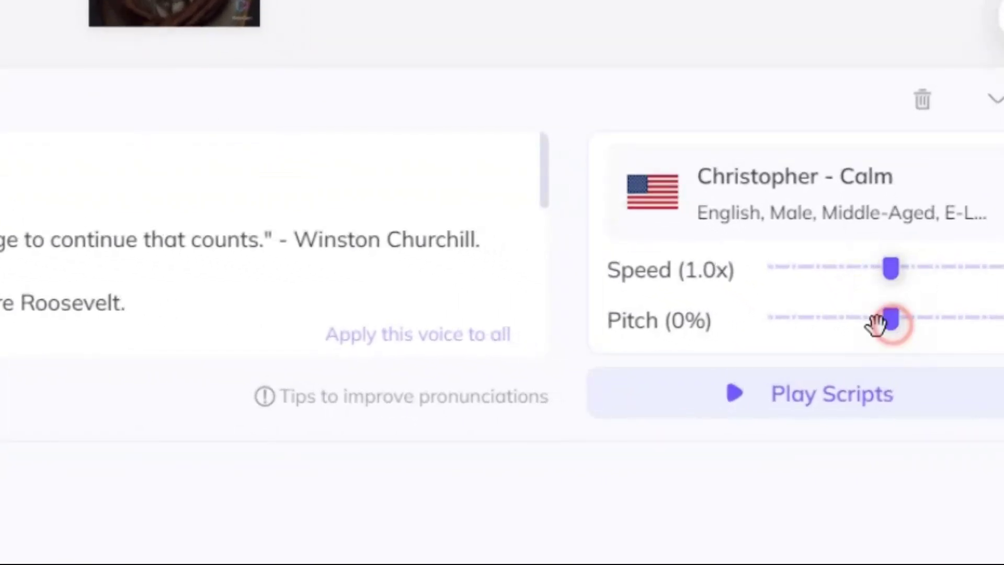
pyautogui.moveTo(877, 324)
pyautogui.mouseDown()
pyautogui.moveTo(850, 327)
pyautogui.moveTo(892, 328)
pyautogui.moveTo(869, 321)
pyautogui.mouseUp()
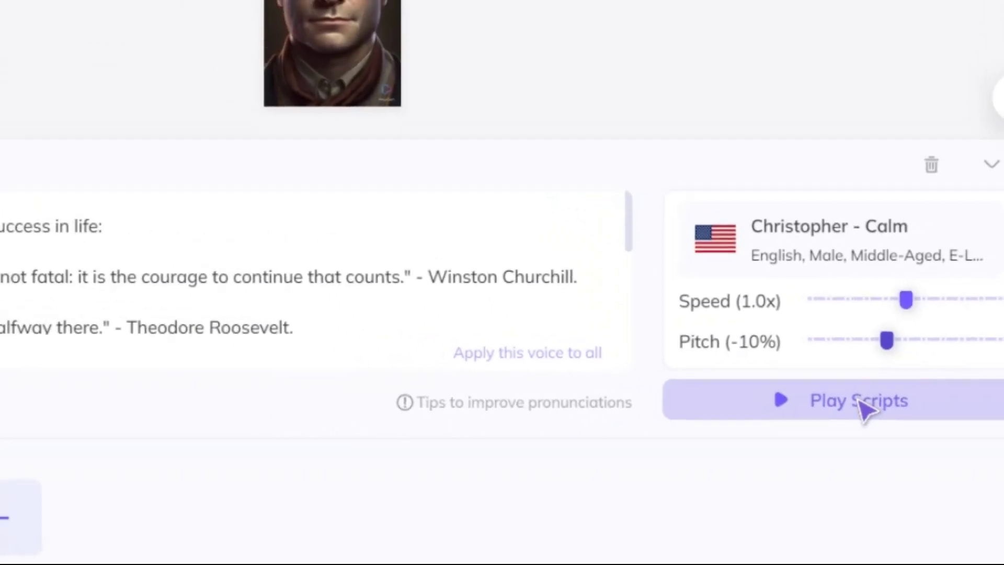
pyautogui.click(901, 413)
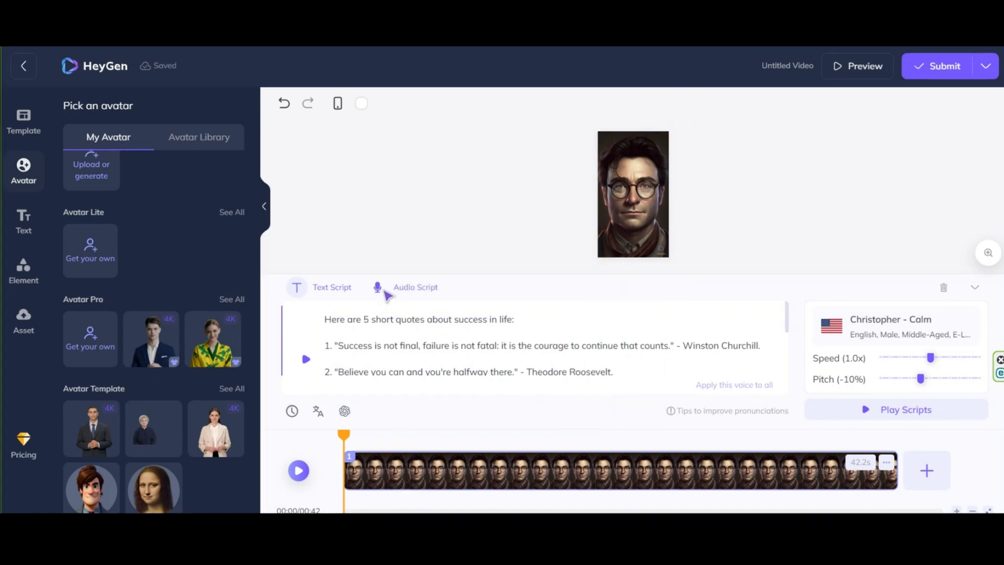
pyautogui.click(419, 290)
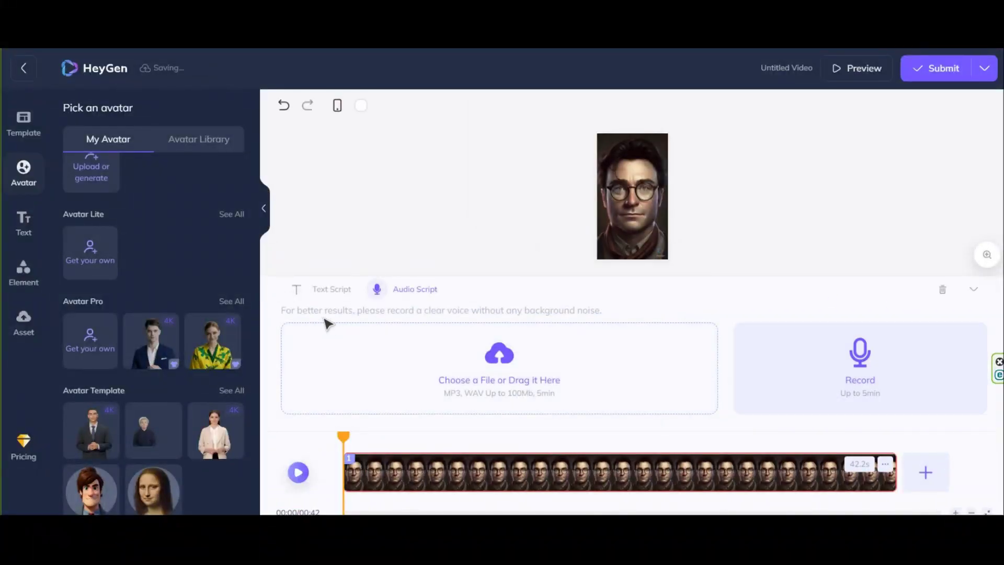
pyautogui.click(317, 293)
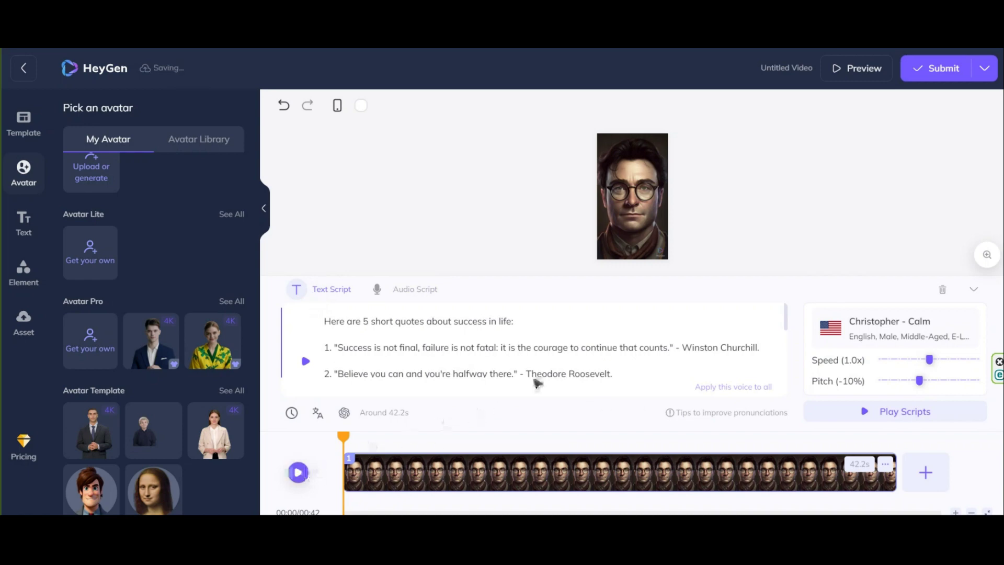
# Play back the quote video, then submit it and confirm to open the video list
pyautogui.click(308, 477)
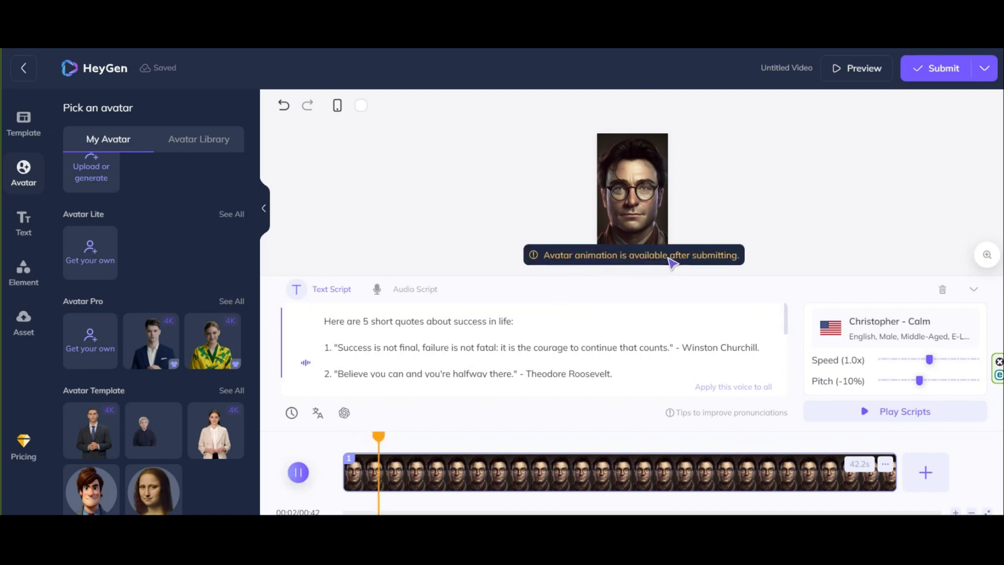
pyautogui.click(298, 474)
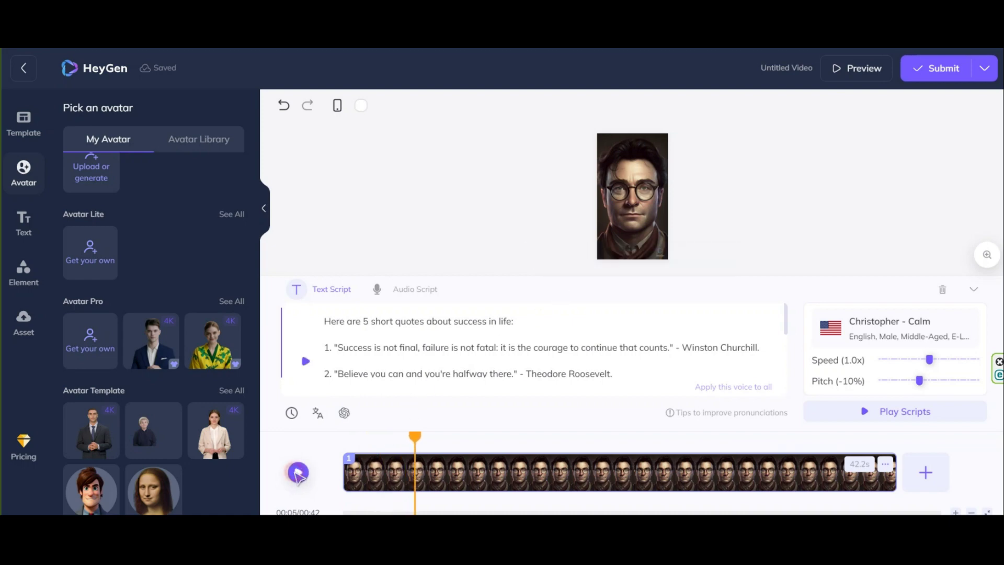
pyautogui.click(858, 71)
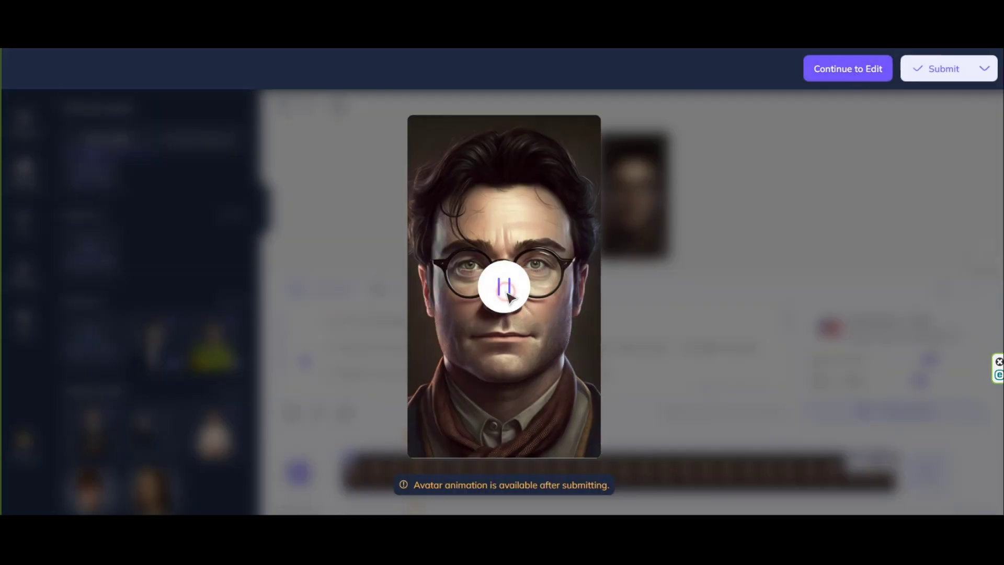
pyautogui.click(853, 69)
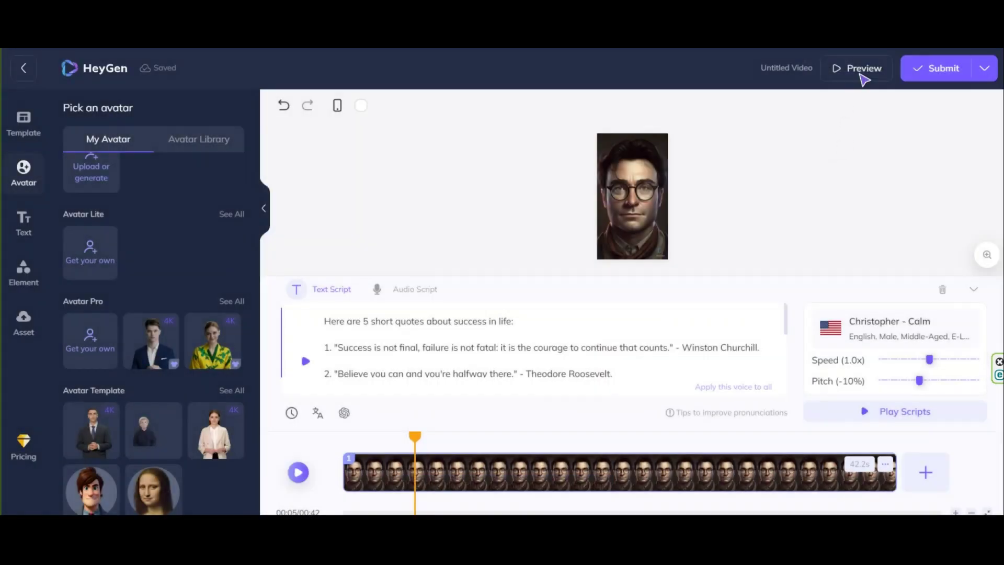
pyautogui.click(938, 69)
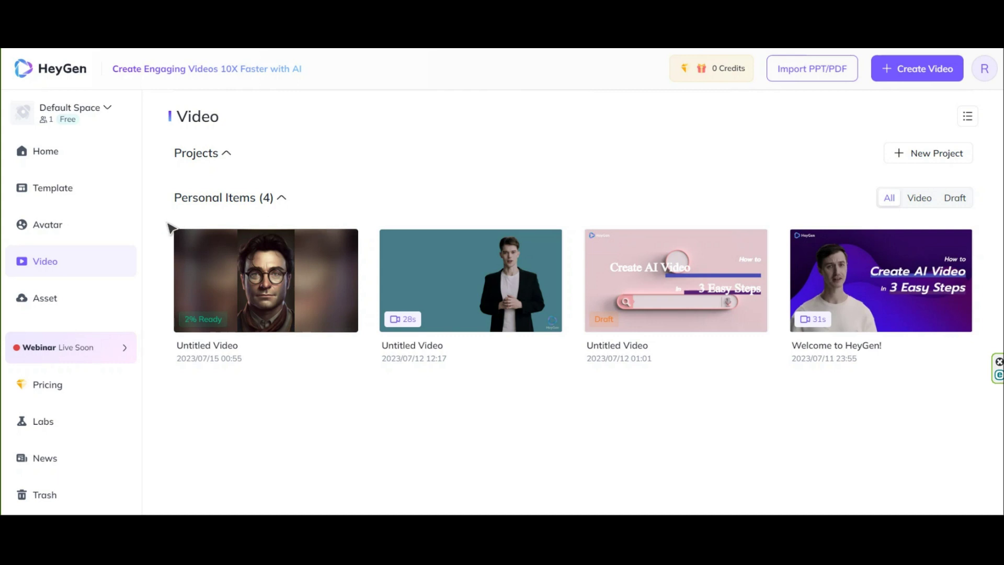
pyautogui.moveTo(265, 292)
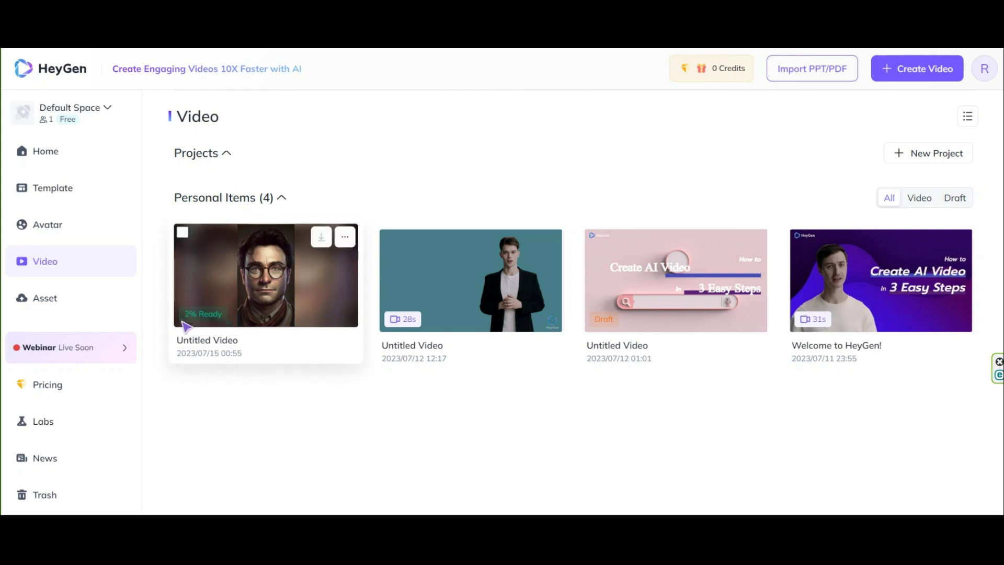
# Play the new 18-second quote video, pause it and turn its captions off
pyautogui.click(268, 280)
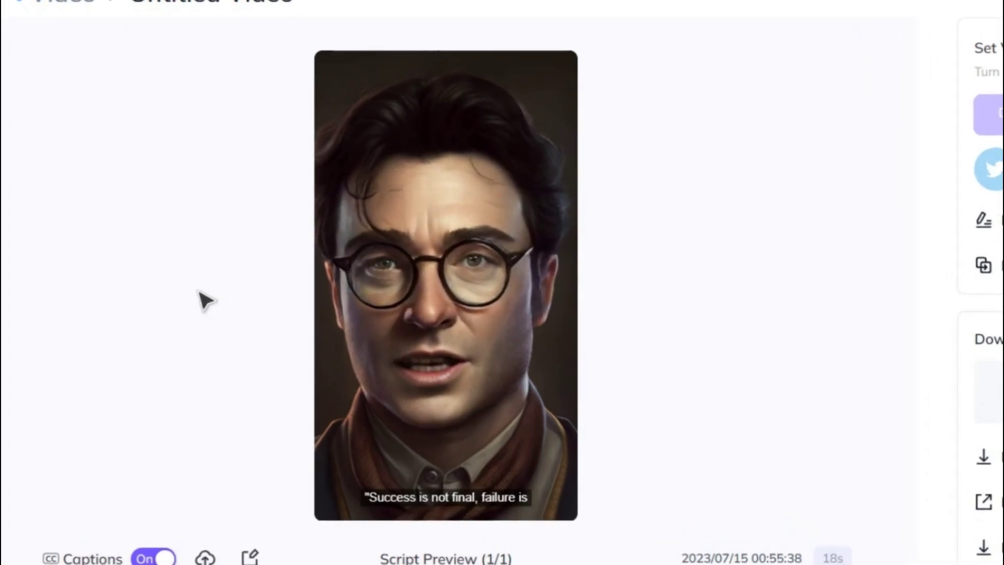
pyautogui.click(437, 308)
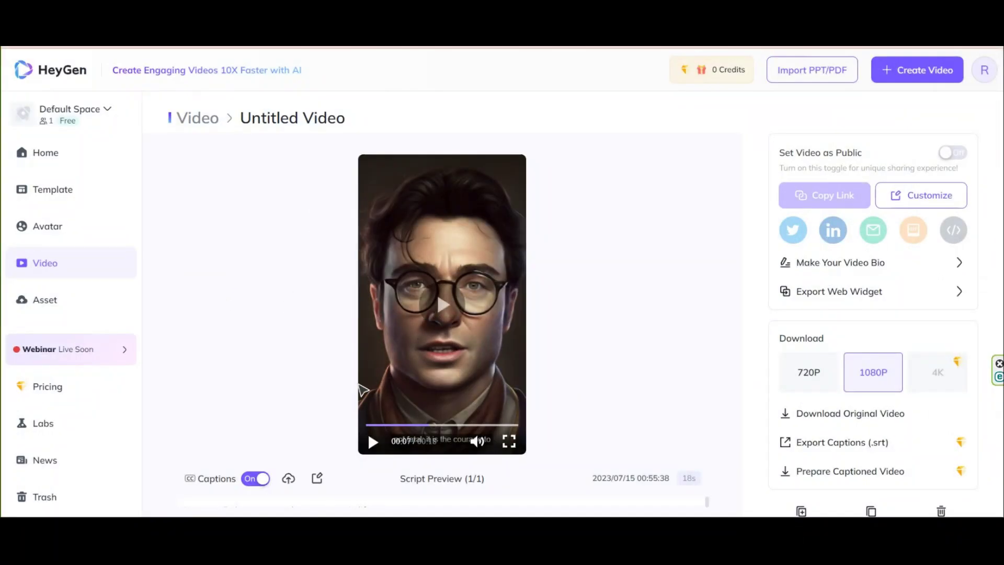
pyautogui.click(258, 480)
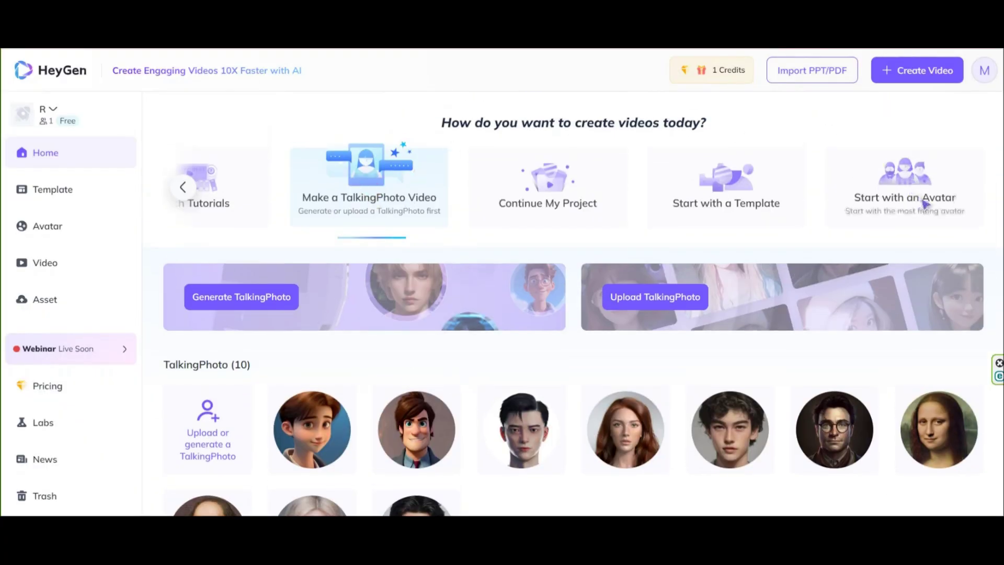
# Start with an Avatar and scroll down to the Avatar Library
pyautogui.click(903, 205)
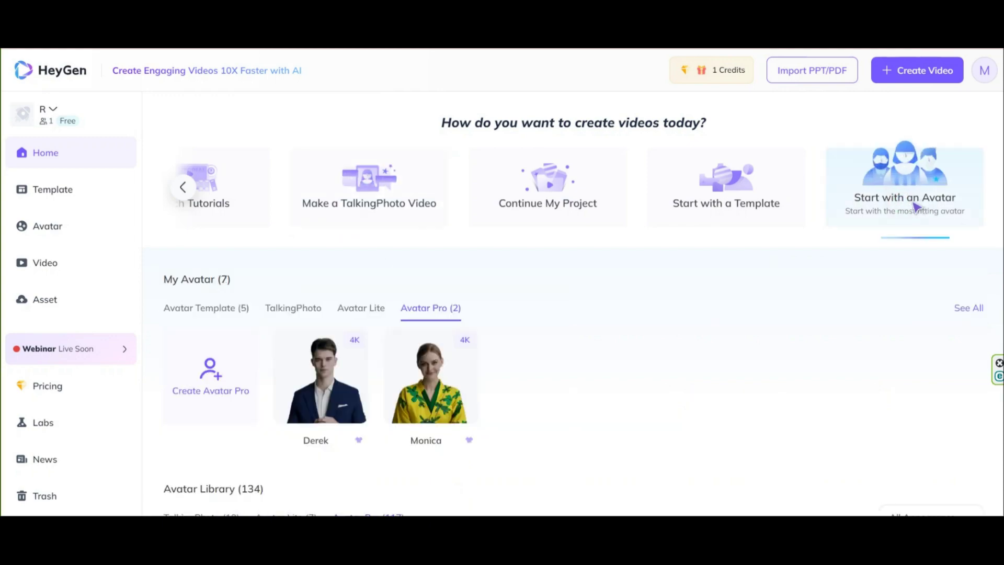
pyautogui.scroll(-4, 528, 314)
pyautogui.scroll(-2, 529, 324)
pyautogui.scroll(-2, 518, 355)
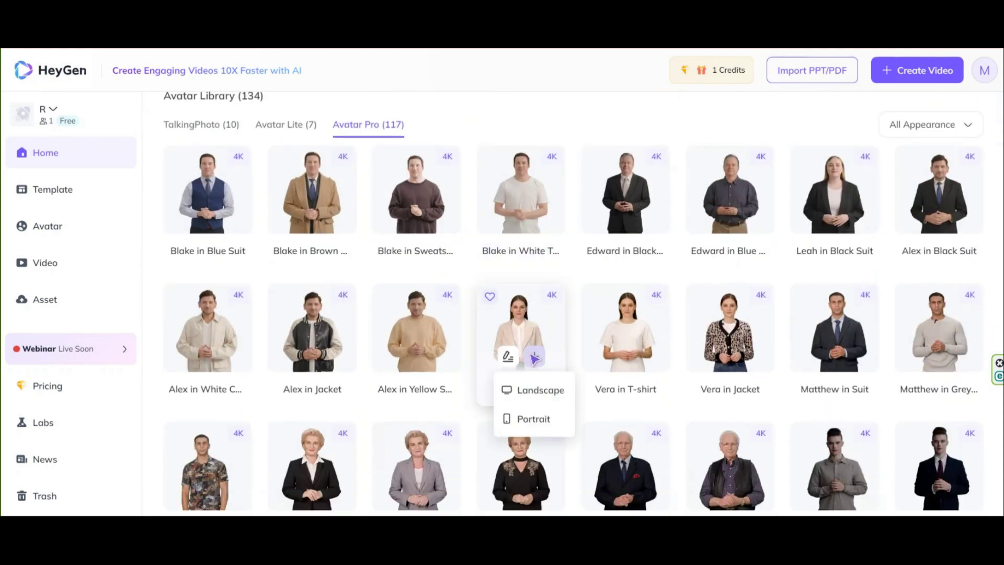
pyautogui.scroll(-2, 574, 368)
pyautogui.scroll(-1, 574, 368)
pyautogui.scroll(-4, 573, 367)
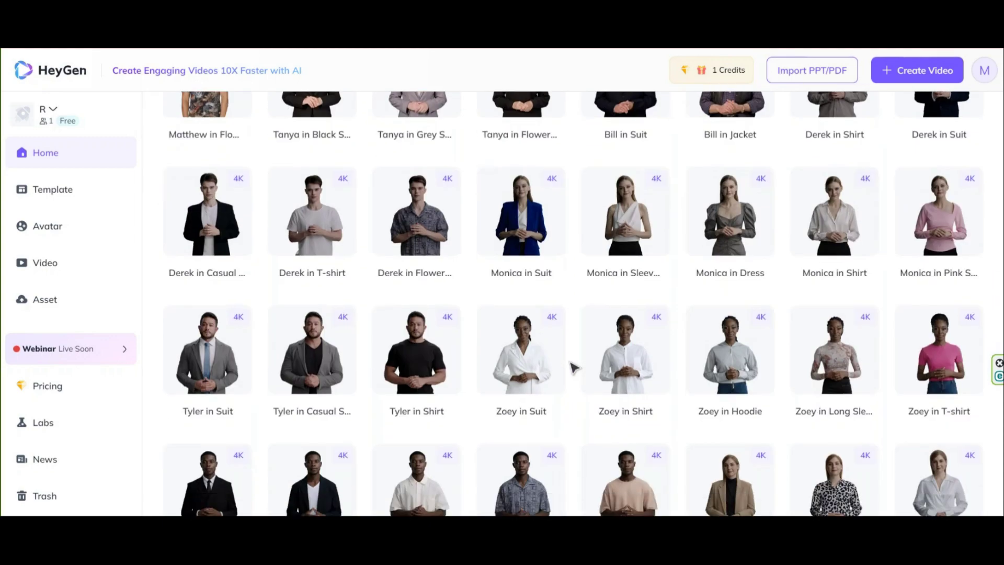
pyautogui.scroll(-1, 574, 367)
pyautogui.scroll(-4, 574, 368)
pyautogui.scroll(-6, 574, 368)
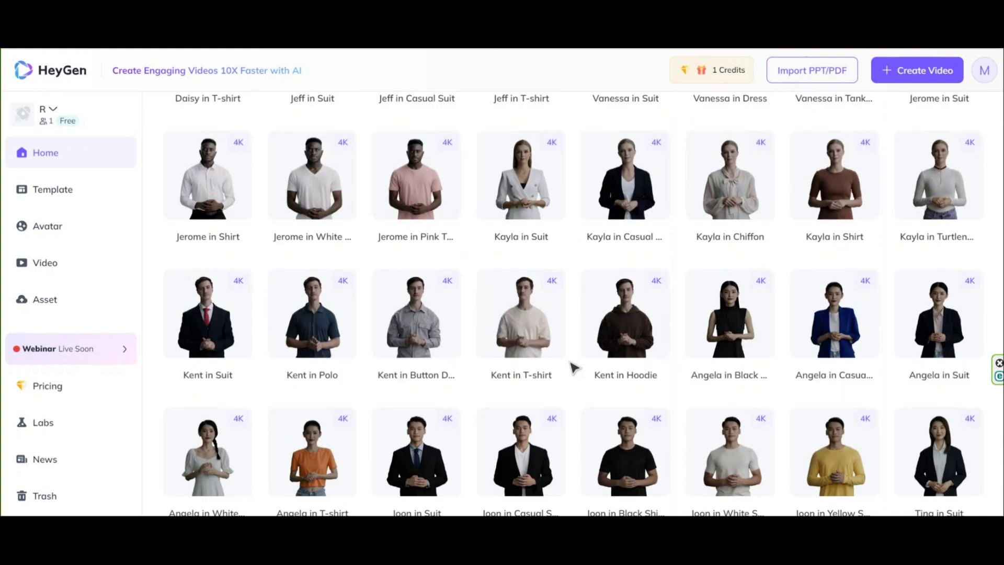
pyautogui.scroll(-1, 574, 367)
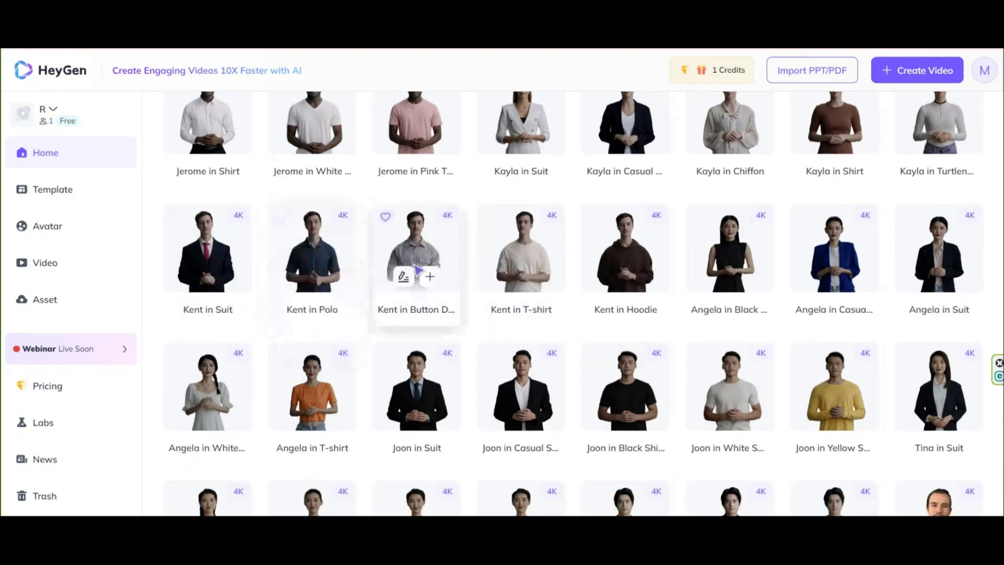
pyautogui.scroll(-2, 684, 364)
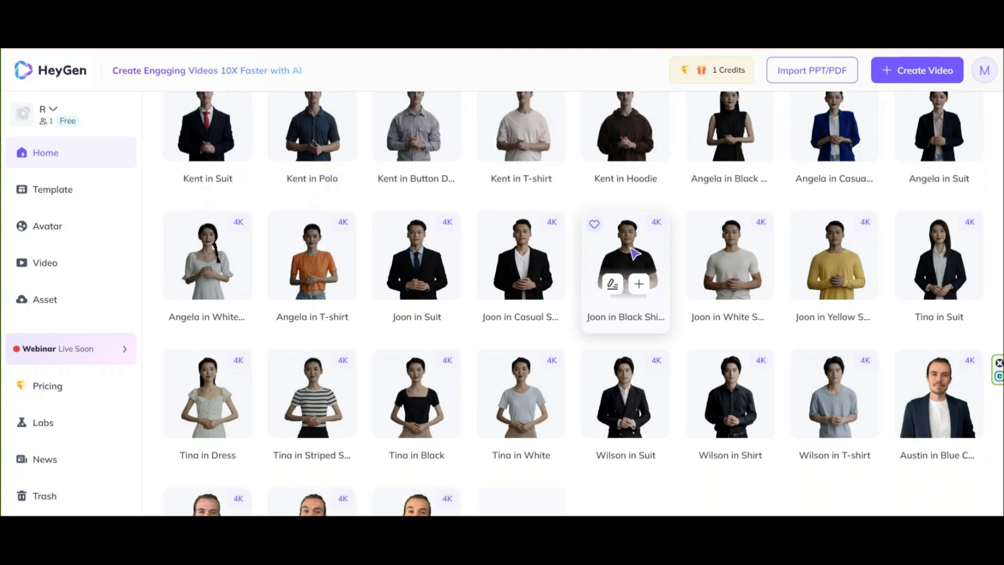
pyautogui.scroll(-1, 731, 280)
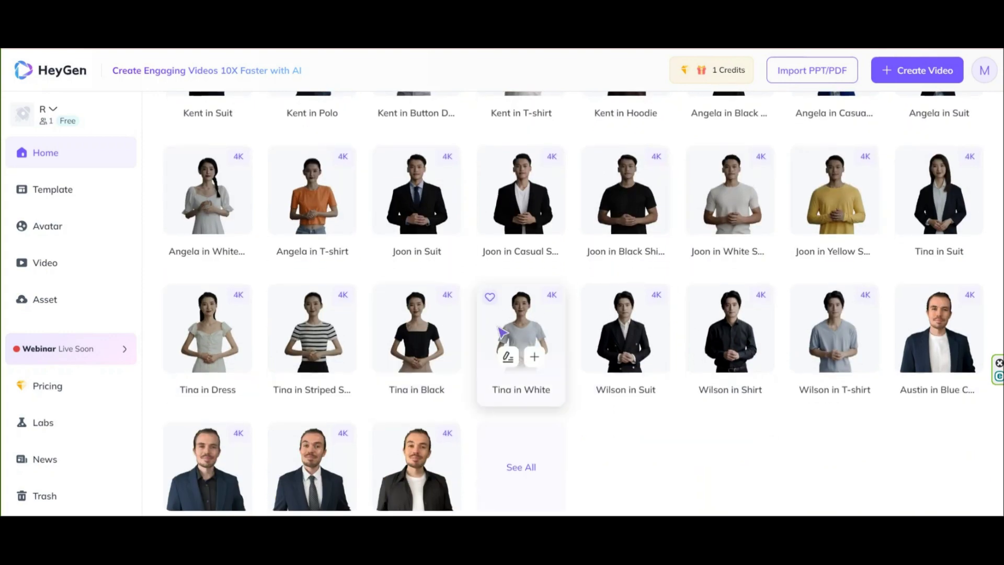
pyautogui.scroll(-1, 576, 377)
# Expand the full Avatar Pro grid and browse presenters like Joon, Tina, Peter, Derek and Monica
pyautogui.click(526, 413)
pyautogui.scroll(-3, 601, 419)
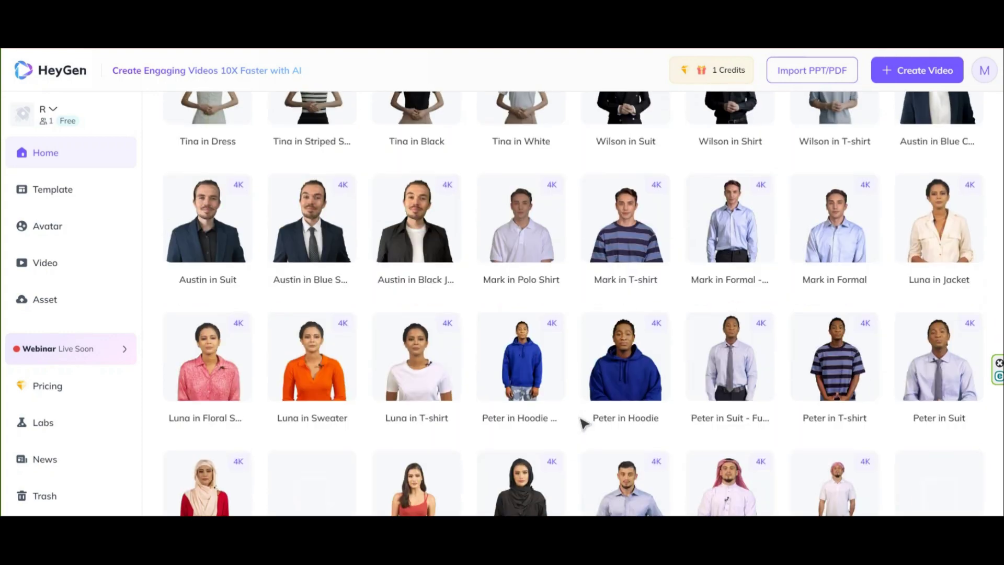
pyautogui.scroll(-1, 585, 421)
pyautogui.scroll(-3, 584, 424)
pyautogui.scroll(6, 584, 424)
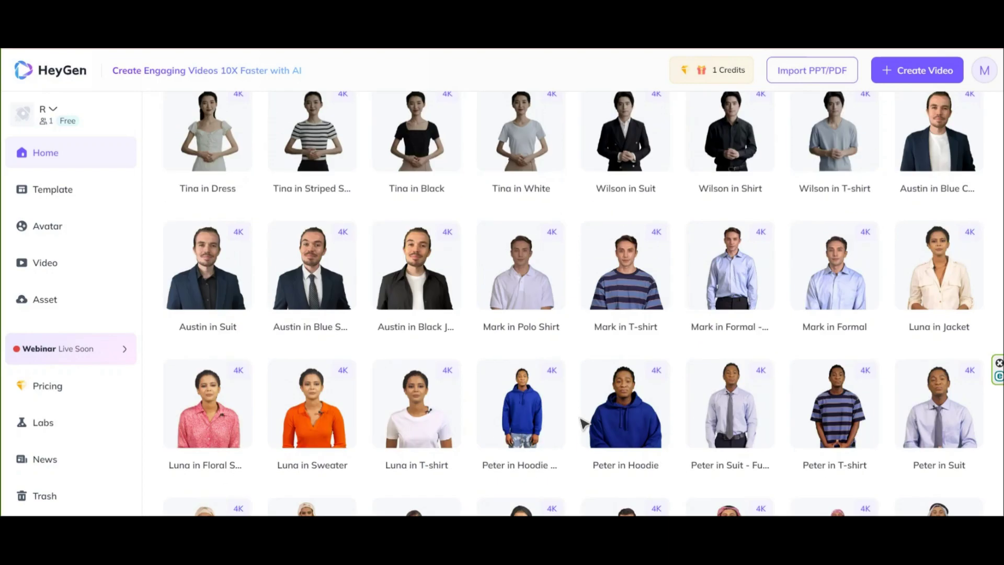
pyautogui.scroll(3, 585, 424)
pyautogui.scroll(2, 584, 423)
pyautogui.scroll(4, 585, 424)
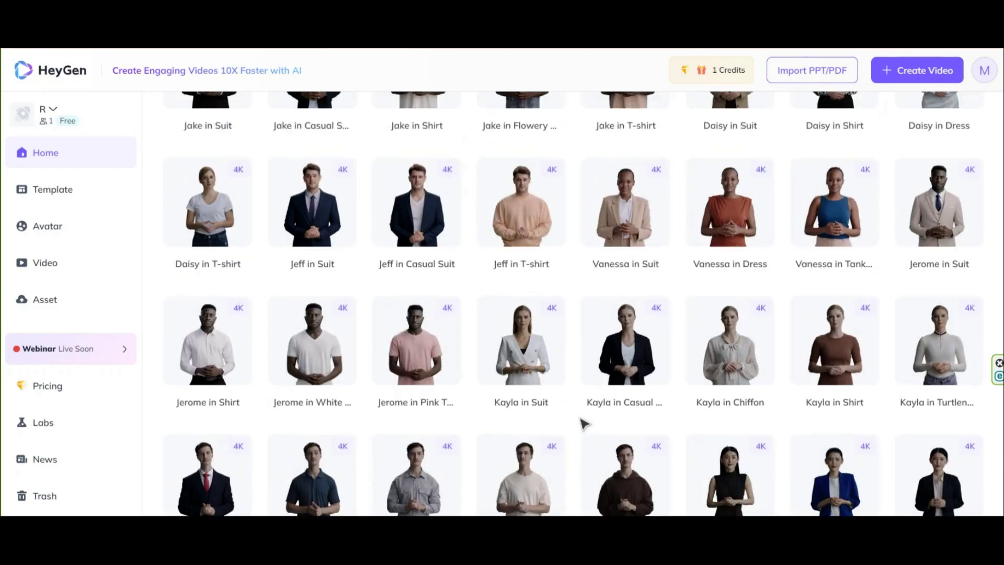
pyautogui.scroll(3, 584, 424)
pyautogui.scroll(-3, 584, 424)
pyautogui.scroll(5, 584, 424)
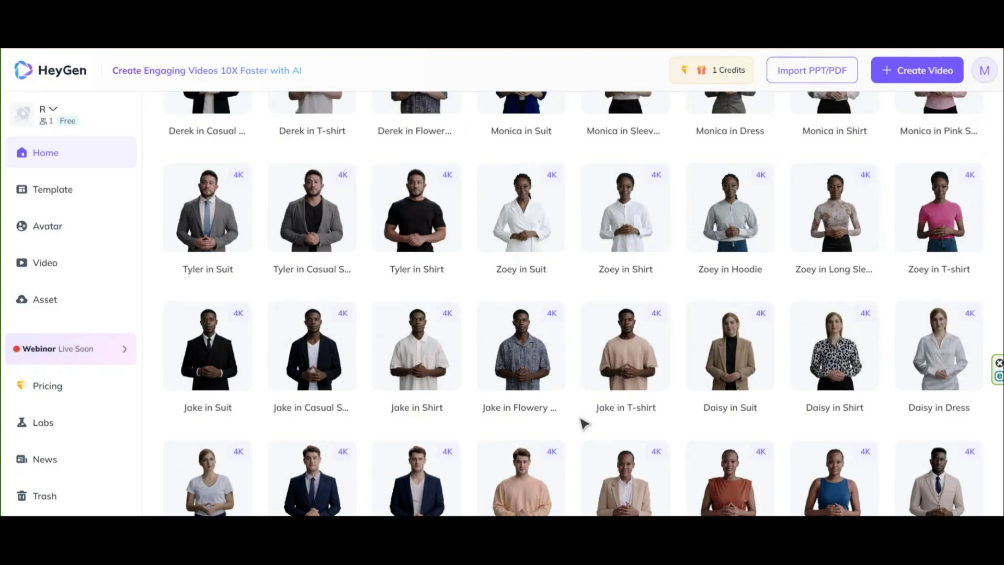
pyautogui.scroll(5, 585, 424)
pyautogui.moveTo(626, 337)
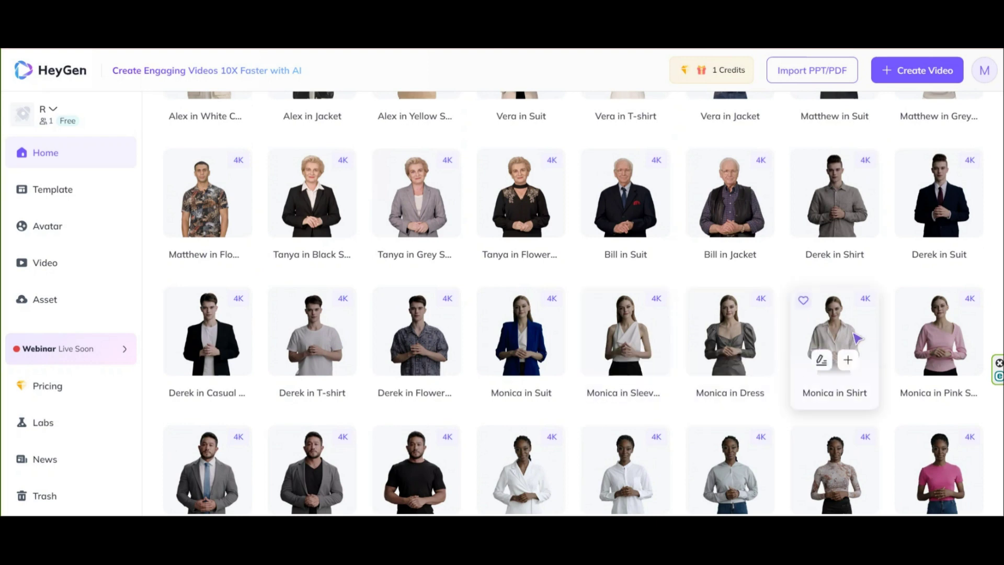
# Preview the Monica in Sleeveless and Monica in Shirt avatars
pyautogui.click(623, 338)
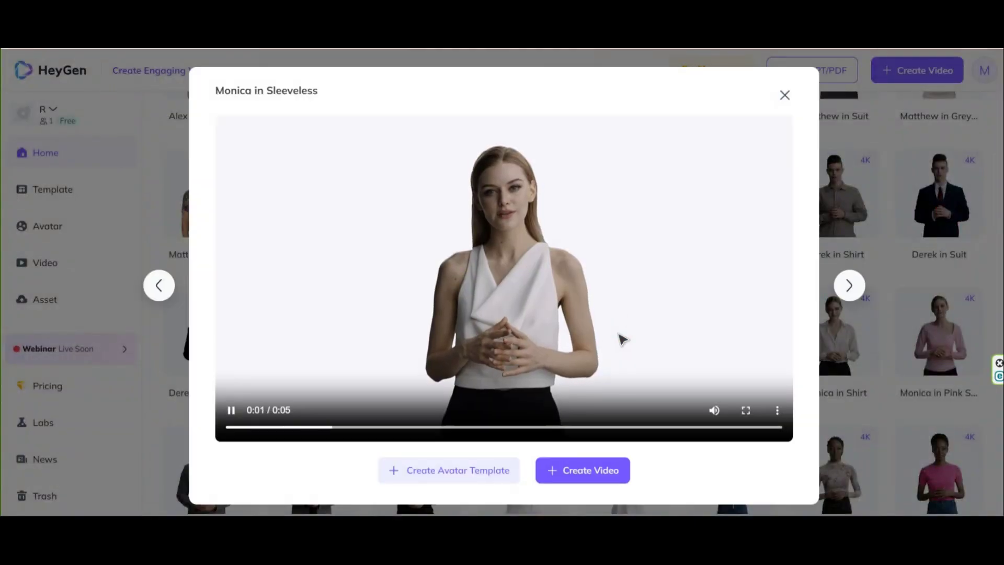
pyautogui.click(623, 339)
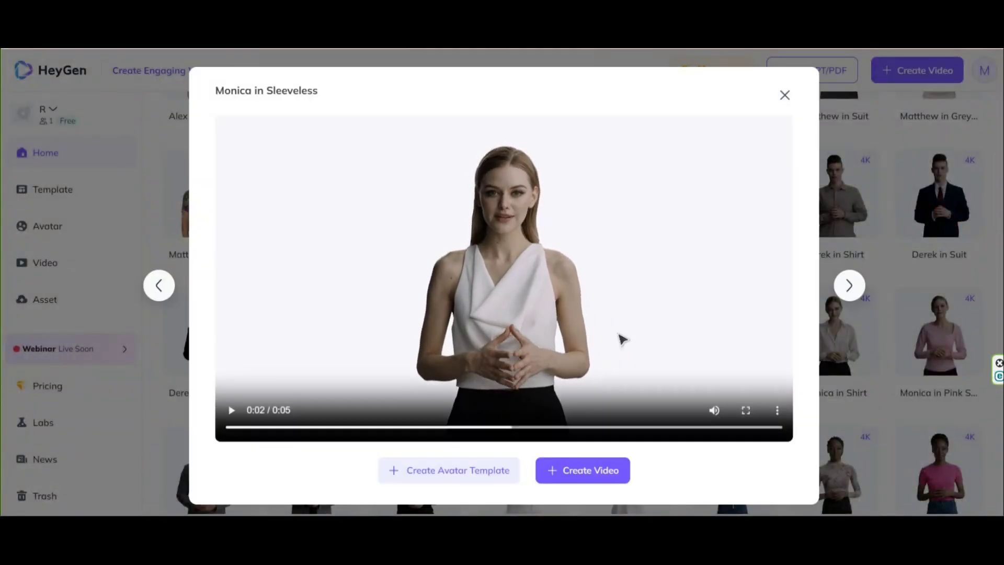
pyautogui.click(865, 370)
pyautogui.click(842, 342)
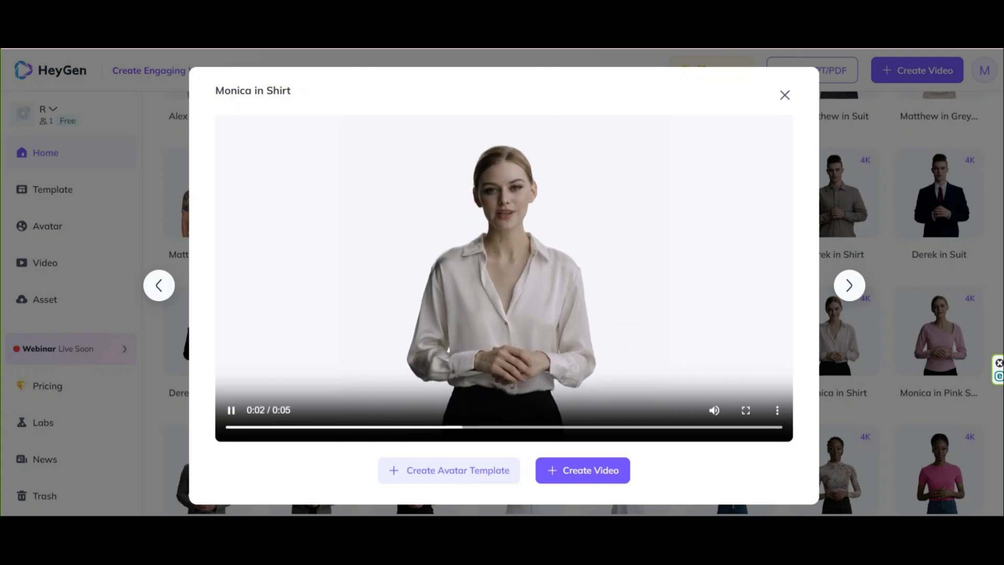
pyautogui.click(632, 347)
pyautogui.click(845, 359)
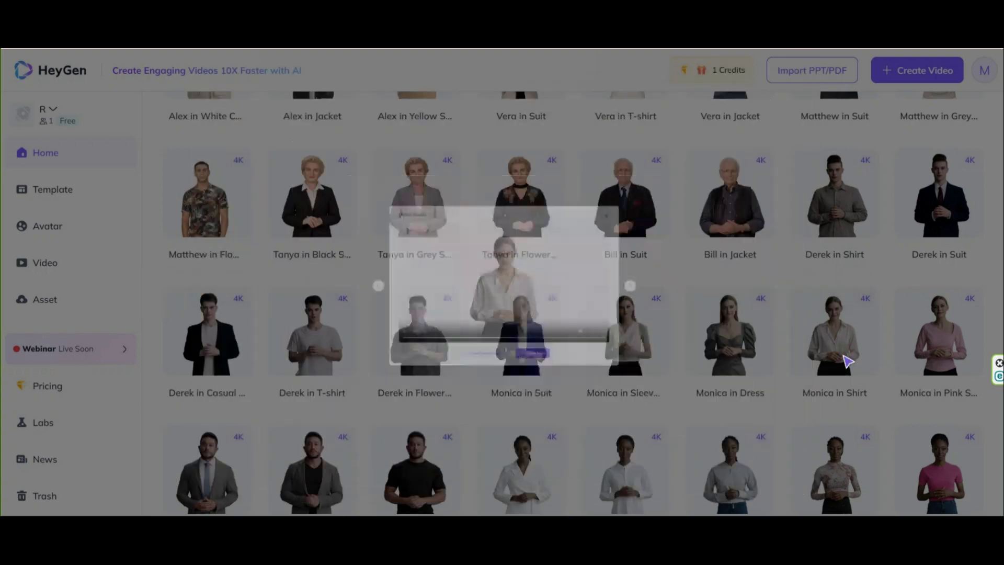
# Create a landscape 1920 x 1080 video with Monica in Sleeveless
pyautogui.click(611, 338)
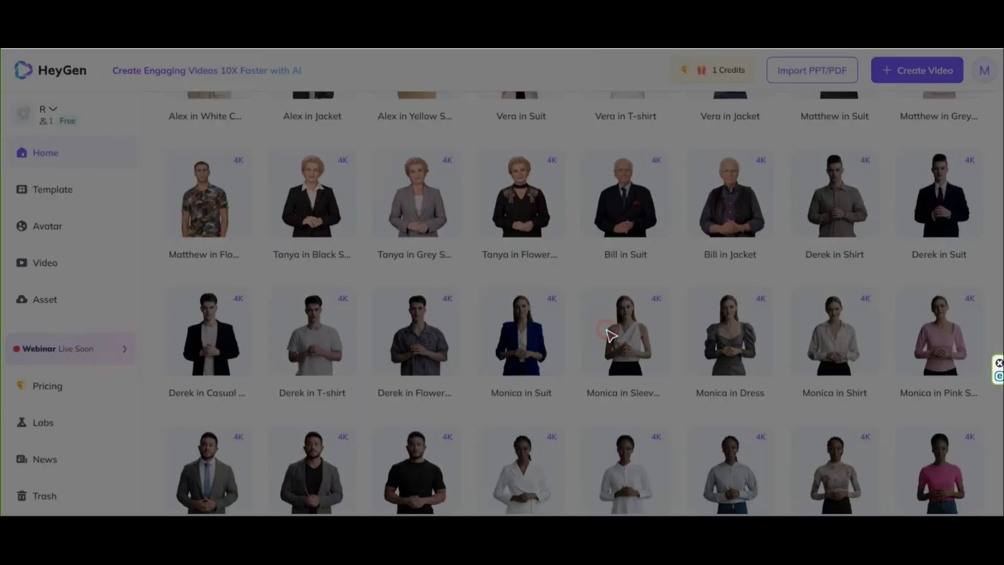
pyautogui.click(586, 465)
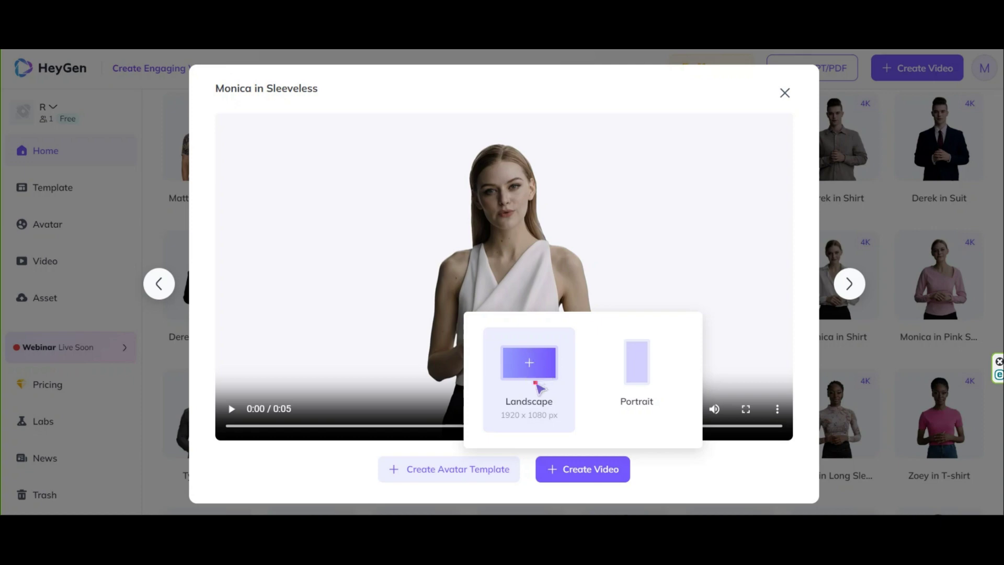
pyautogui.click(537, 386)
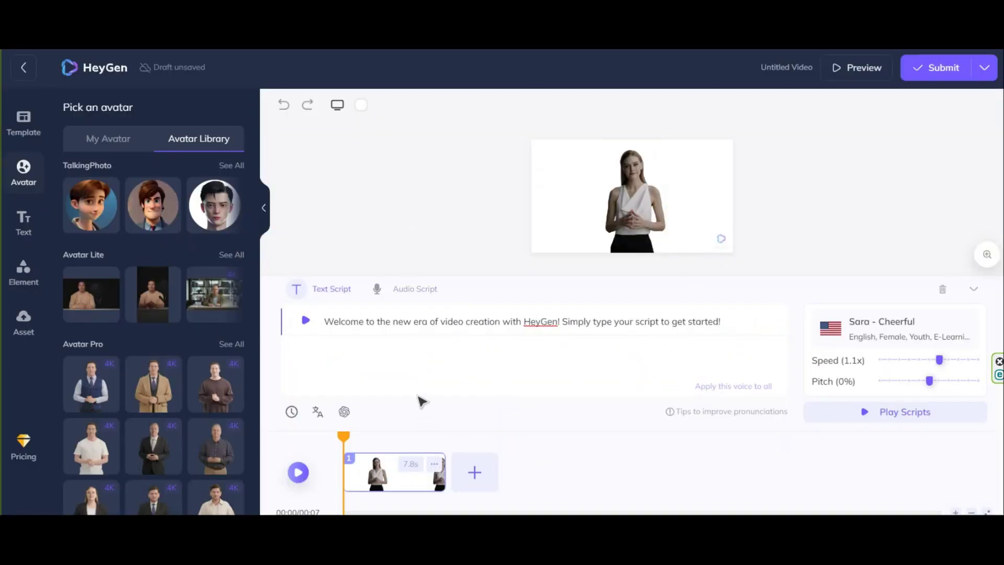
# Shrink Monica slightly and position her at the right edge of the landscape frame
pyautogui.moveTo(655, 194); pyautogui.dragTo(703, 202)
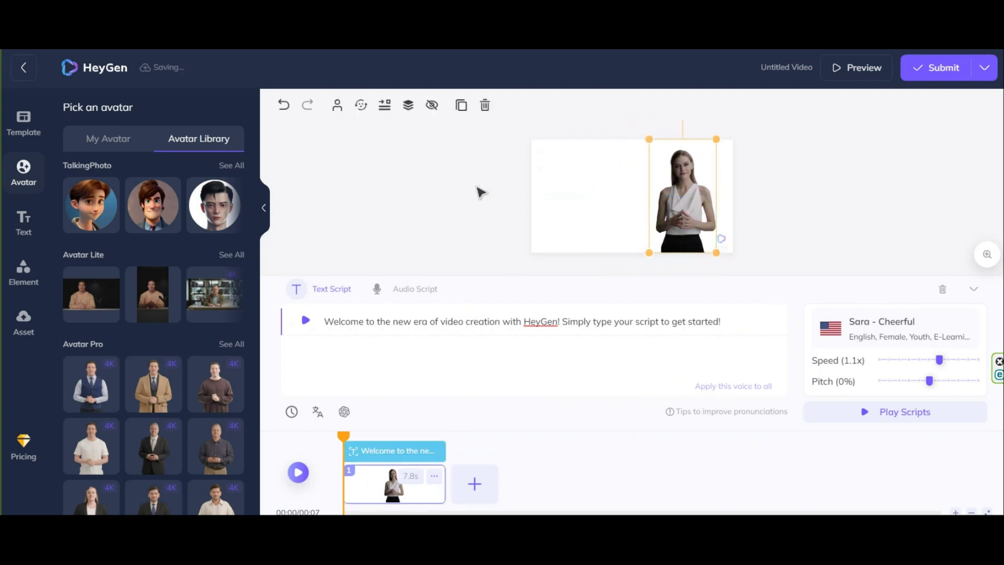
pyautogui.click(447, 191)
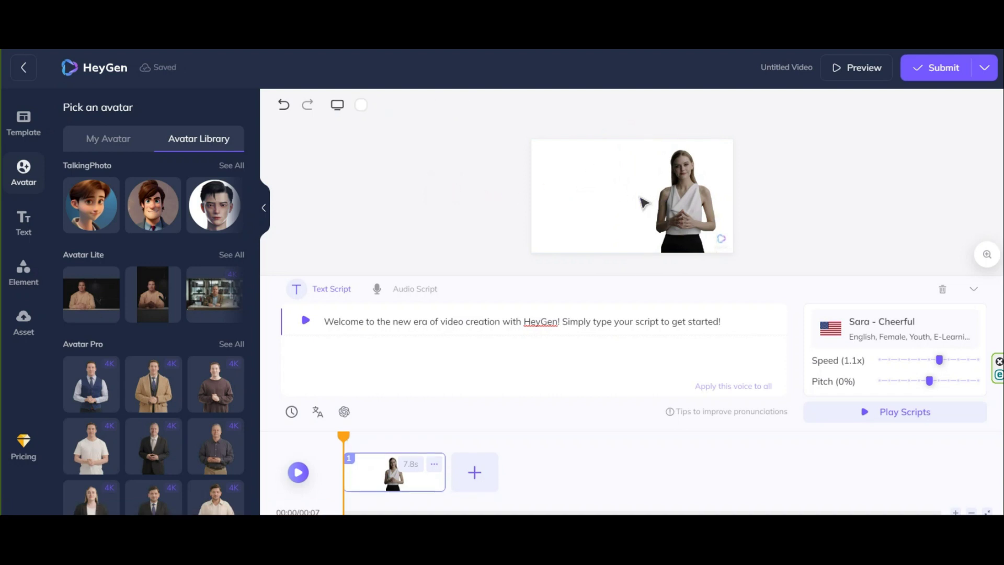
pyautogui.moveTo(688, 210); pyautogui.dragTo(637, 210)
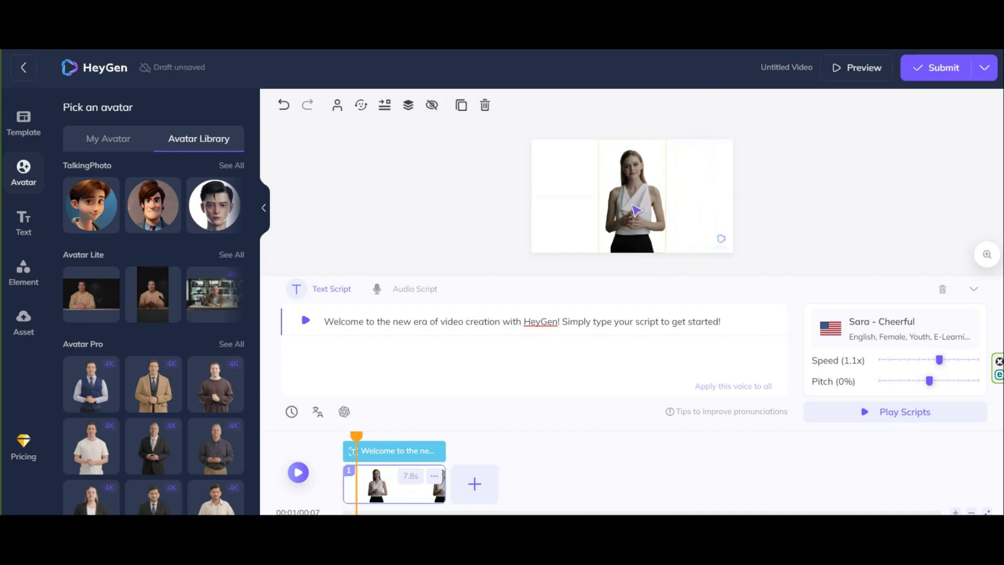
pyautogui.moveTo(636, 210); pyautogui.dragTo(690, 211)
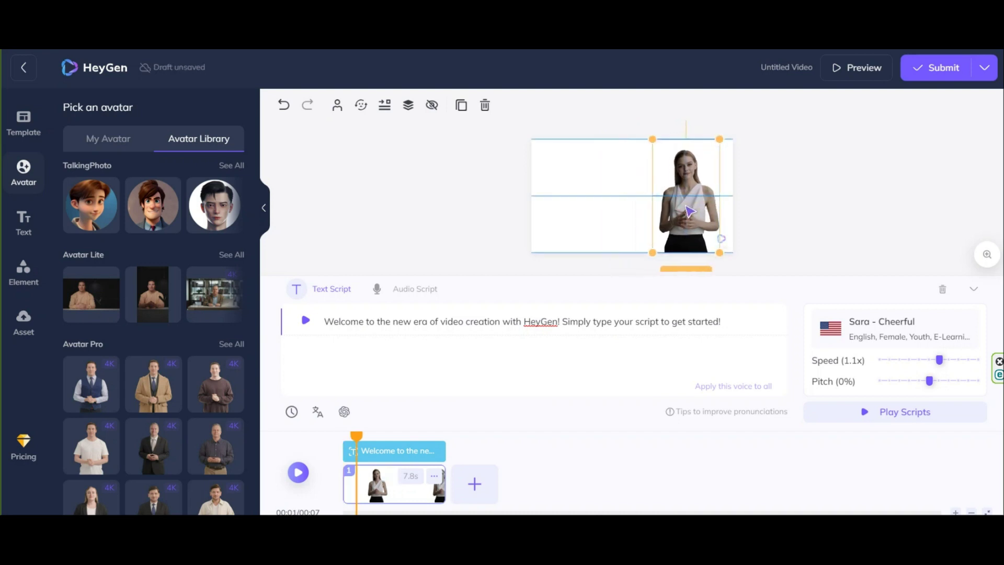
pyautogui.moveTo(690, 211); pyautogui.dragTo(686, 210)
pyautogui.moveTo(653, 140); pyautogui.dragTo(655, 151)
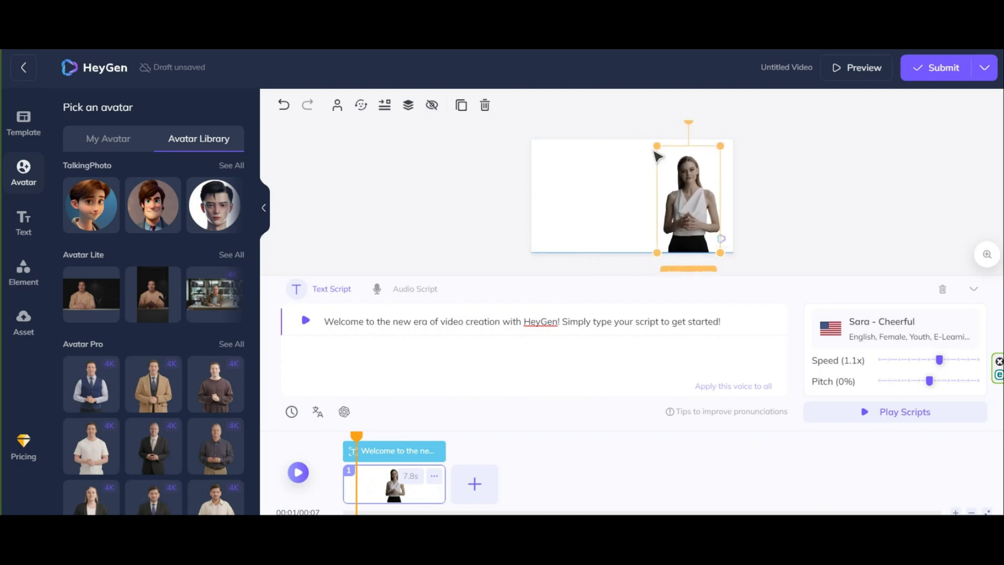
pyautogui.click(526, 183)
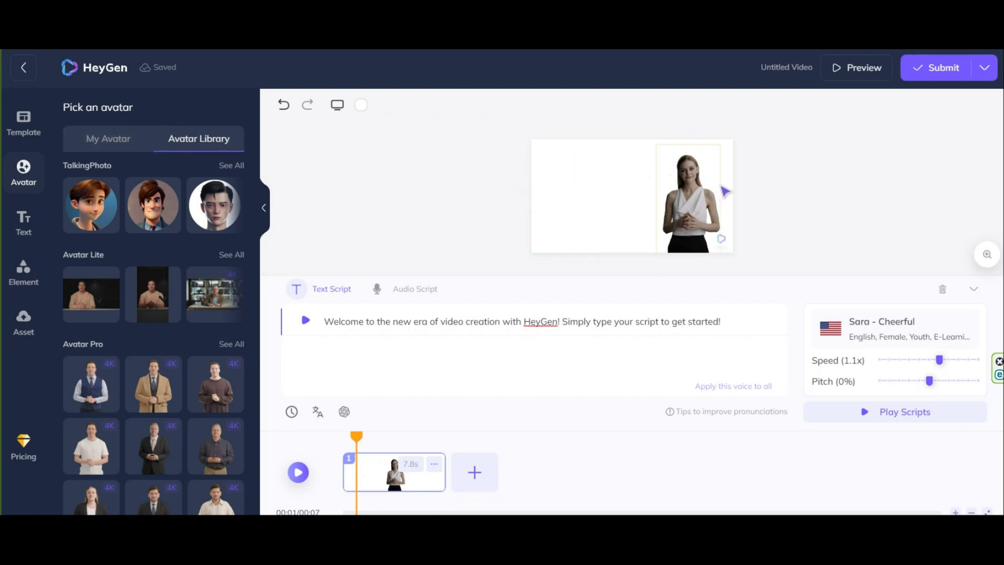
pyautogui.click(699, 195)
# Browse the My Avatar and Avatar Library tabs, including all avatar templates
pyautogui.click(92, 142)
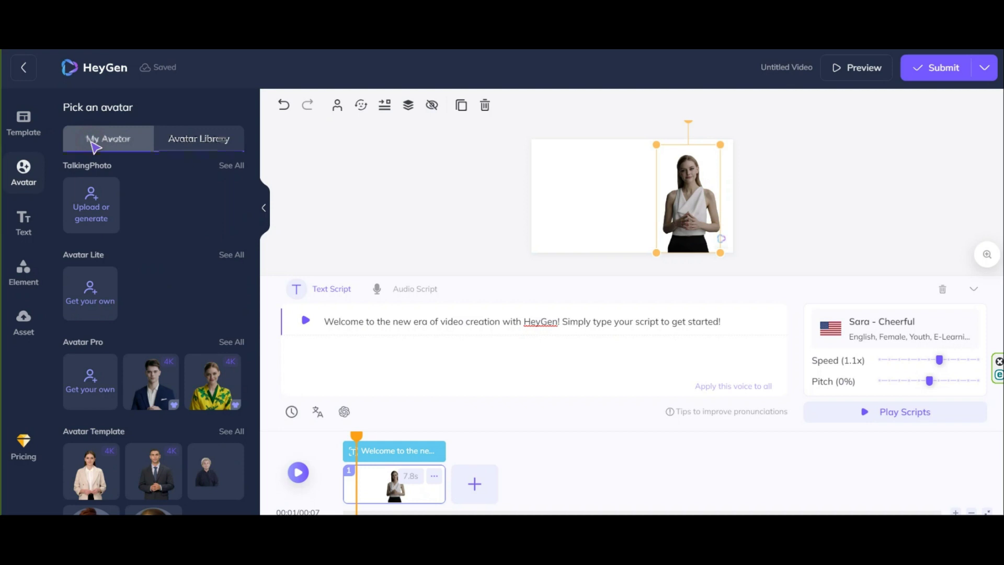
pyautogui.scroll(-1, 172, 260)
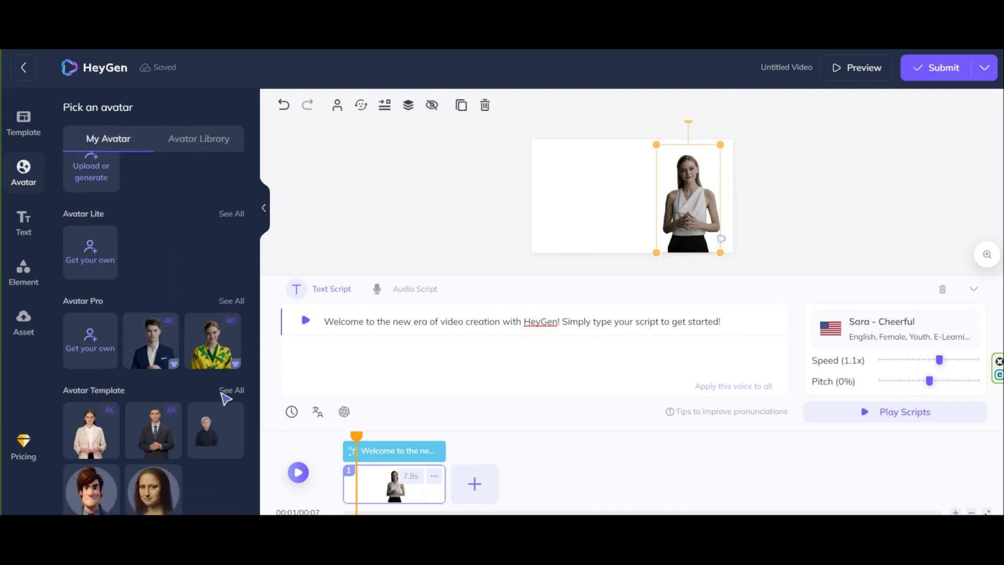
pyautogui.click(226, 392)
pyautogui.click(215, 144)
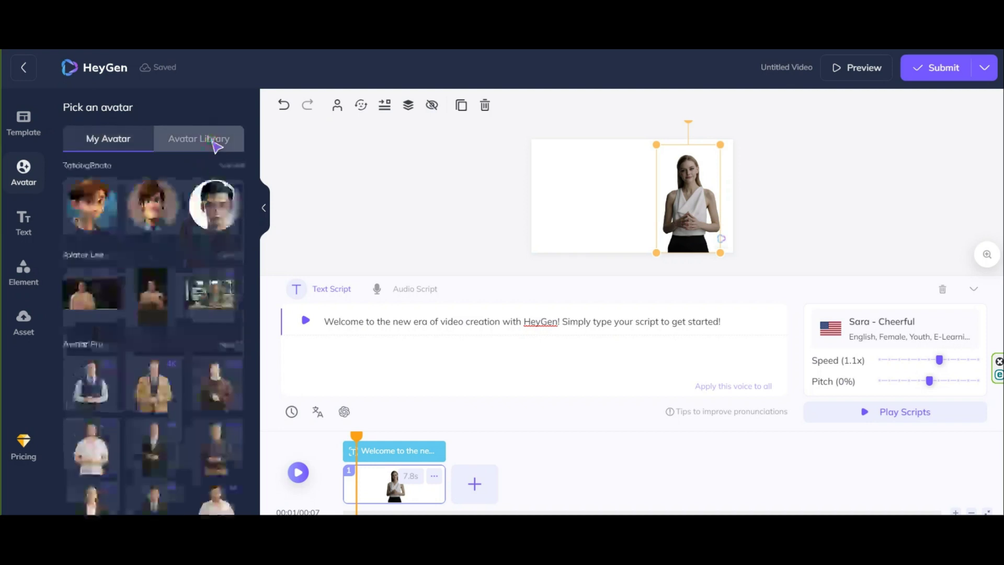
pyautogui.scroll(-5, 191, 366)
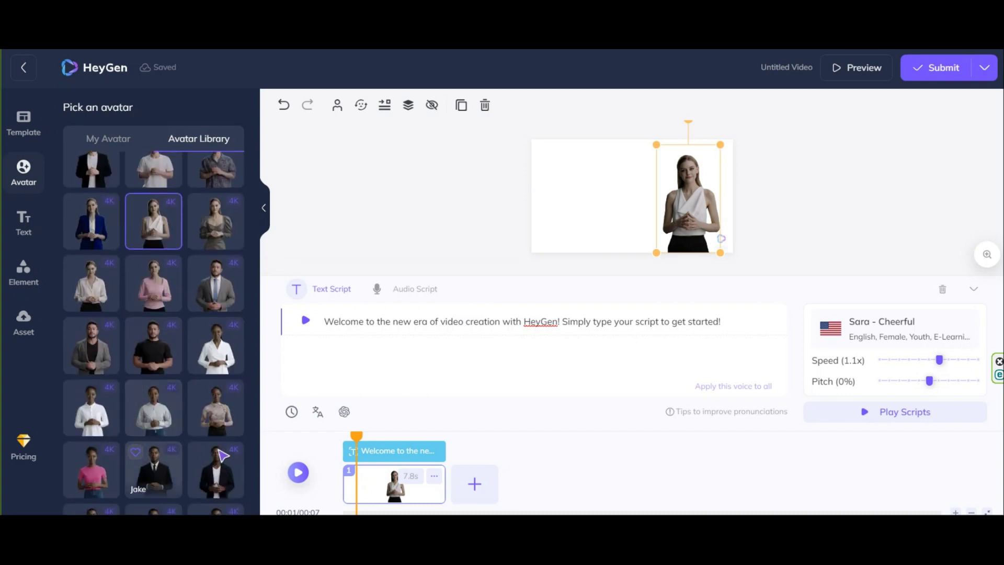
pyautogui.scroll(3, 137, 295)
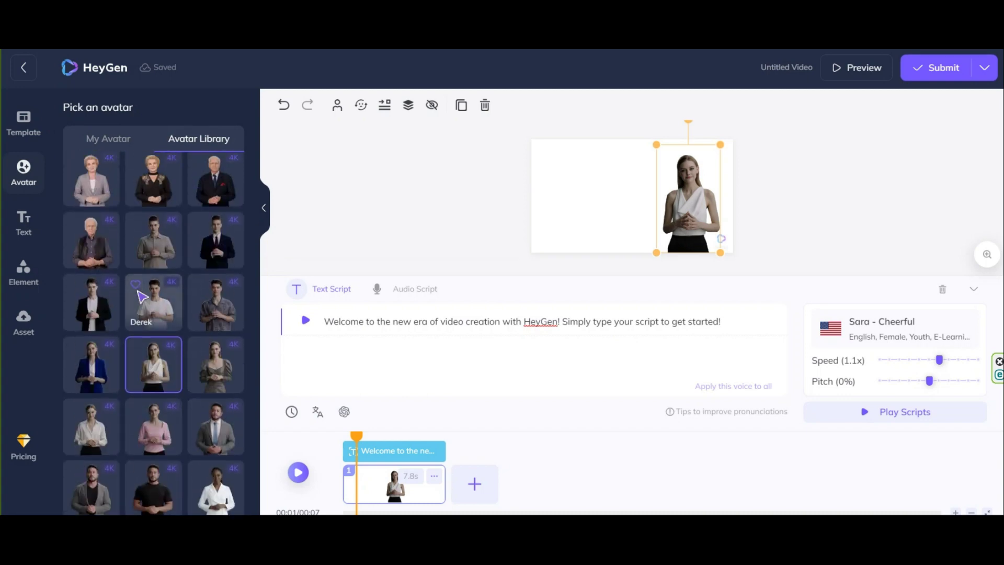
pyautogui.scroll(3, 143, 297)
pyautogui.click(108, 138)
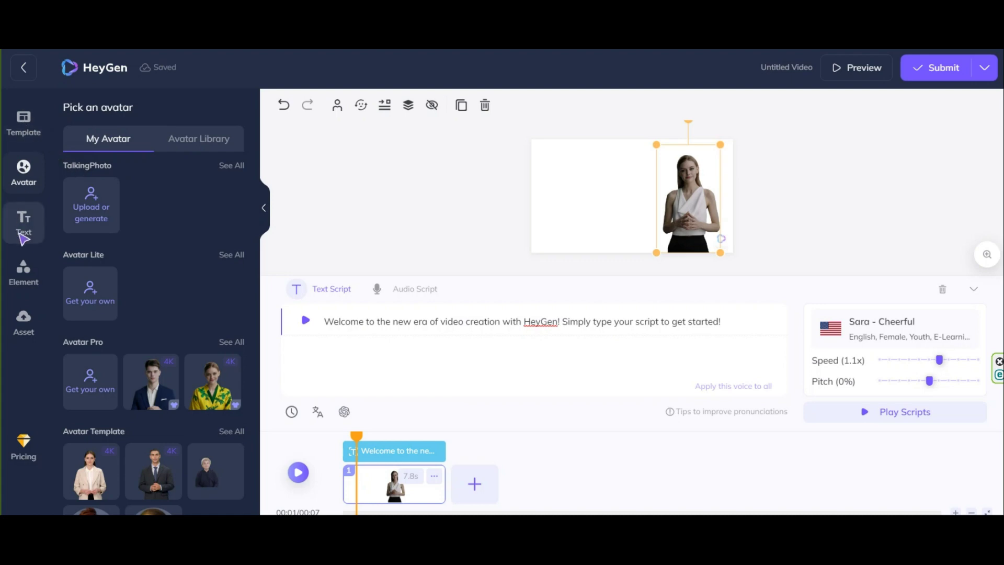
# Look through template categories such as Breaking News, then bring up the text options
pyautogui.click(24, 123)
pyautogui.scroll(-3, 161, 323)
pyautogui.scroll(-5, 166, 361)
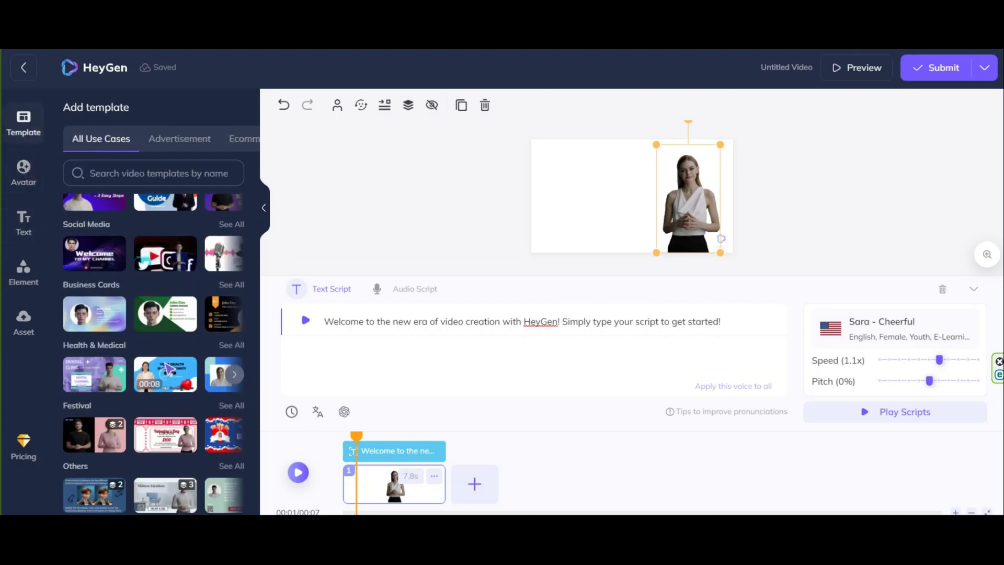
pyautogui.scroll(5, 178, 251)
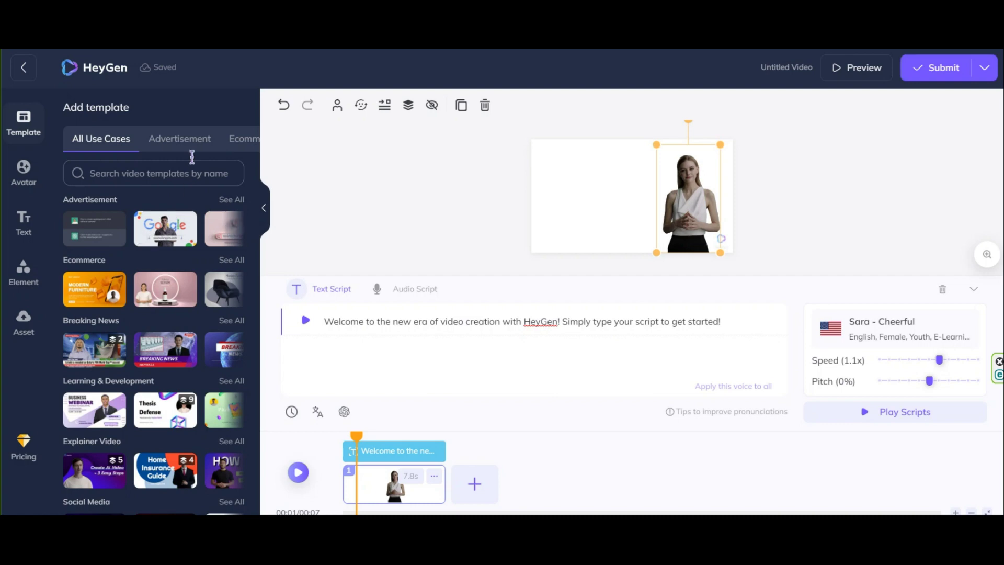
pyautogui.click(220, 141)
pyautogui.click(231, 140)
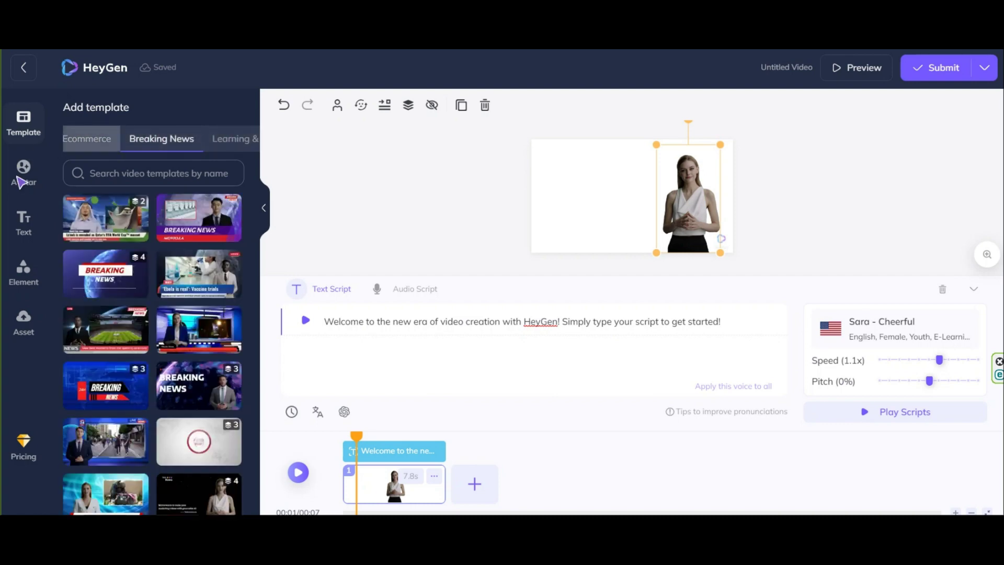
pyautogui.click(24, 221)
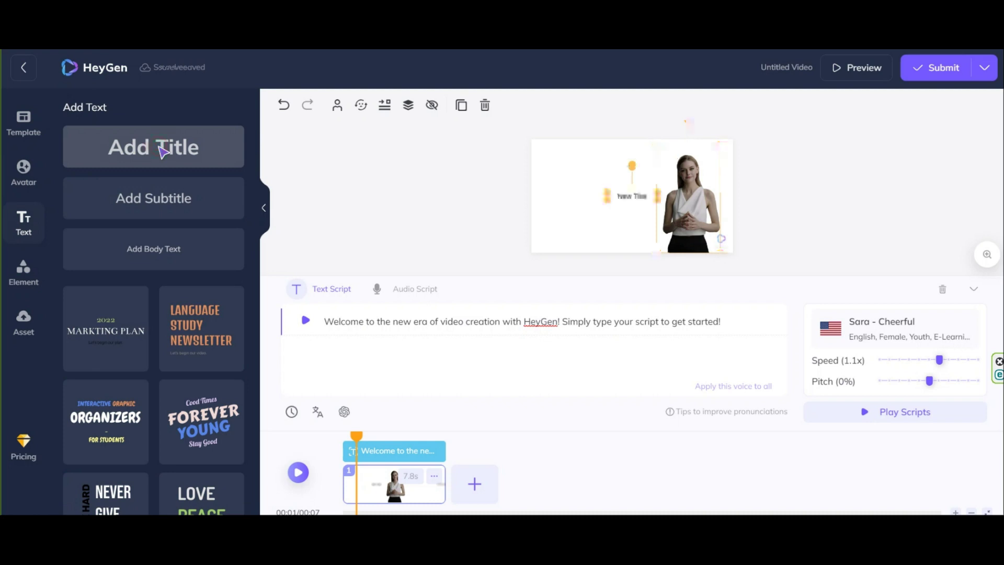
# Place the title 'Learn How To Use AI To Make Money' left of Monica, widened to two lines
pyautogui.moveTo(628, 199); pyautogui.dragTo(589, 192)
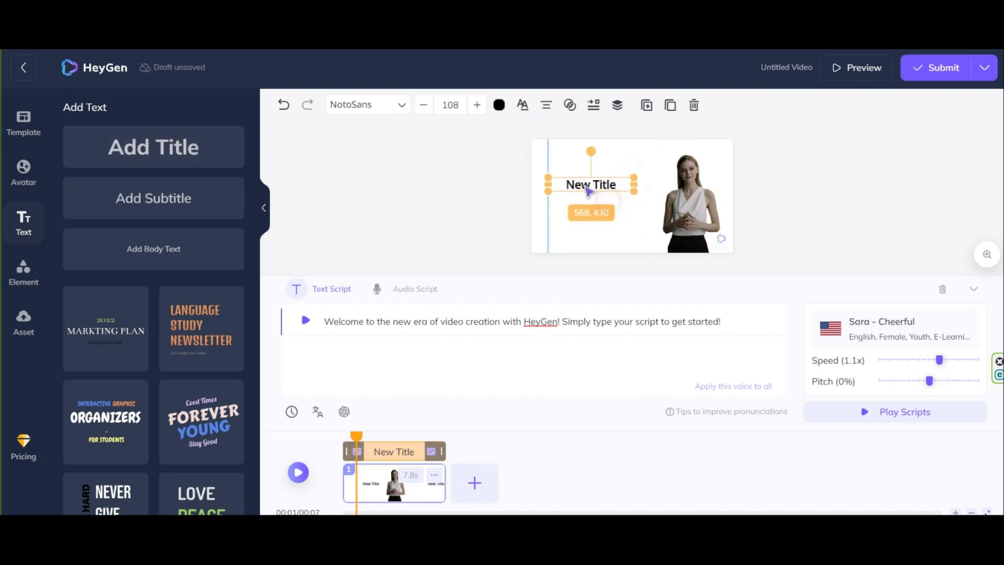
pyautogui.doubleClick(584, 180)
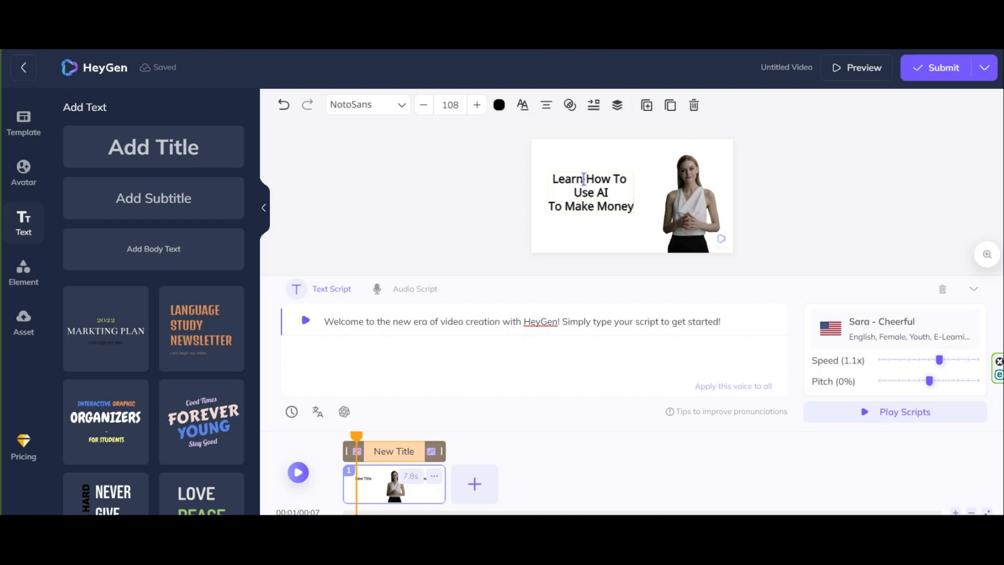
pyautogui.click(600, 215)
pyautogui.click(592, 193)
pyautogui.moveTo(550, 178); pyautogui.dragTo(533, 178)
pyautogui.click(508, 203)
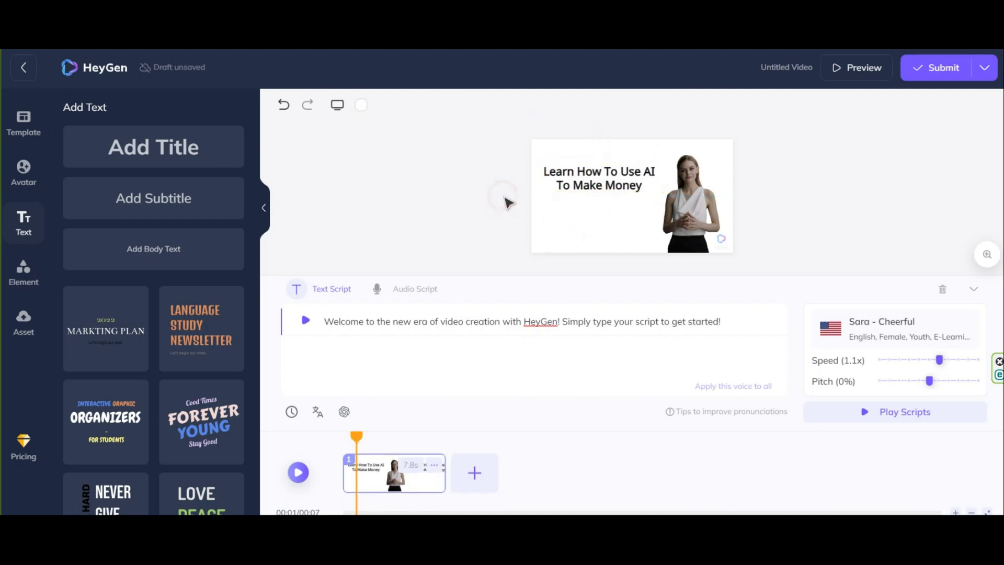
pyautogui.scroll(-5, 88, 318)
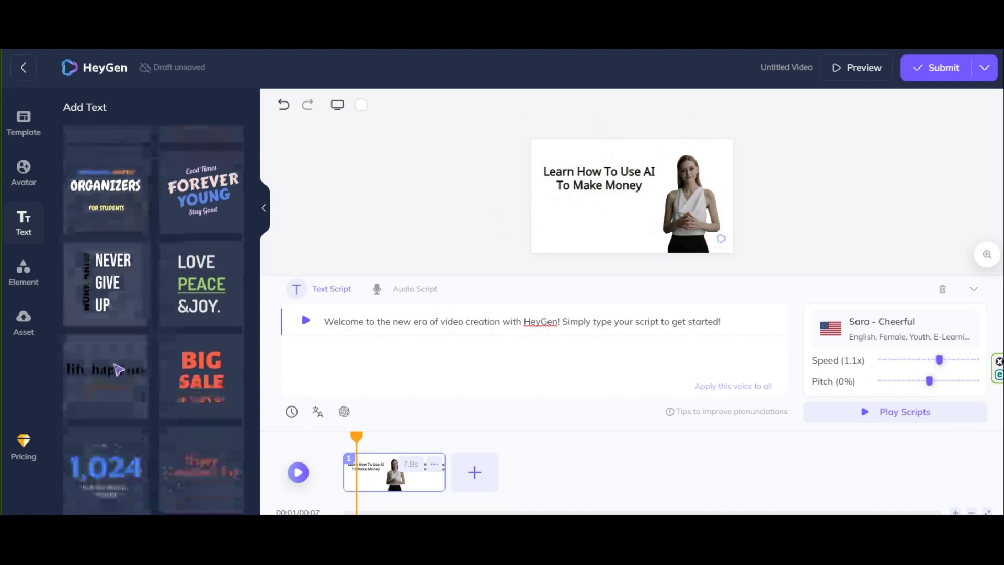
pyautogui.scroll(4, 137, 341)
pyautogui.scroll(1, 128, 293)
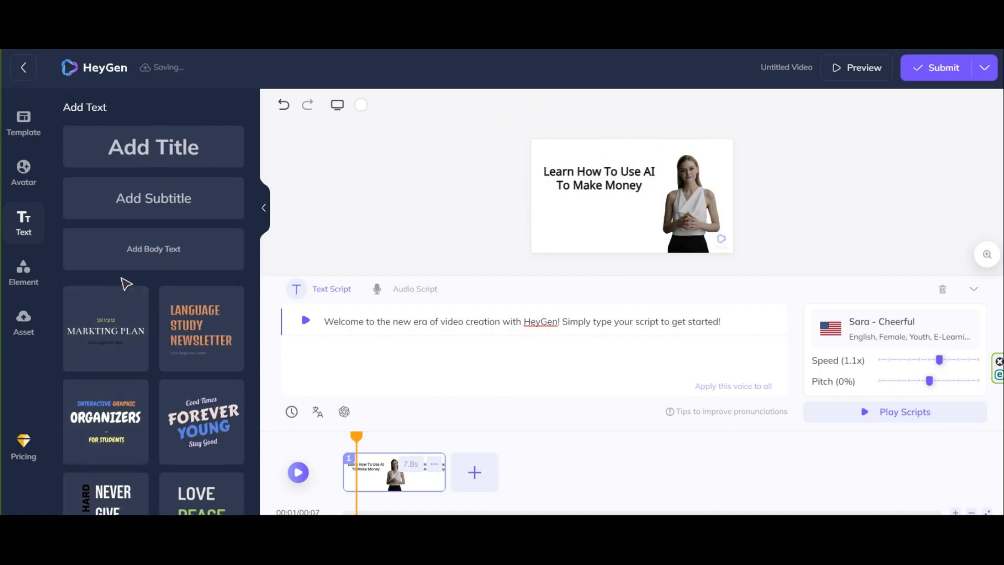
pyautogui.click(23, 280)
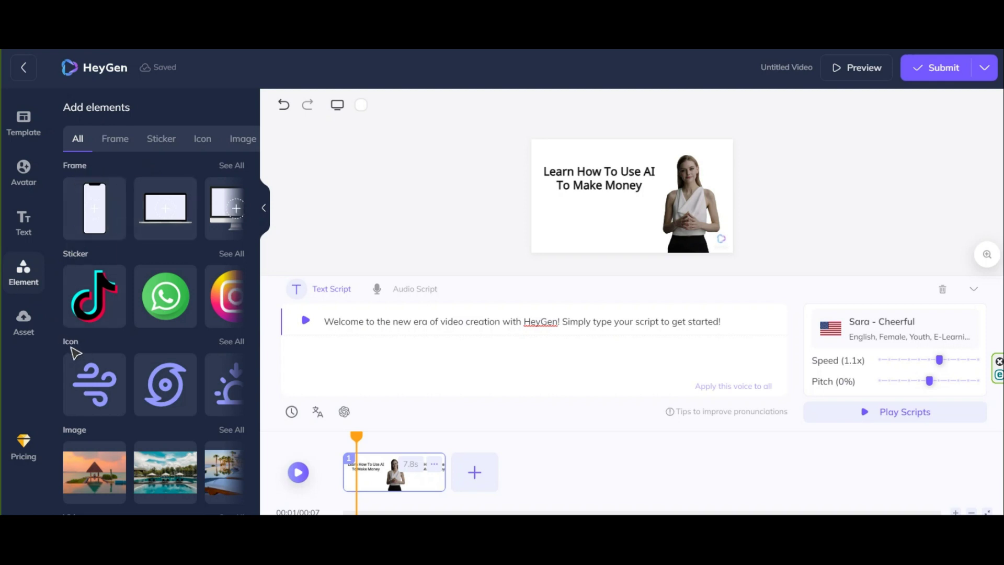
pyautogui.scroll(-4, 73, 350)
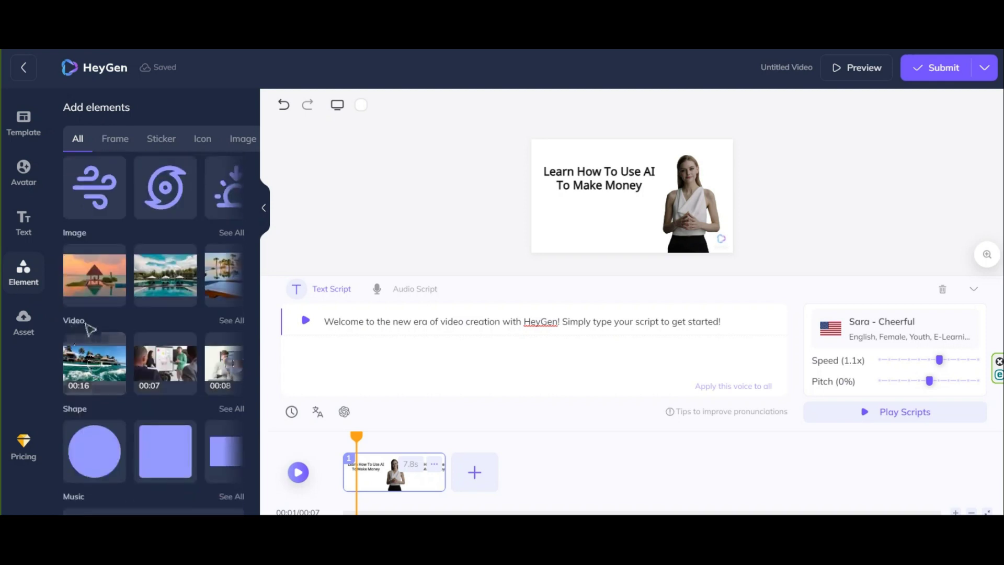
pyautogui.scroll(-3, 88, 327)
pyautogui.scroll(-3, 67, 243)
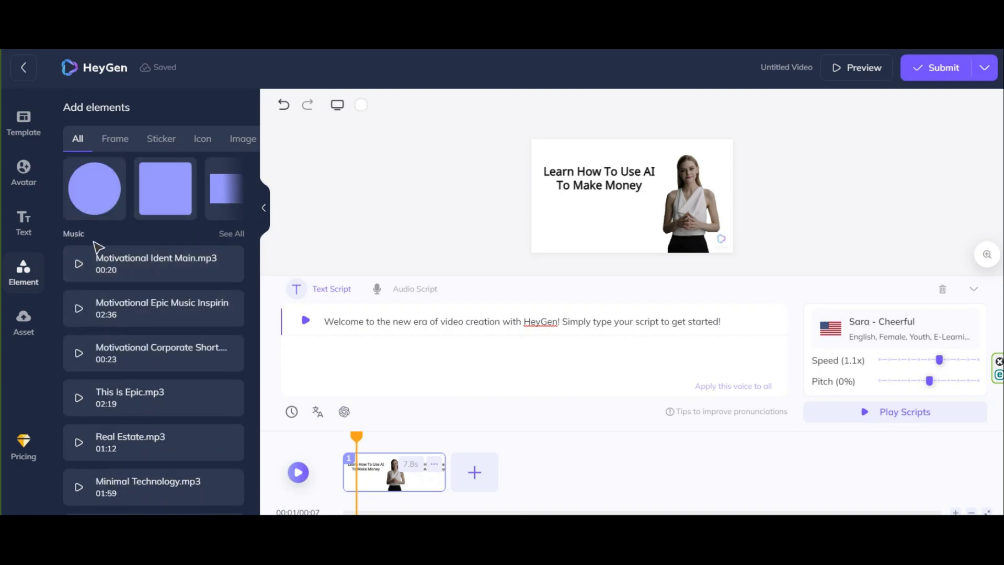
pyautogui.scroll(-5, 157, 265)
pyautogui.scroll(-5, 157, 385)
pyautogui.scroll(10, 156, 385)
pyautogui.scroll(5, 155, 383)
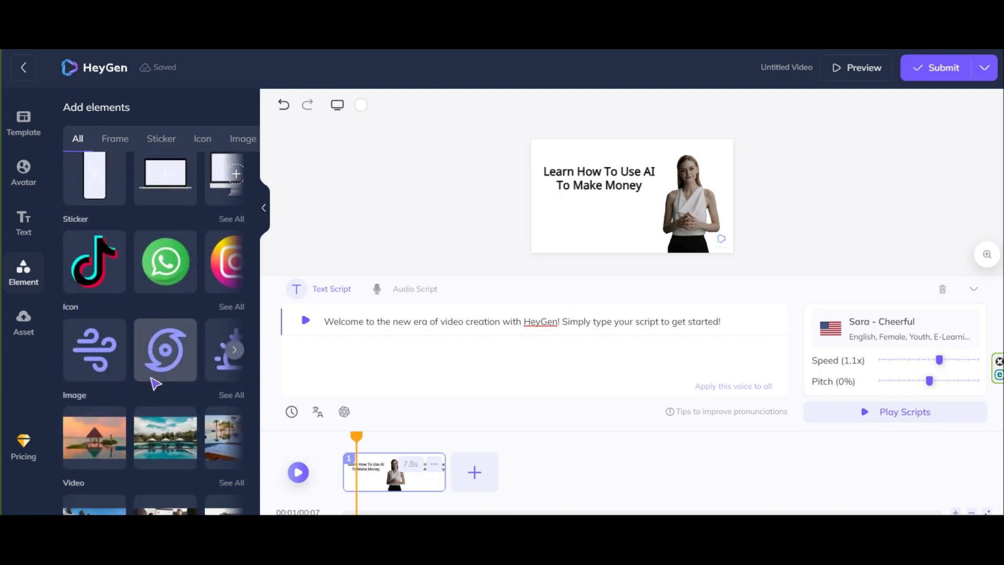
pyautogui.scroll(-3, 156, 384)
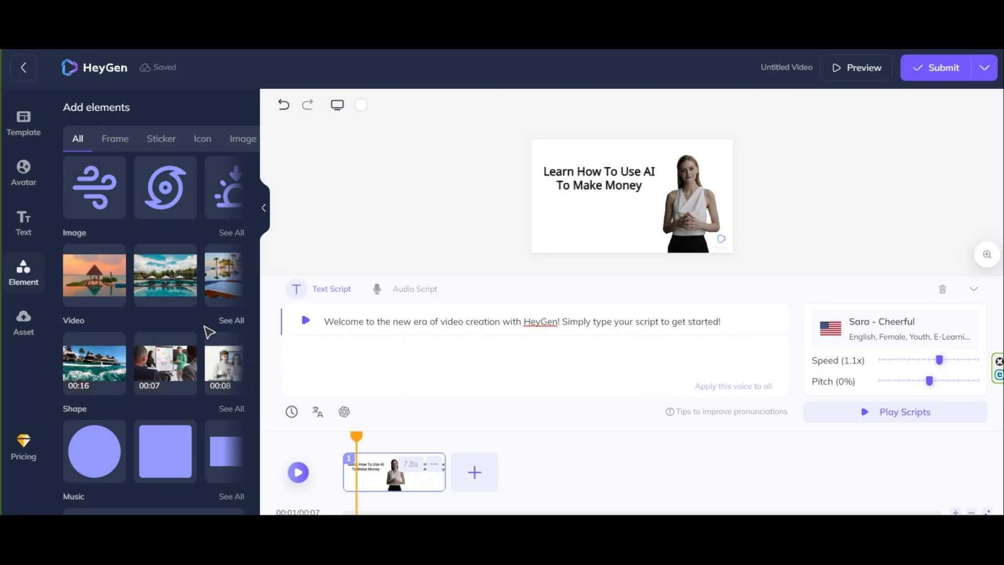
pyautogui.scroll(4, 157, 356)
pyautogui.scroll(-2, 79, 395)
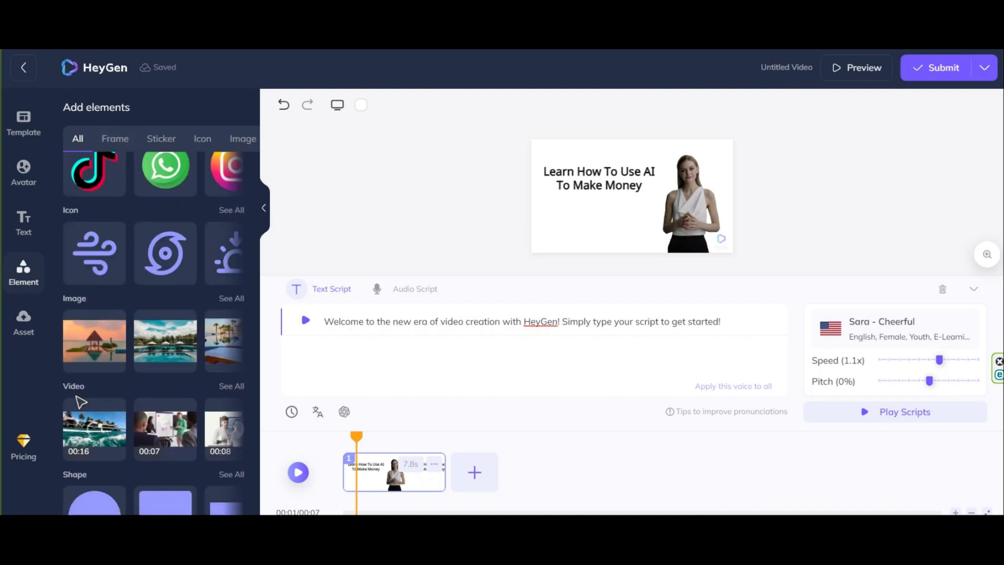
# Search stock videos for 'artificial inteligent' and add the 00:08 robot-hand clip
pyautogui.click(231, 386)
pyautogui.write('artificial inteligent')
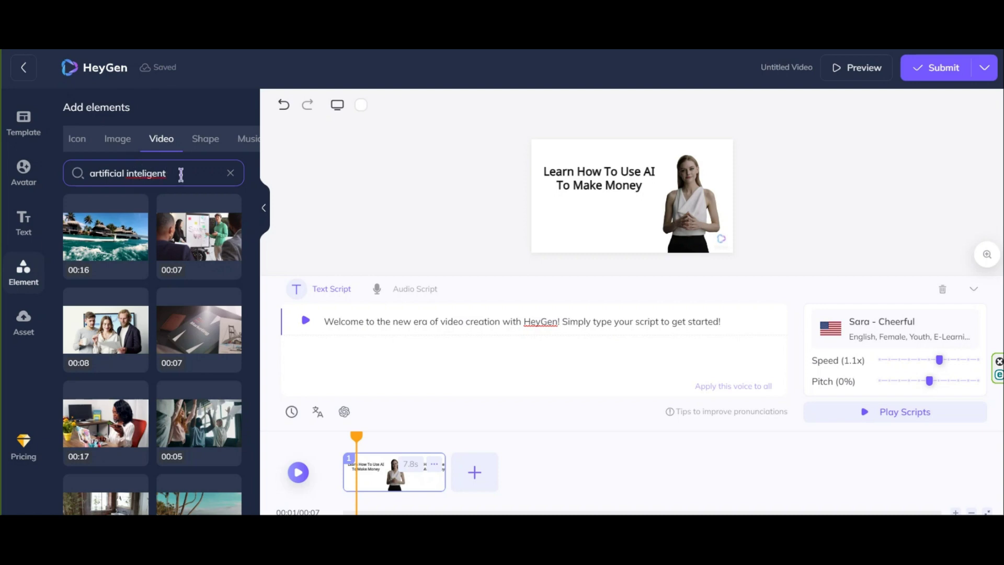
pyautogui.press('Return')
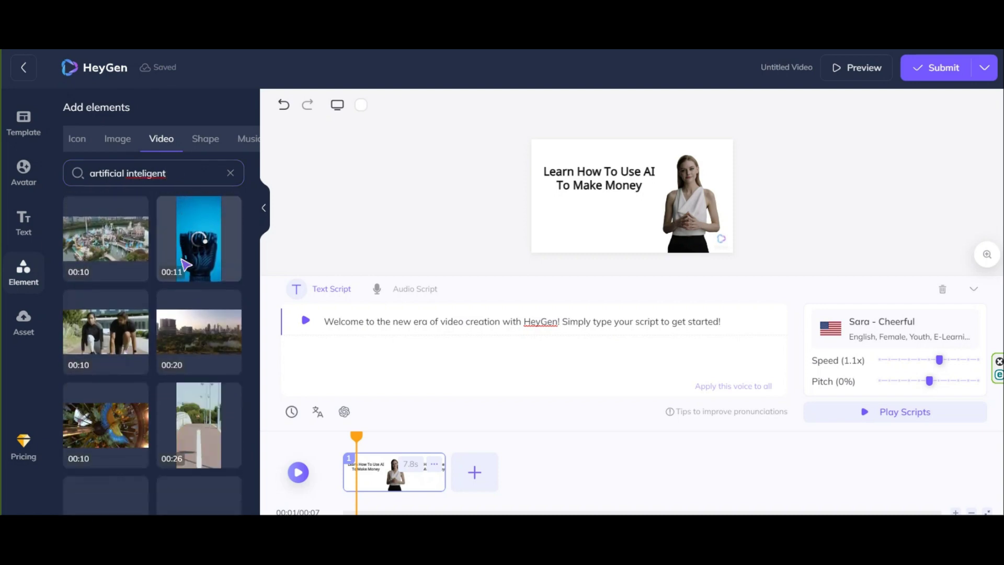
pyautogui.scroll(-2, 185, 264)
pyautogui.scroll(5, 184, 261)
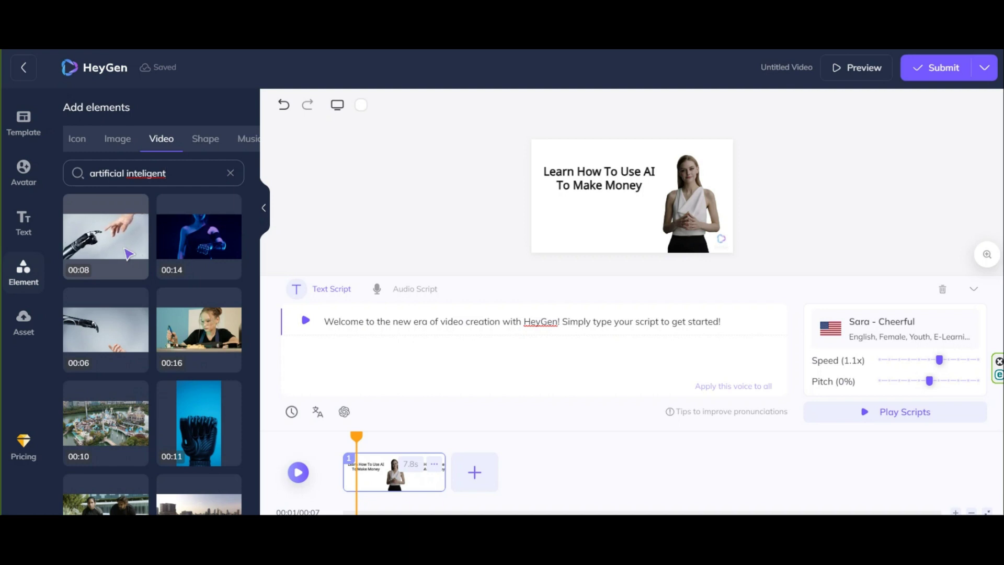
pyautogui.click(120, 250)
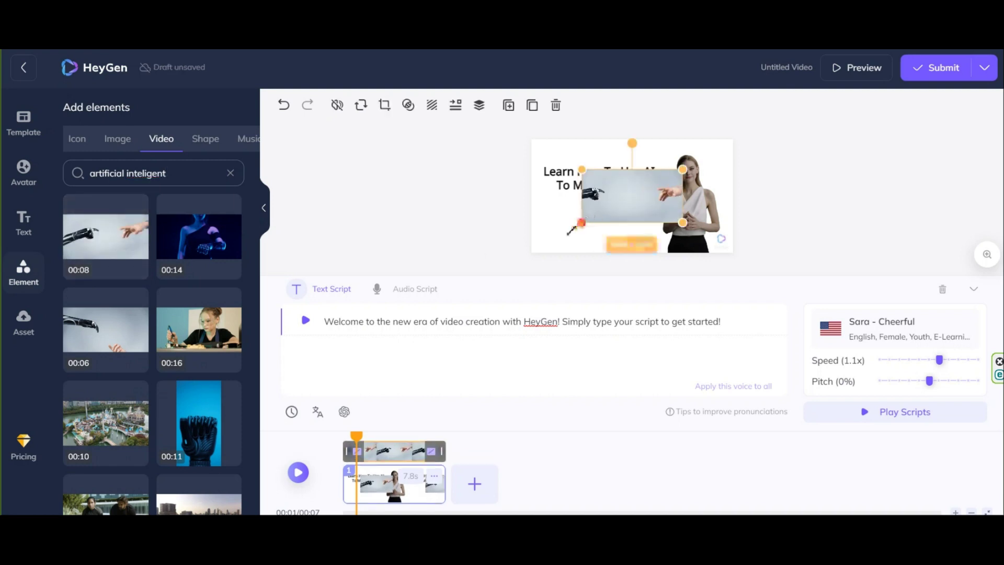
# Stretch the robot-hand clip to cover the whole slide as its background
pyautogui.moveTo(570, 230)
pyautogui.mouseDown()
pyautogui.moveTo(520, 246)
pyautogui.moveTo(611, 211)
pyautogui.mouseUp()
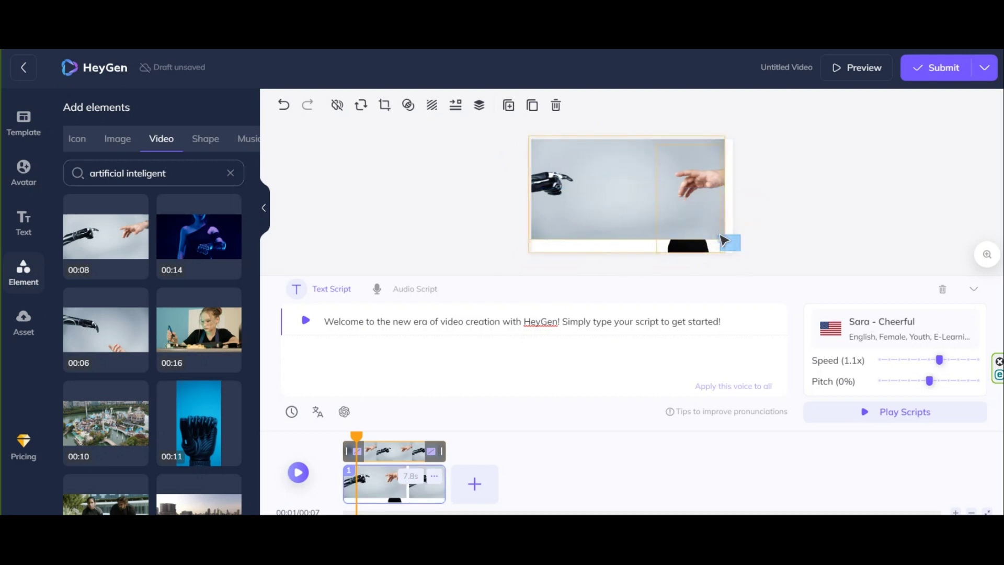
pyautogui.click(718, 238)
pyautogui.moveTo(723, 237); pyautogui.dragTo(747, 254)
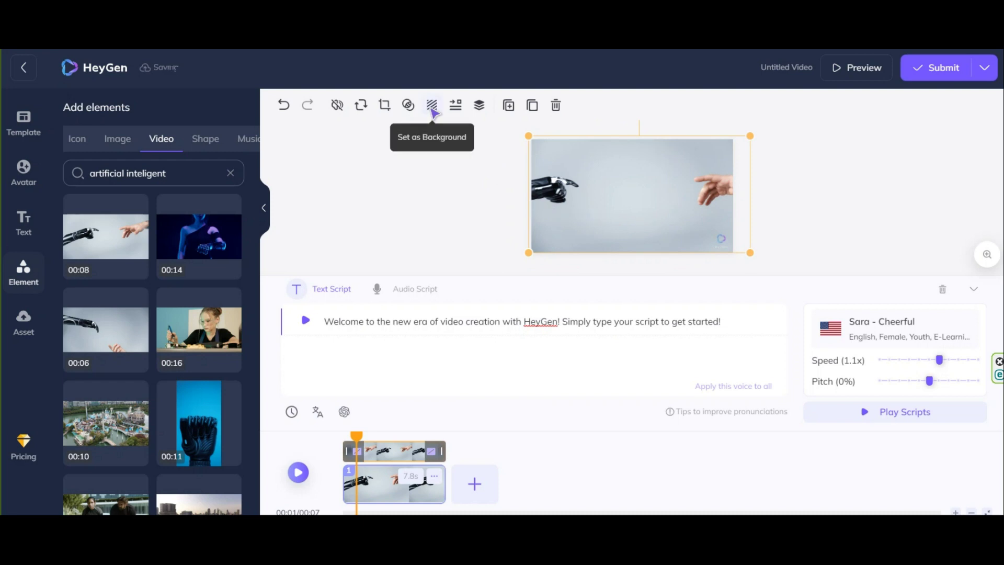
pyautogui.click(433, 108)
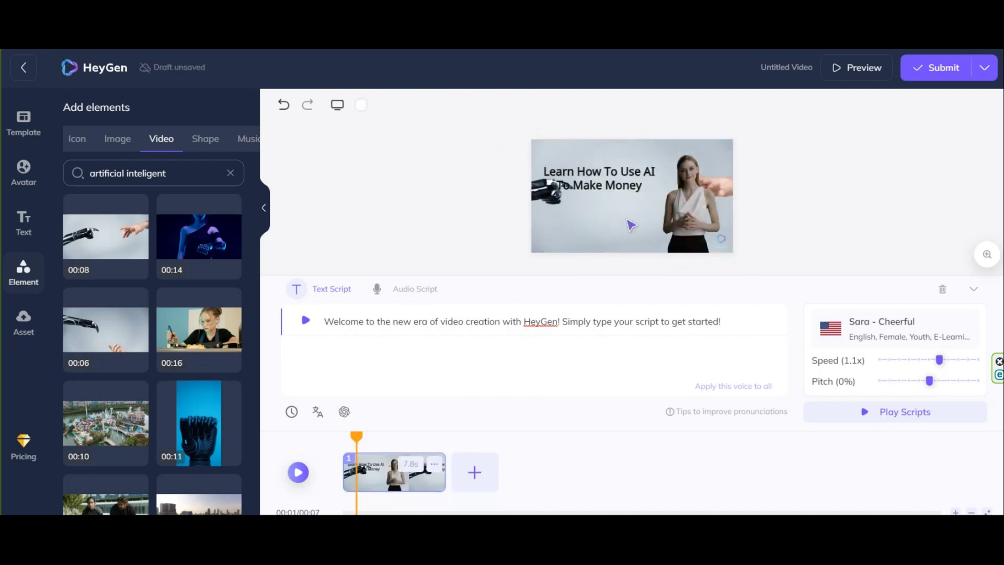
# Shrink the title from 108 to 74, move it to the top-left corner and preview the scene
pyautogui.moveTo(590, 182); pyautogui.dragTo(590, 228)
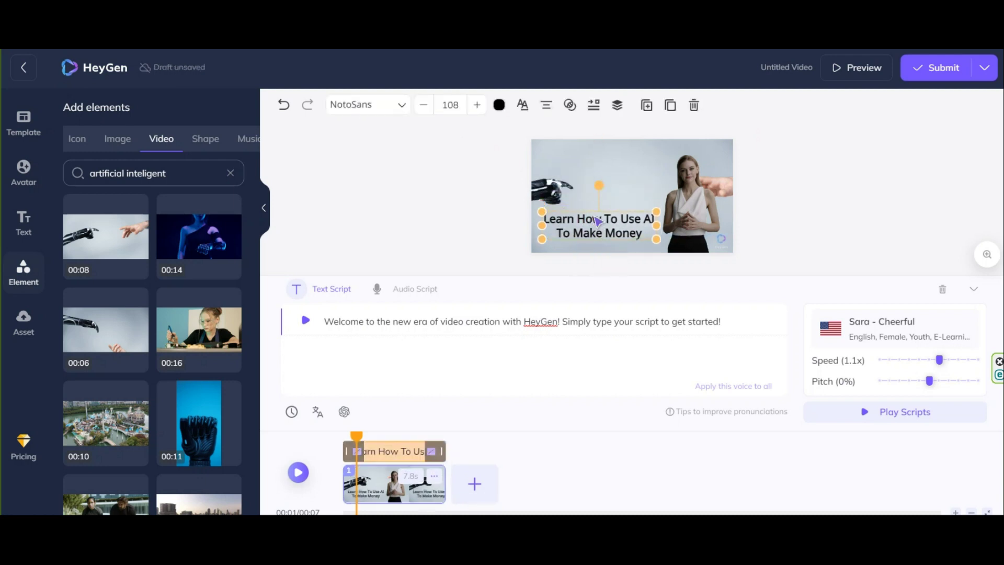
pyautogui.click(582, 162)
pyautogui.press('space')
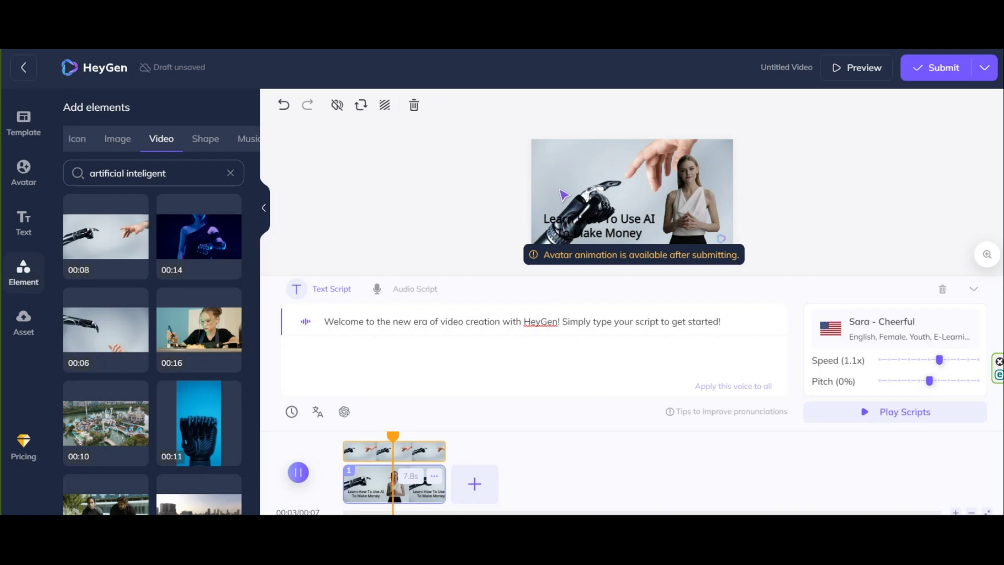
pyautogui.click(599, 232)
pyautogui.moveTo(656, 238)
pyautogui.mouseDown()
pyautogui.moveTo(619, 230)
pyautogui.moveTo(576, 170)
pyautogui.mouseUp()
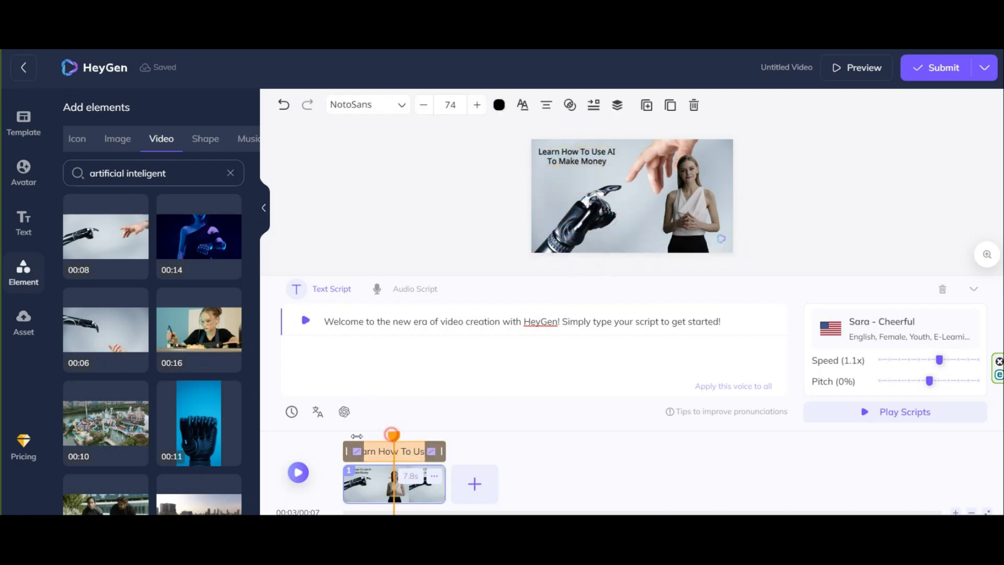
pyautogui.click(299, 473)
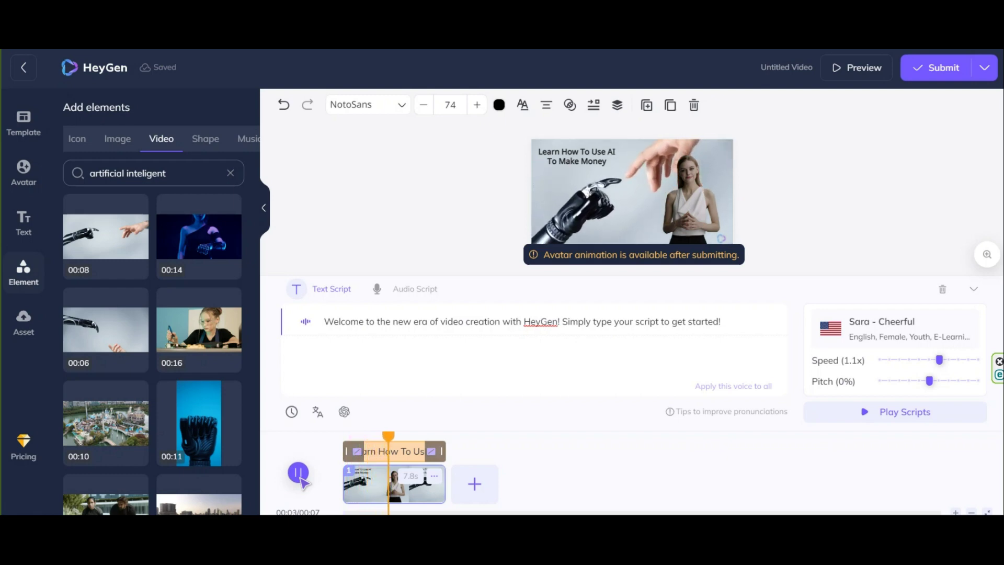
pyautogui.click(299, 473)
pyautogui.click(437, 320)
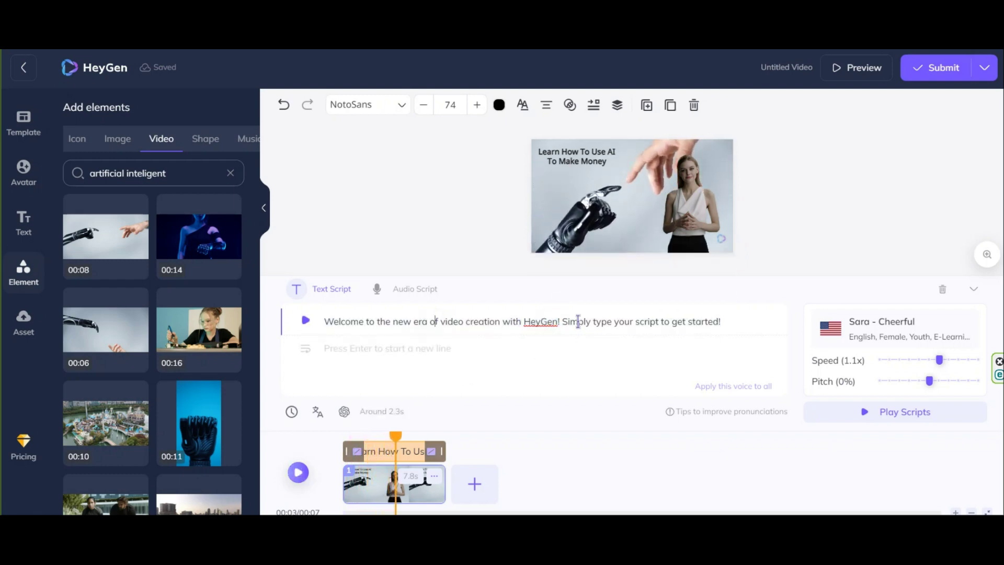
# Replace Monica's script with 'work with Heygen is really easy and amazing! Test it by yourself.' and preview from the start
pyautogui.hotkey('ctrl', 'a')
pyautogui.write('w')
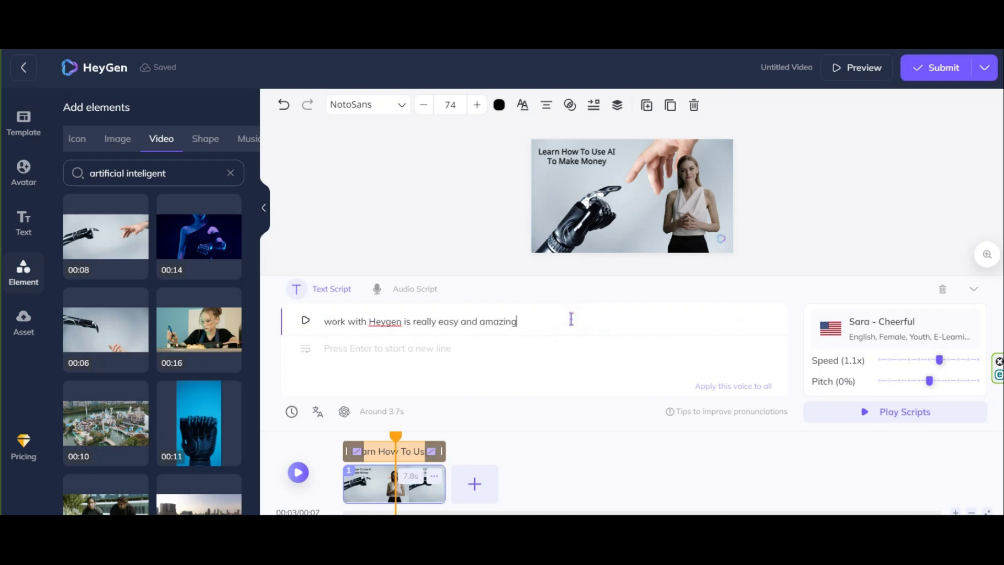
pyautogui.write('urself.')
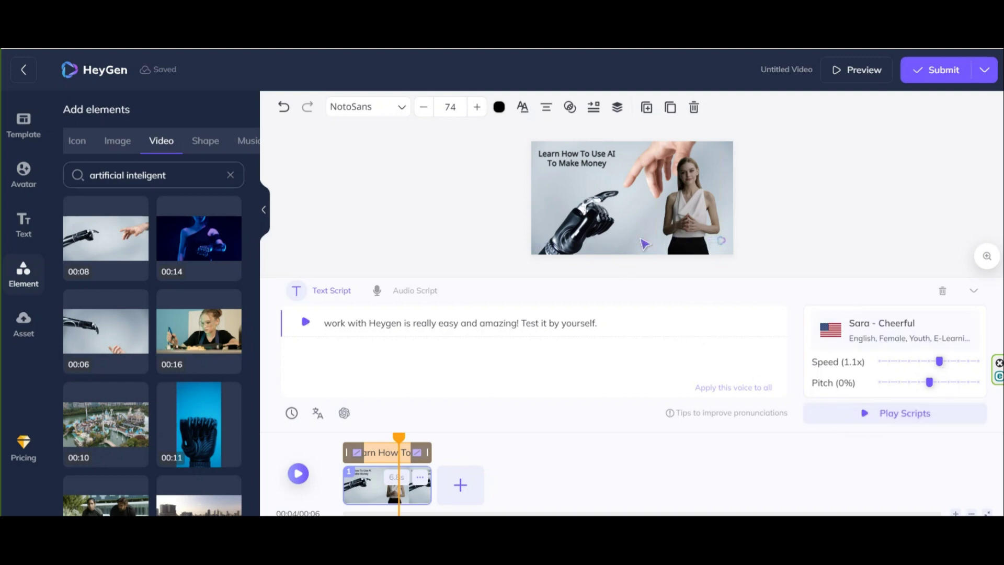
pyautogui.moveTo(400, 436); pyautogui.dragTo(319, 445)
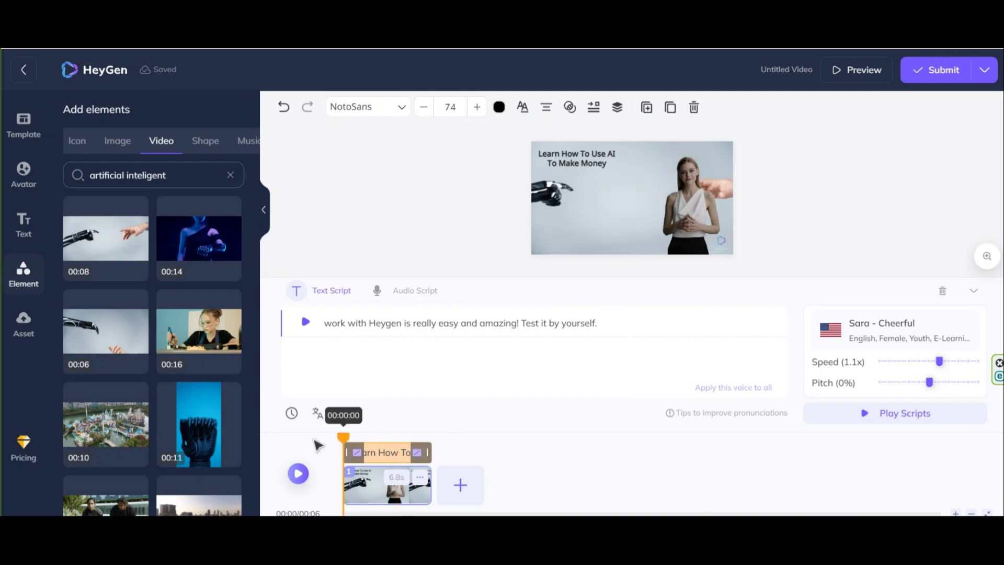
pyautogui.click(297, 476)
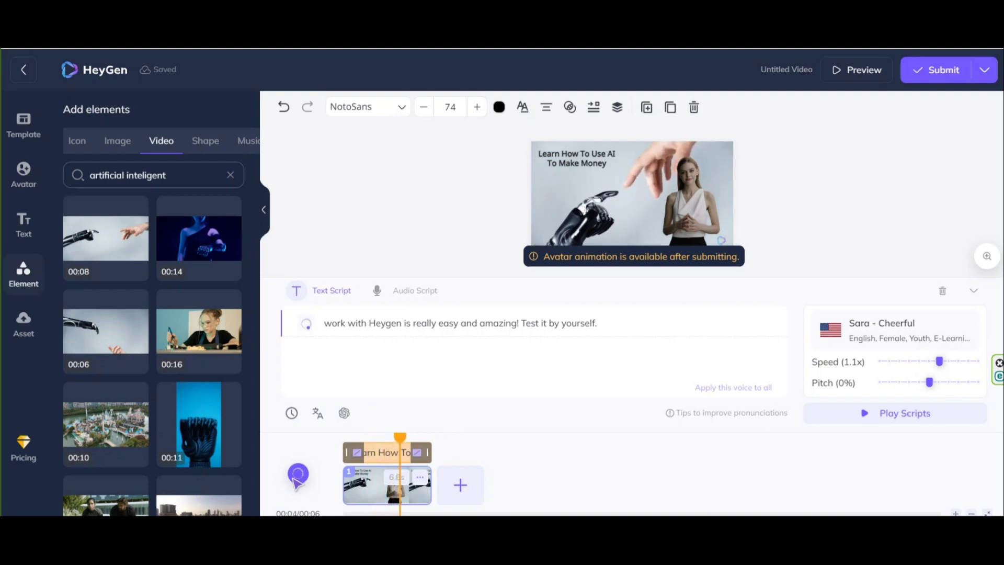
pyautogui.click(297, 475)
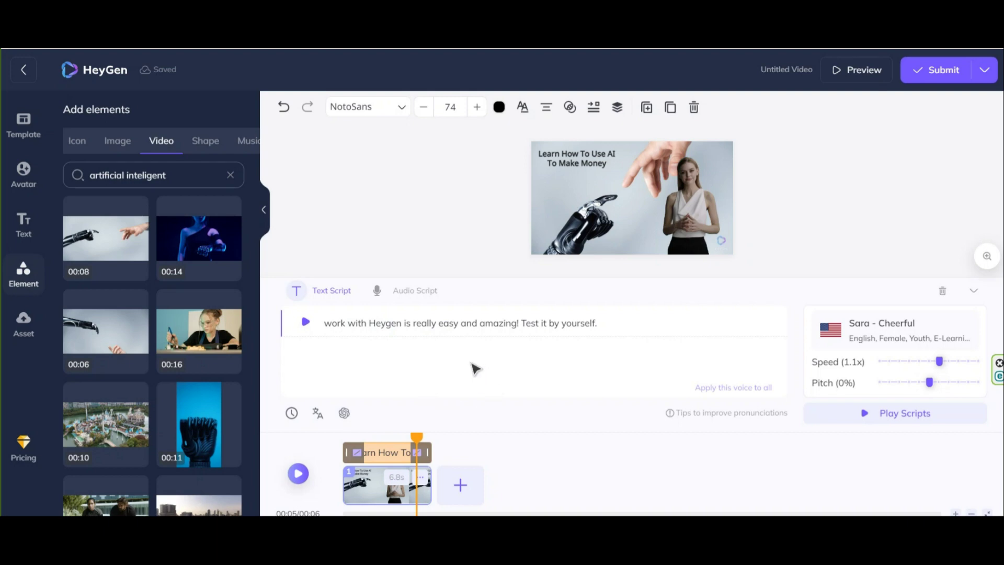
pyautogui.click(206, 141)
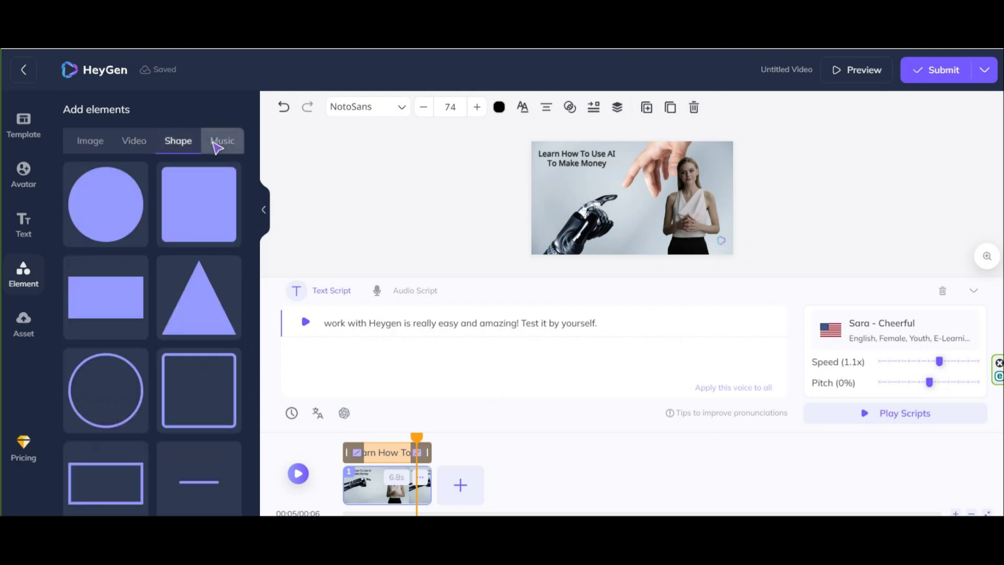
# Browse the Music, Image and All element tabs, then add a blank 10-second second scene
pyautogui.click(218, 142)
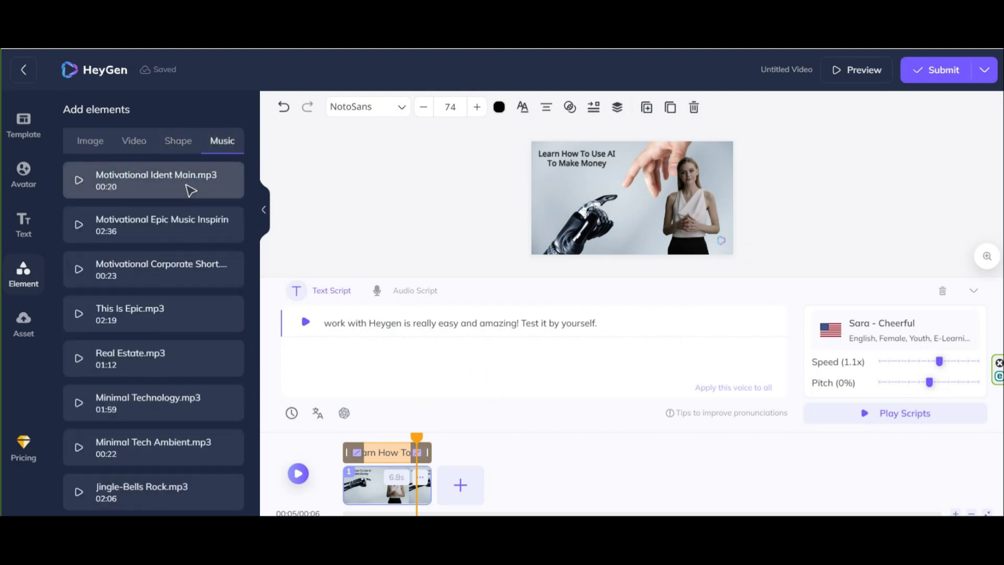
pyautogui.click(90, 145)
pyautogui.click(88, 146)
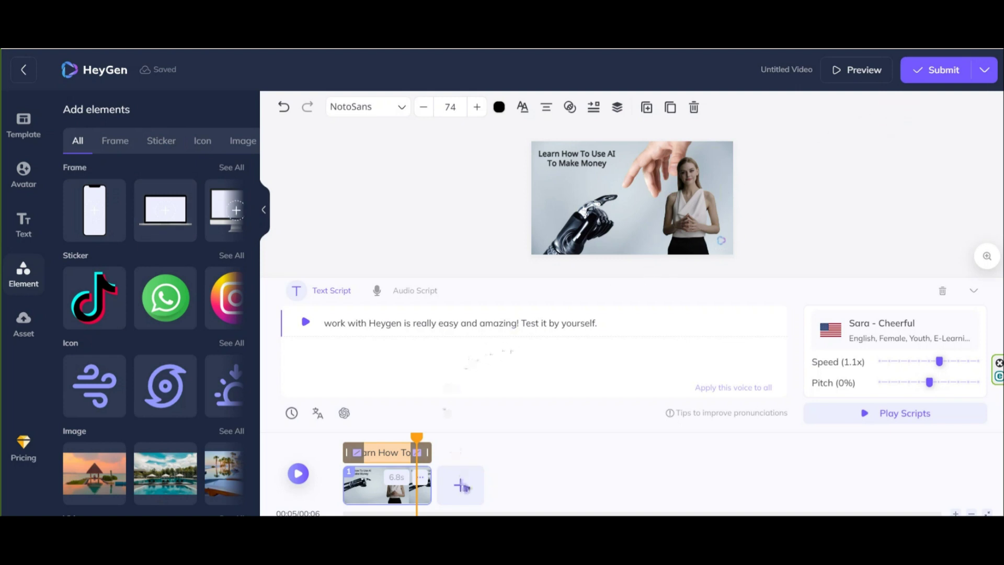
pyautogui.click(461, 489)
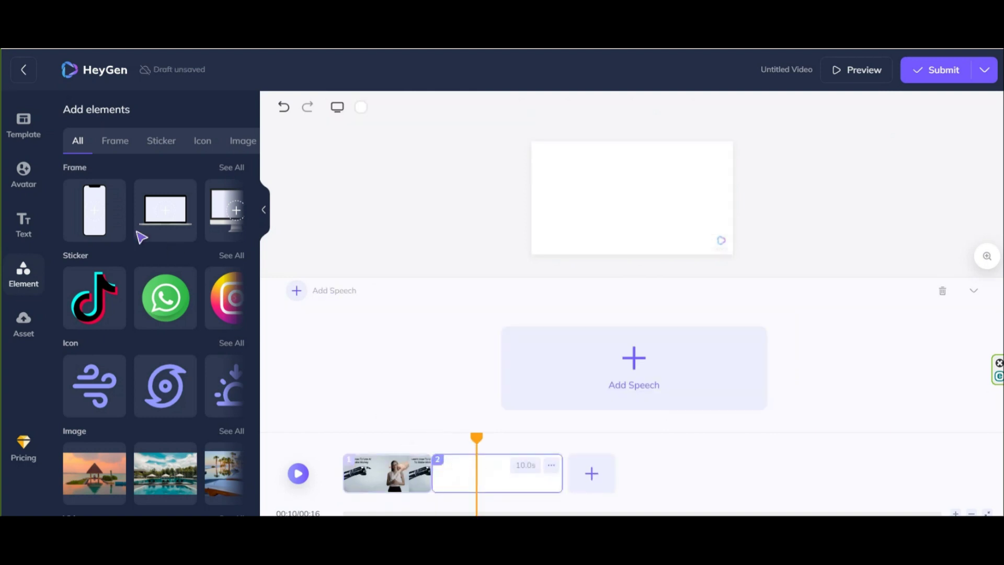
# Place the female avatar Monica from the full avatar library onto scene two
pyautogui.click(35, 179)
pyautogui.scroll(-1, 157, 340)
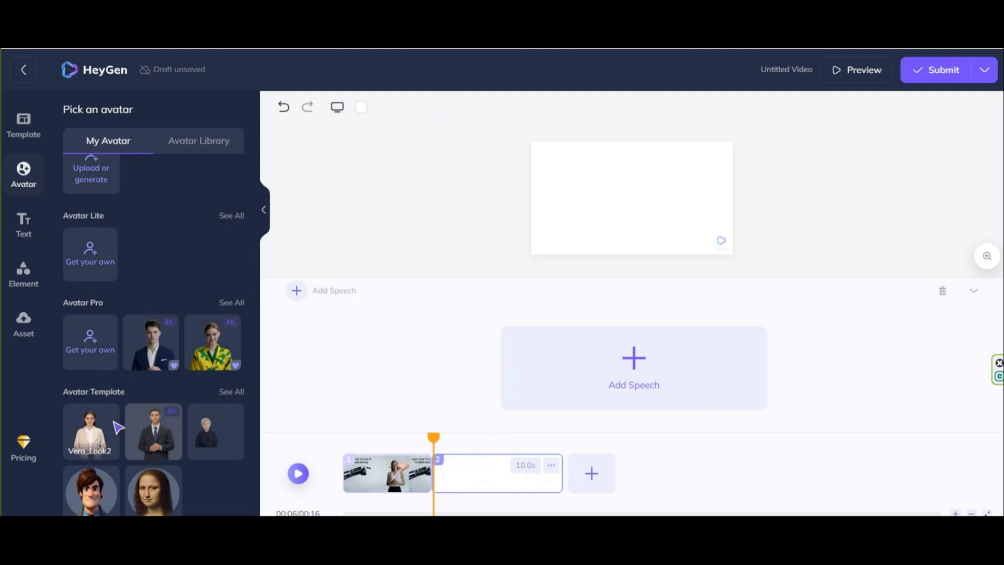
pyautogui.click(231, 392)
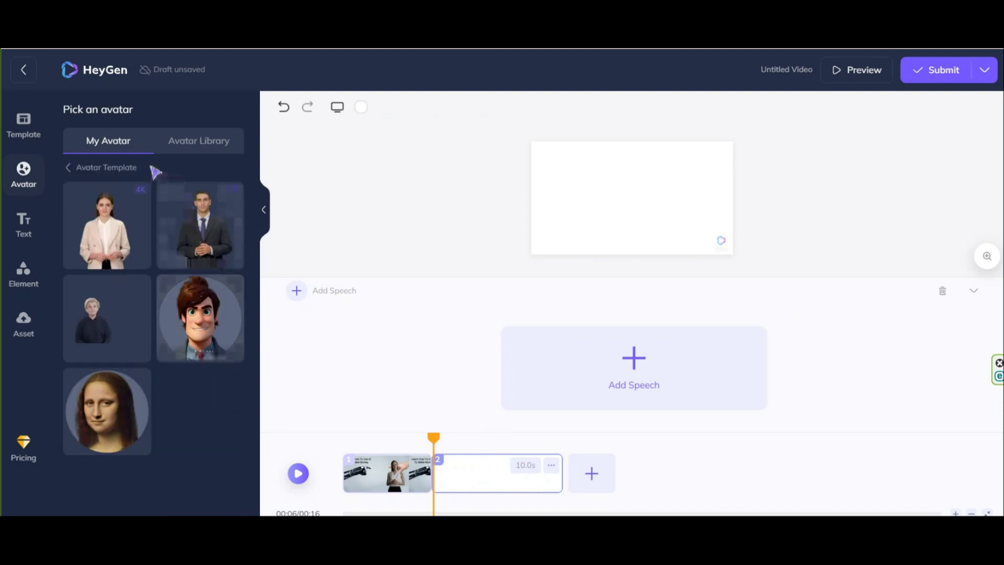
pyautogui.click(196, 146)
pyautogui.scroll(-1, 170, 322)
pyautogui.scroll(-3, 170, 322)
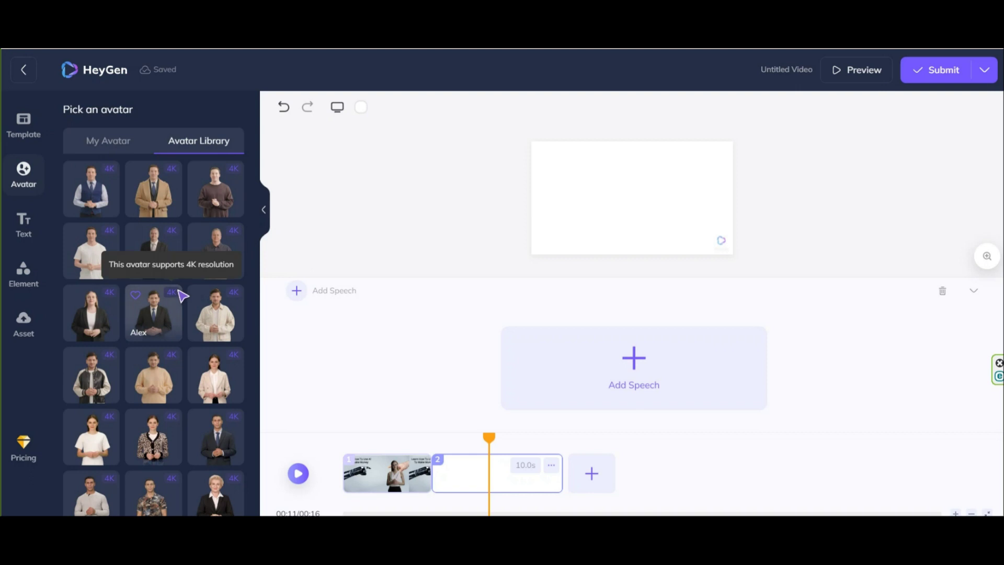
pyautogui.scroll(-2, 179, 291)
pyautogui.scroll(-2, 183, 308)
pyautogui.scroll(-2, 186, 316)
pyautogui.scroll(-2, 186, 319)
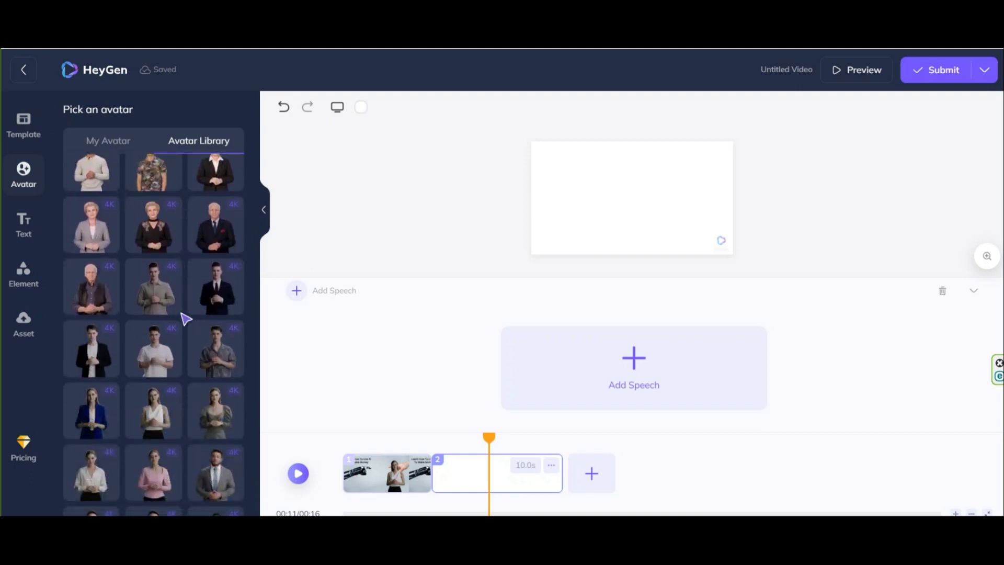
pyautogui.scroll(-2, 186, 319)
pyautogui.scroll(-2, 186, 319)
pyautogui.scroll(-2, 187, 319)
pyautogui.scroll(-2, 186, 319)
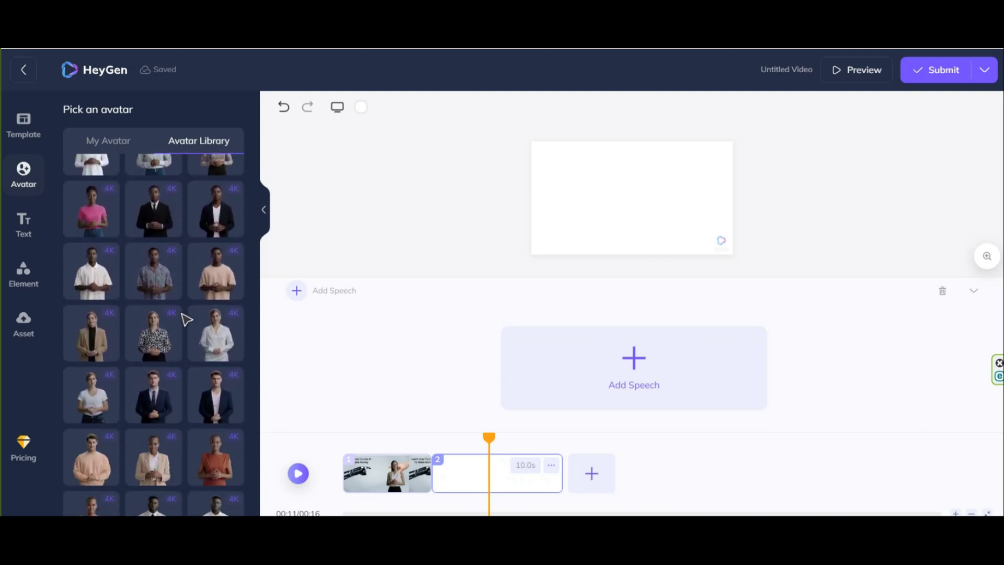
pyautogui.scroll(-2, 187, 319)
pyautogui.scroll(-2, 187, 319)
pyautogui.scroll(-2, 186, 319)
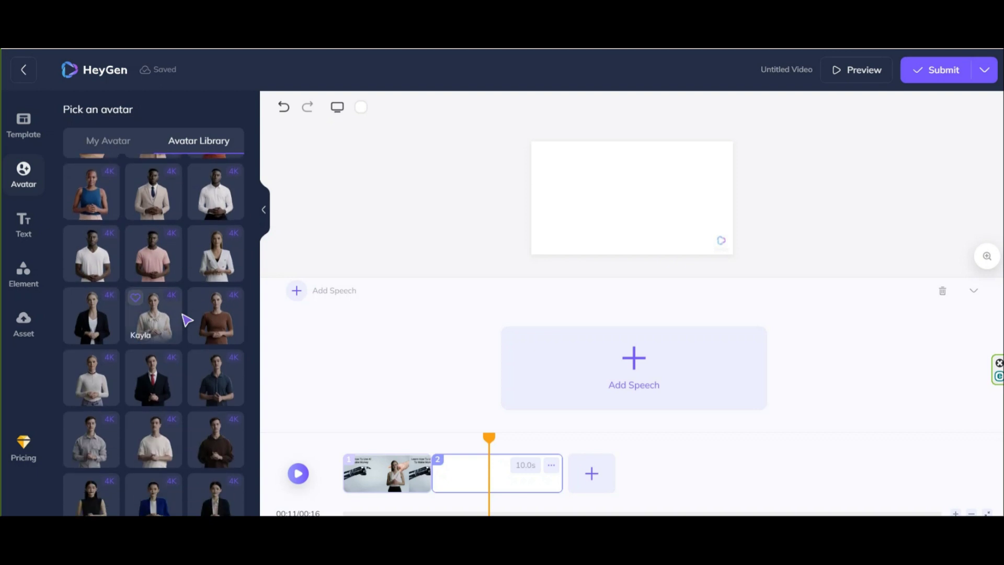
pyautogui.scroll(-2, 187, 319)
pyautogui.scroll(-1, 187, 320)
pyautogui.scroll(-2, 184, 316)
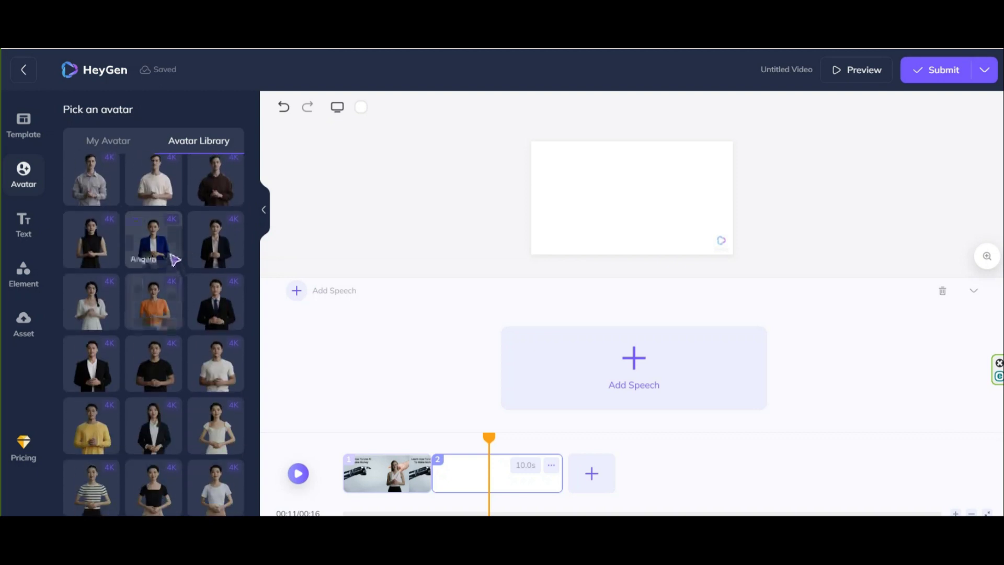
pyautogui.click(100, 243)
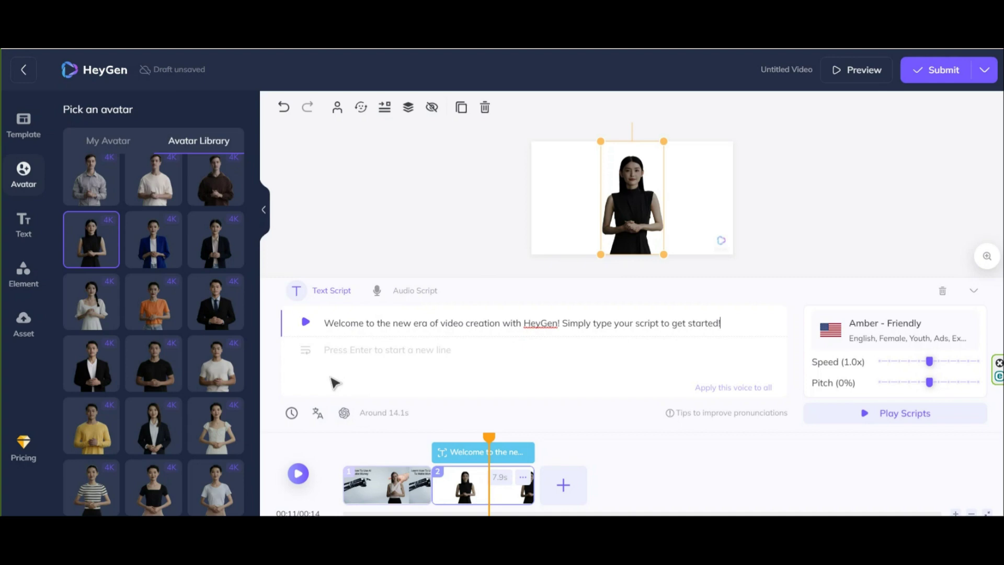
# Set a tropical beach stock photo as the background, then open translation for Monica's script
pyautogui.click(24, 272)
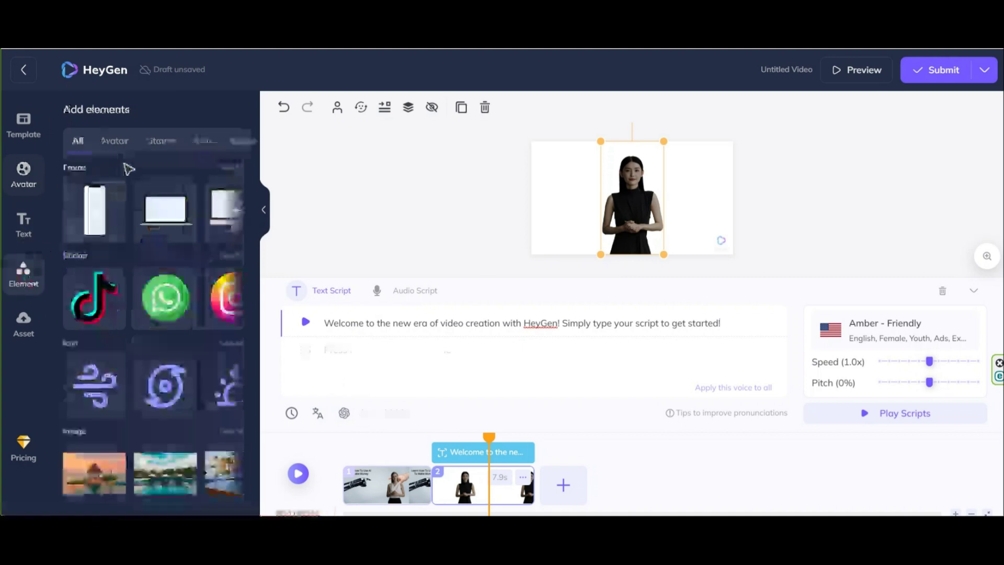
pyautogui.click(238, 149)
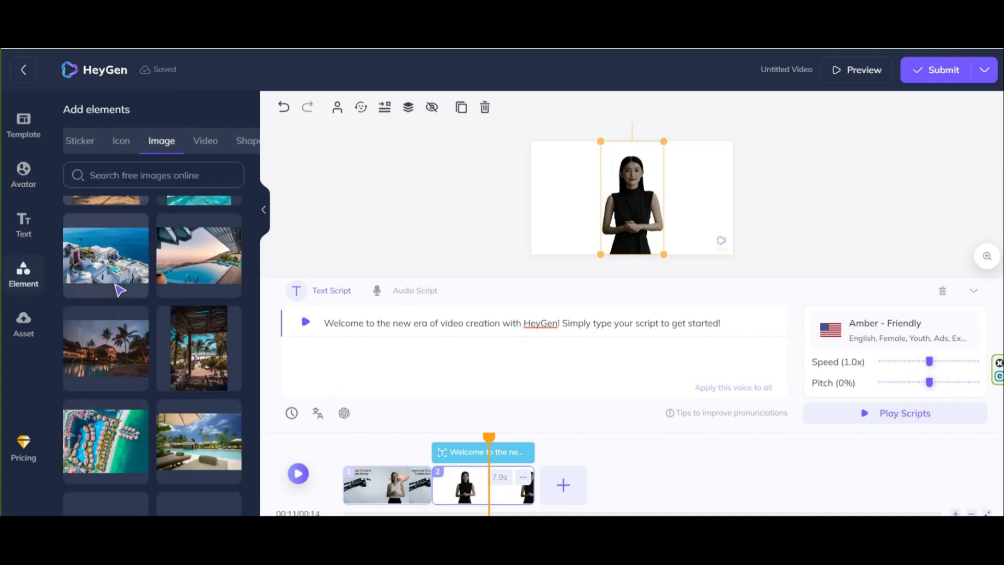
pyautogui.click(106, 338)
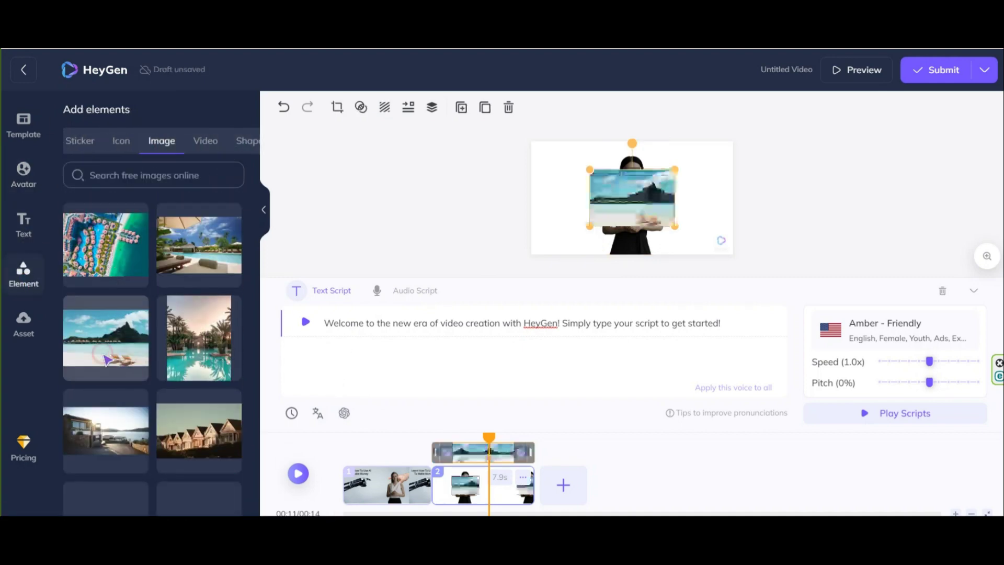
pyautogui.click(384, 107)
pyautogui.click(601, 212)
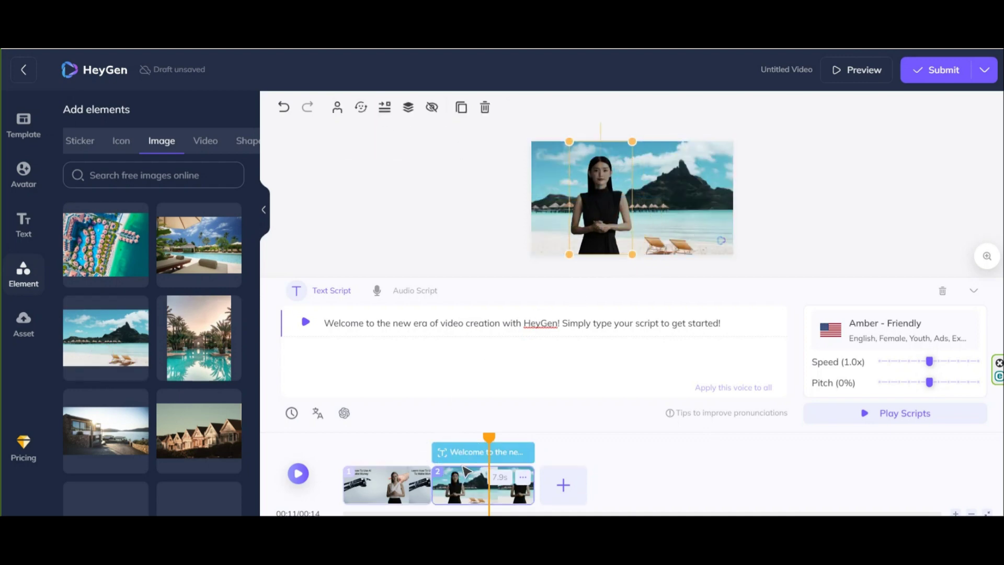
pyautogui.click(317, 414)
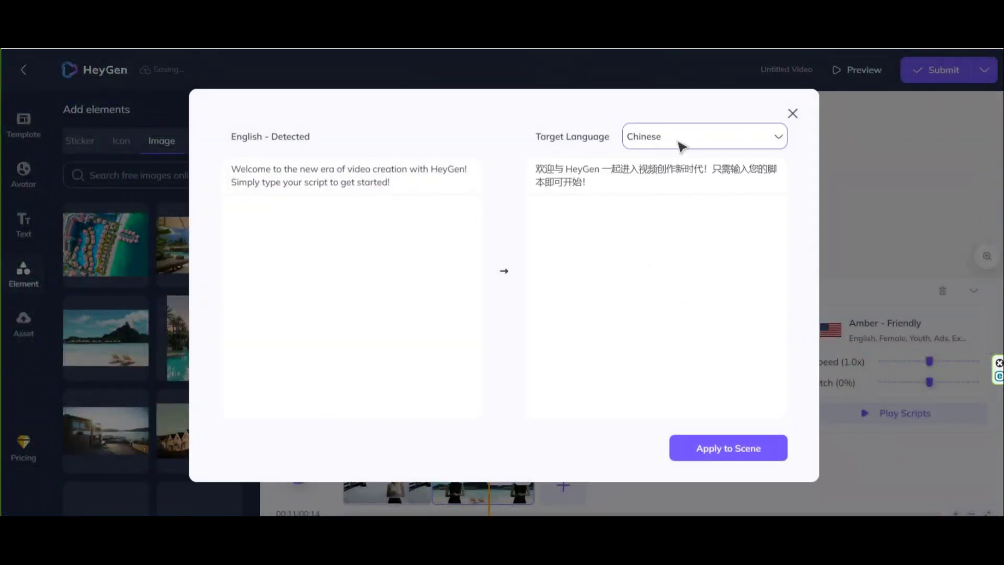
# Translate scene two's welcome script into Chinese and apply it
pyautogui.click(677, 139)
pyautogui.click(662, 270)
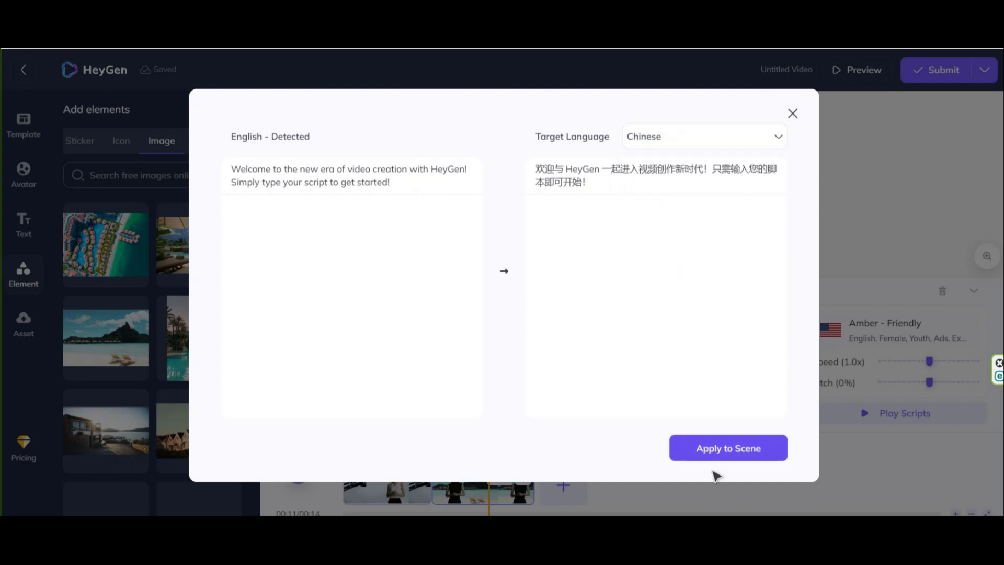
pyautogui.click(722, 450)
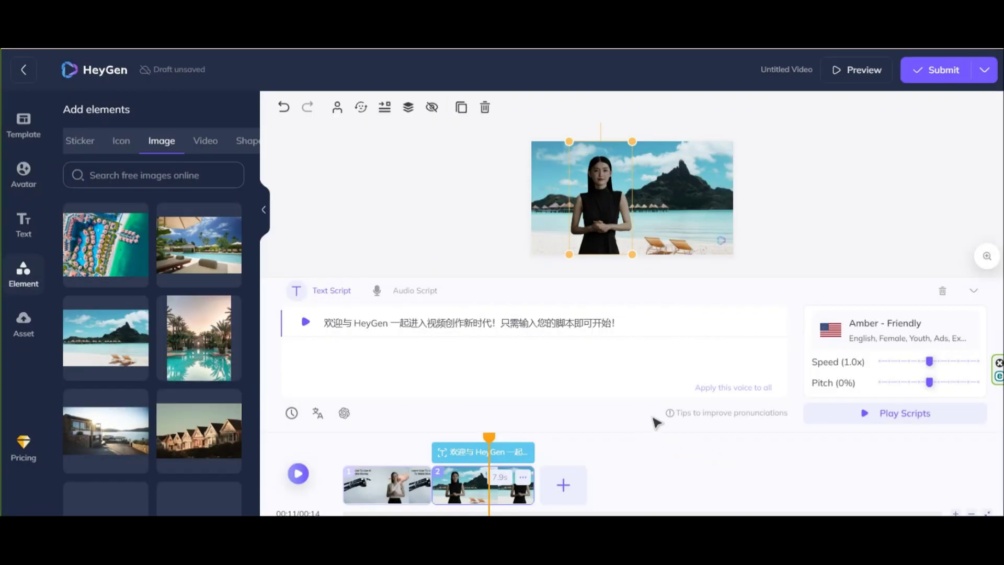
# Switch the narrator voice to the Chinese female voice Xiaoxin - Professional
pyautogui.click(865, 344)
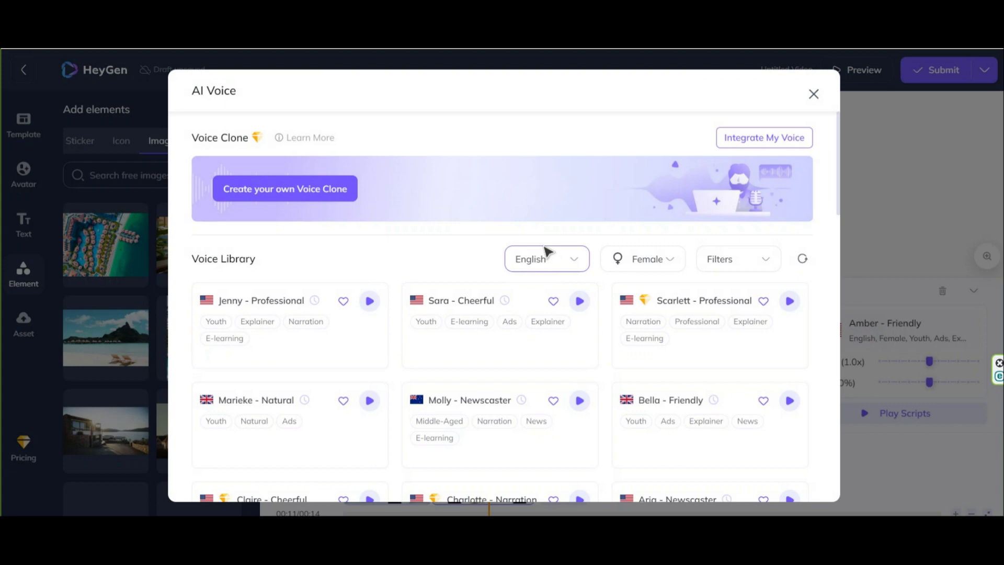
pyautogui.click(545, 254)
pyautogui.click(539, 391)
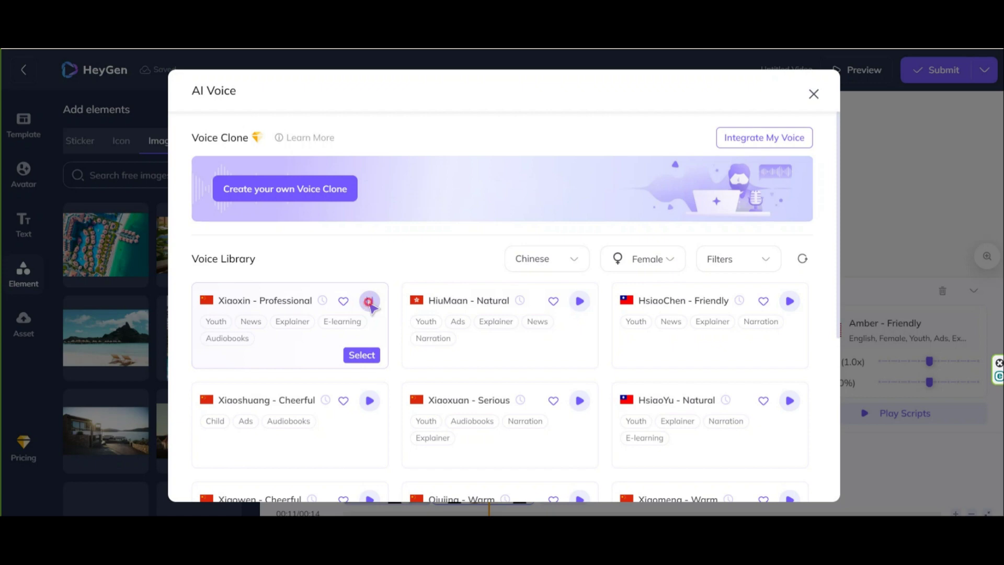
pyautogui.click(363, 356)
# Add a third scene featuring a suited male Avatar Pro presenter
pyautogui.click(563, 485)
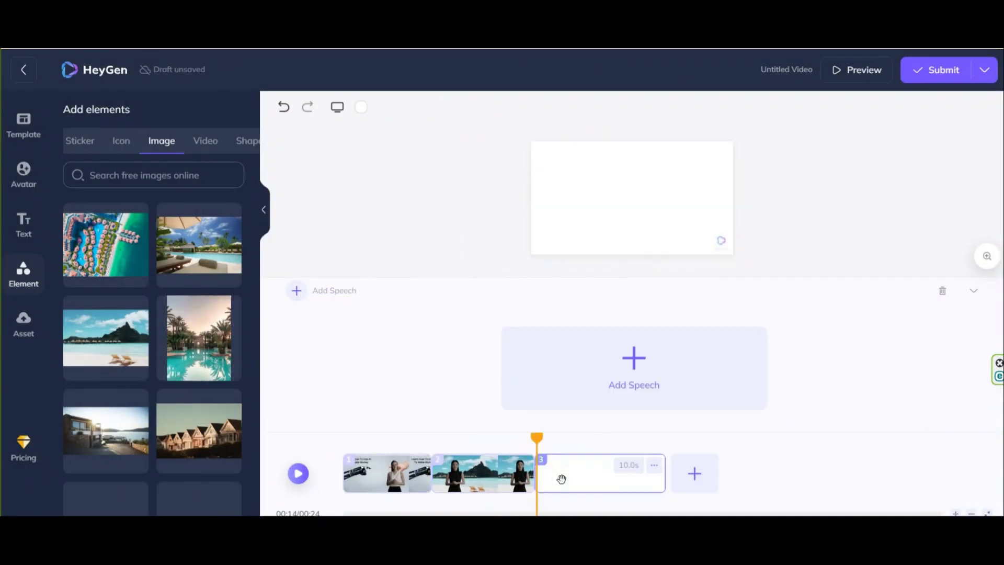
pyautogui.click(23, 172)
pyautogui.scroll(-3, 233, 222)
pyautogui.click(231, 216)
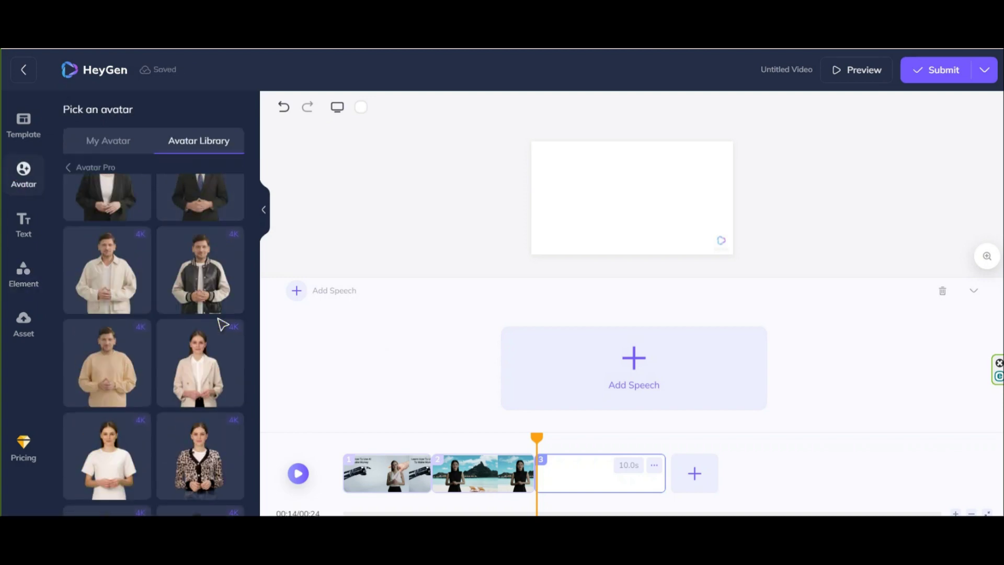
pyautogui.scroll(-3, 221, 325)
pyautogui.scroll(-3, 222, 325)
pyautogui.scroll(-3, 146, 348)
pyautogui.scroll(-3, 135, 361)
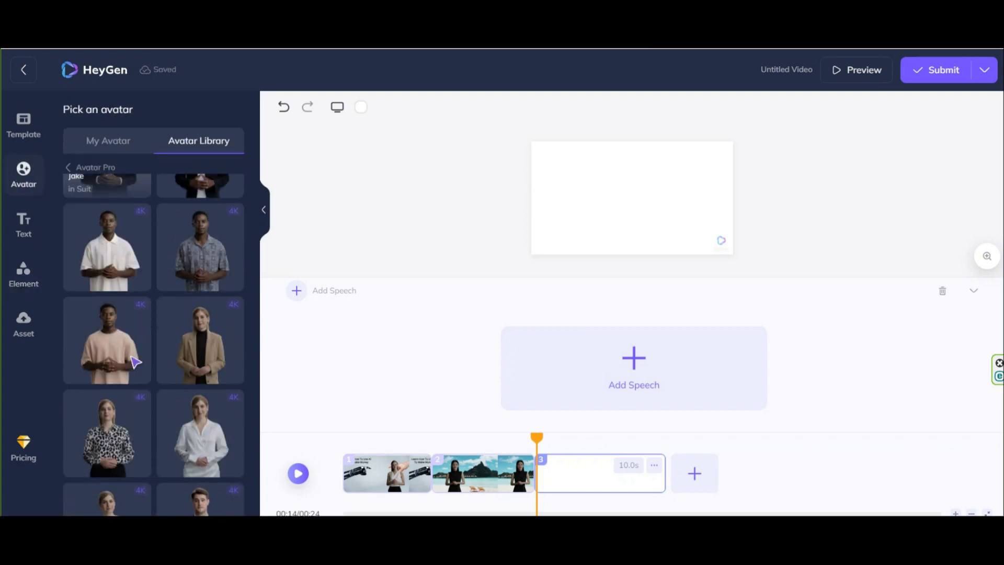
pyautogui.scroll(-3, 135, 361)
pyautogui.scroll(-3, 157, 345)
pyautogui.click(128, 260)
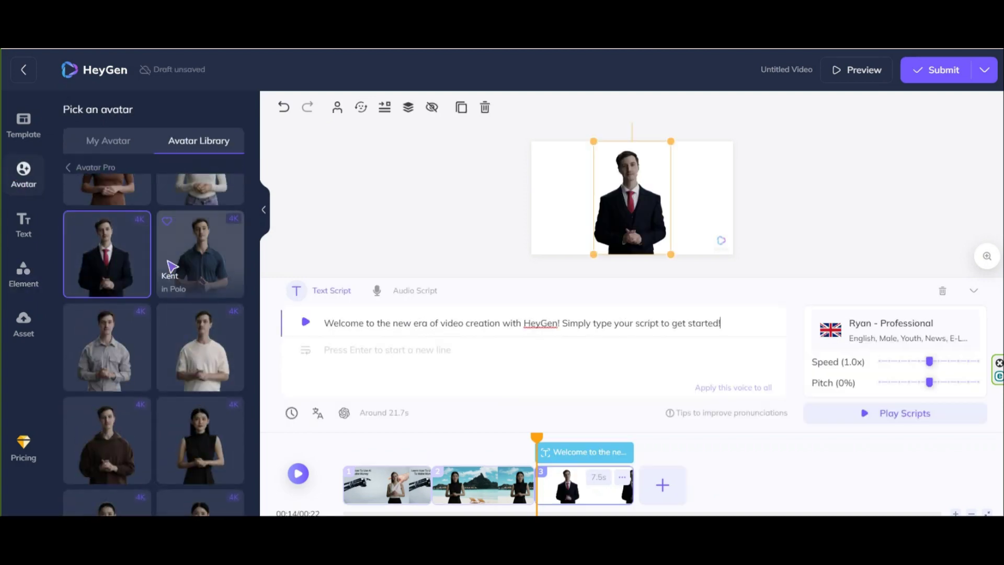
# Replace the default script with the pasted line and apply its French translation
pyautogui.tripleClick(466, 324)
pyautogui.write('work with Heygen is really easy and amazing! Test it by yourself.')
pyautogui.click(318, 413)
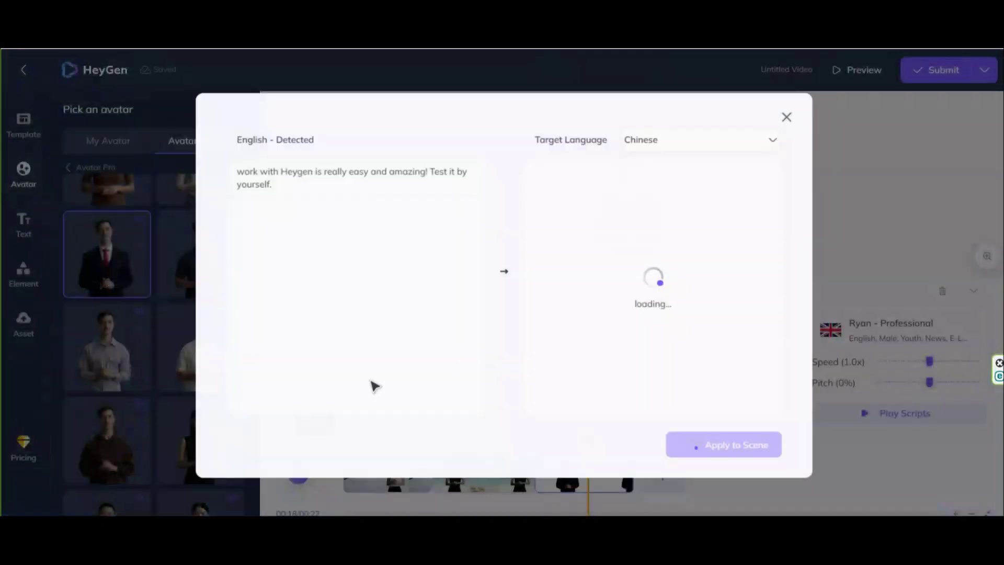
pyautogui.click(704, 136)
pyautogui.scroll(-3, 711, 246)
pyautogui.scroll(-3, 712, 262)
pyautogui.click(696, 218)
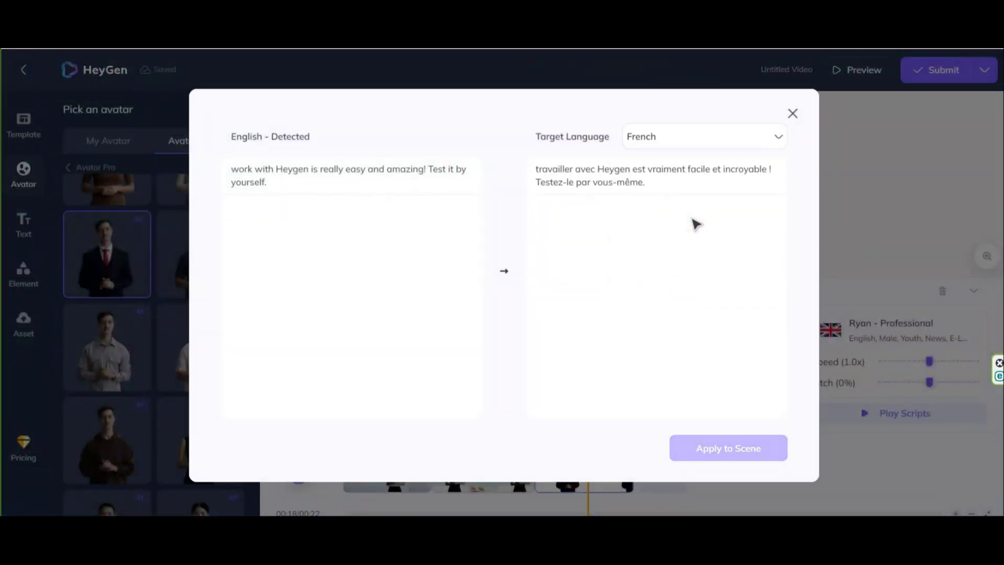
pyautogui.click(742, 458)
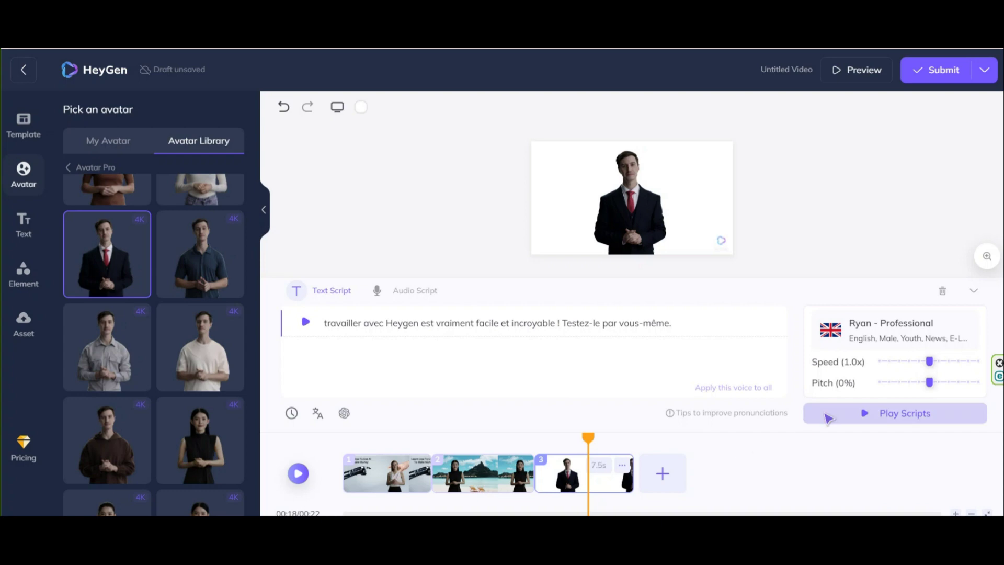
# Set scene three's voice to the French voice Alain - Professional
pyautogui.click(894, 332)
pyautogui.click(546, 259)
pyautogui.scroll(-2, 547, 398)
pyautogui.click(544, 410)
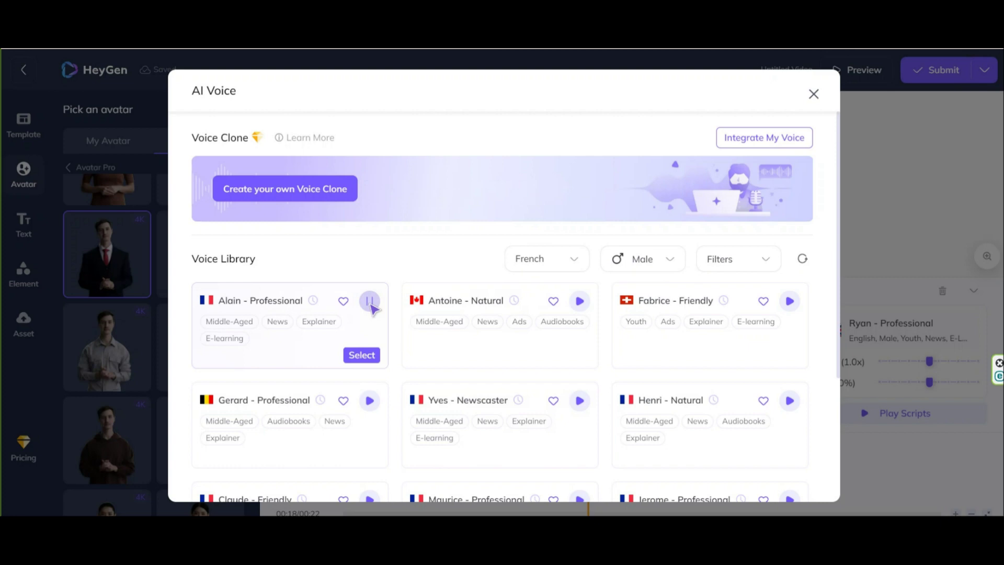
pyautogui.click(361, 356)
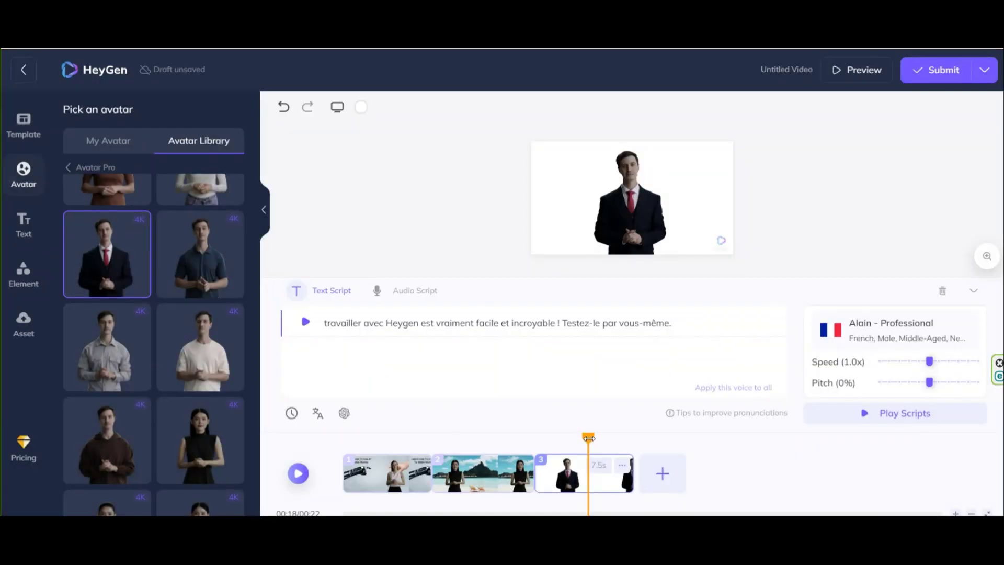
# Make a 00:09 laptop-work stock clip scene three's partly transparent background
pyautogui.click(23, 269)
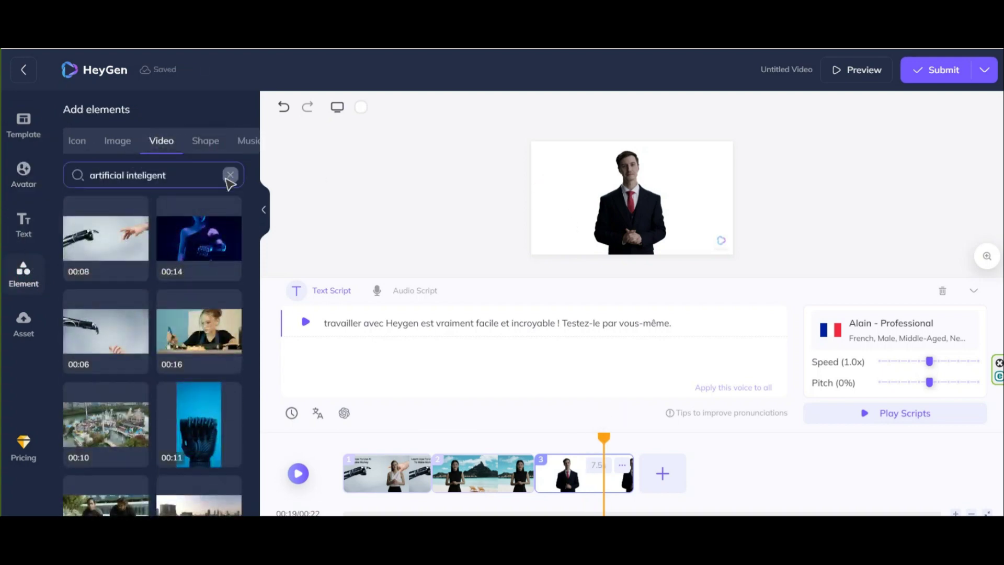
pyautogui.tripleClick(167, 172)
pyautogui.write('work with lap')
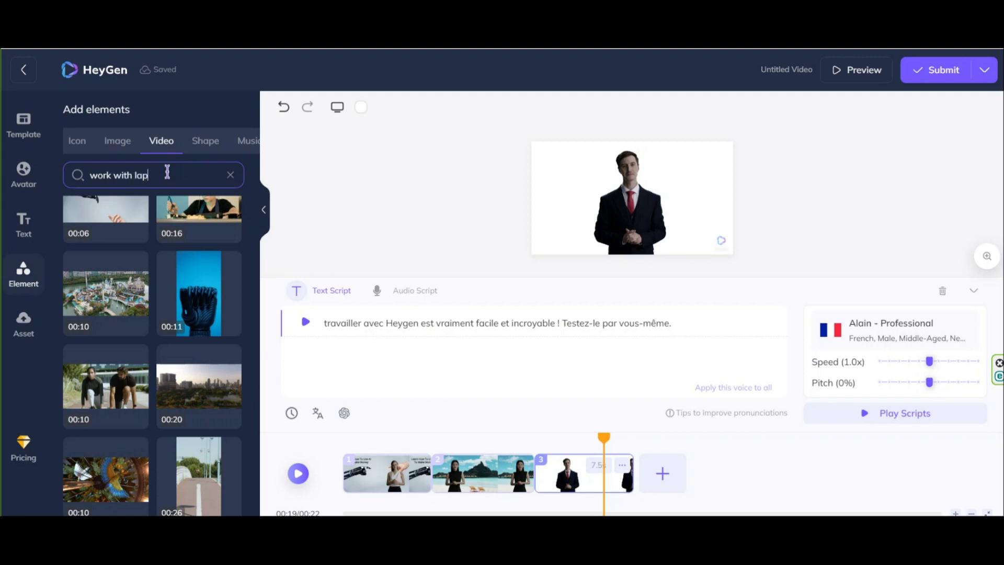
pyautogui.write('top')
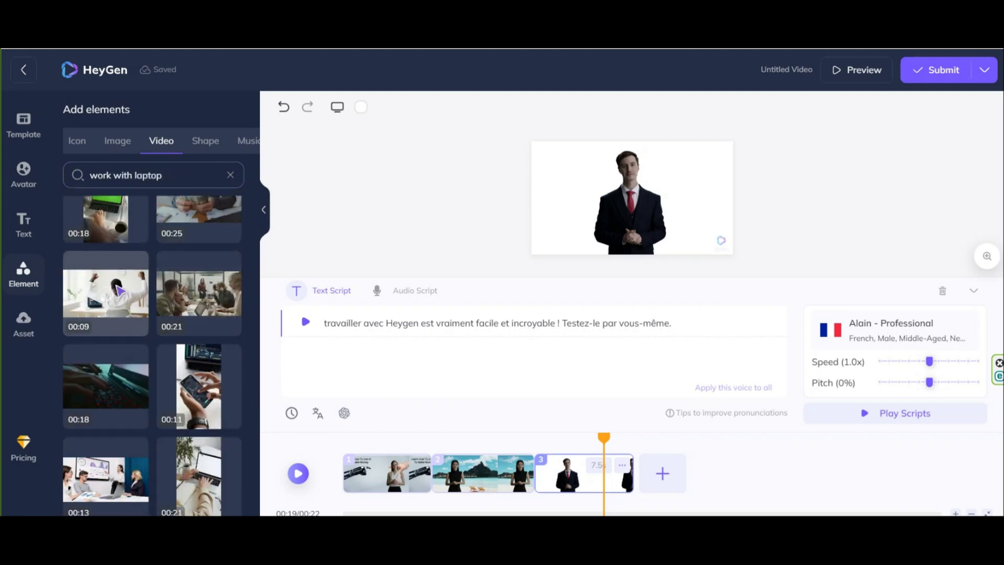
pyautogui.click(119, 291)
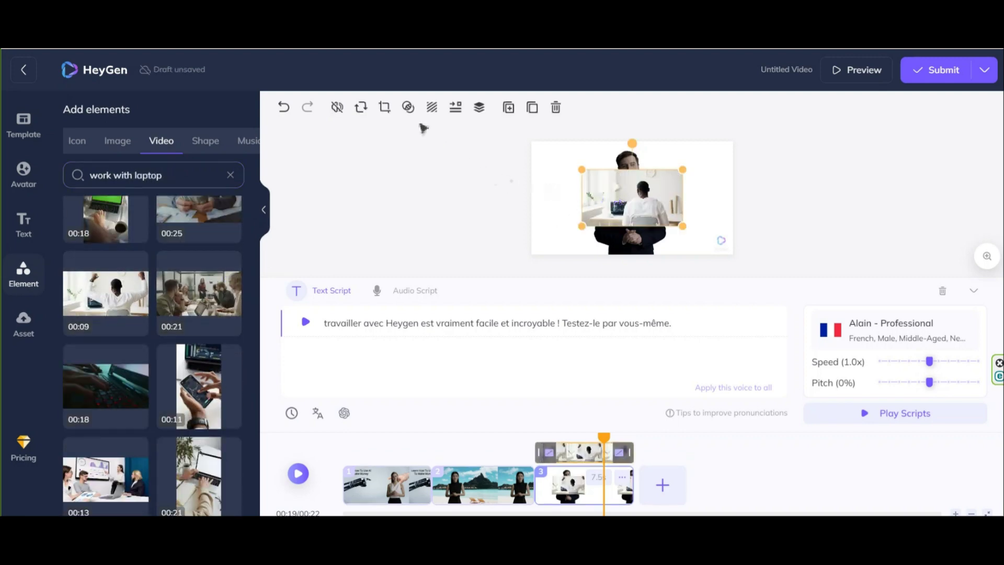
pyautogui.click(408, 107)
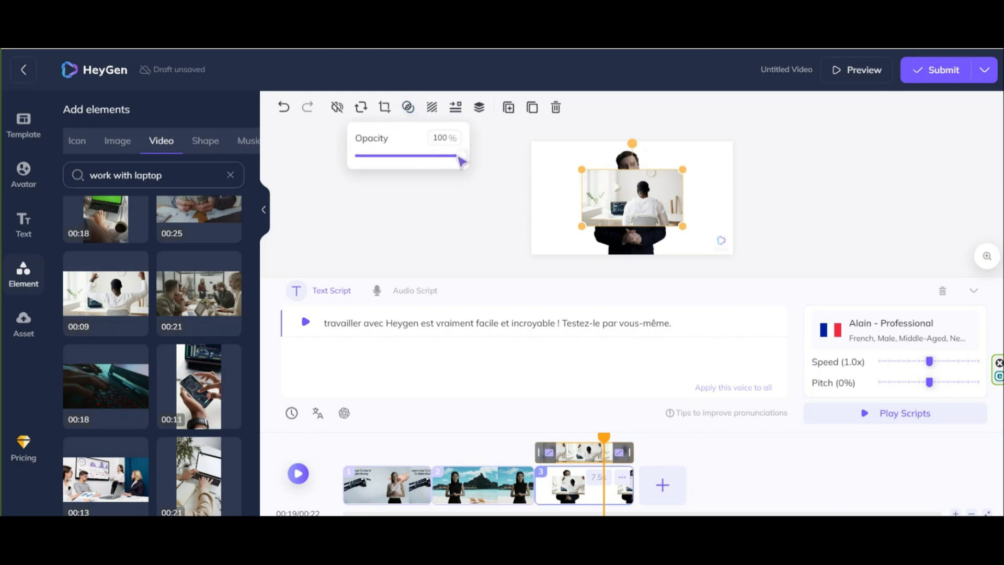
pyautogui.moveTo(462, 161); pyautogui.dragTo(421, 161)
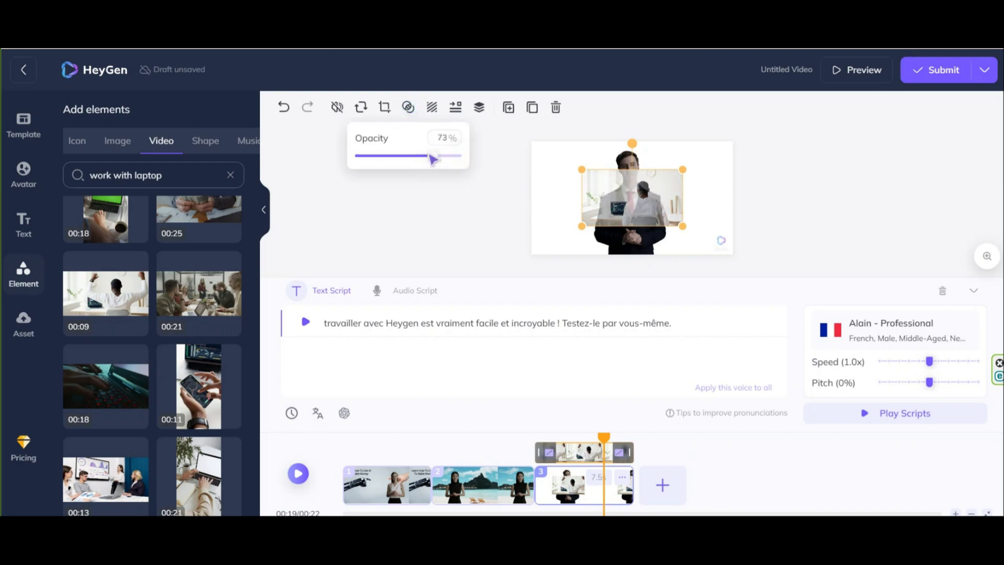
pyautogui.click(432, 107)
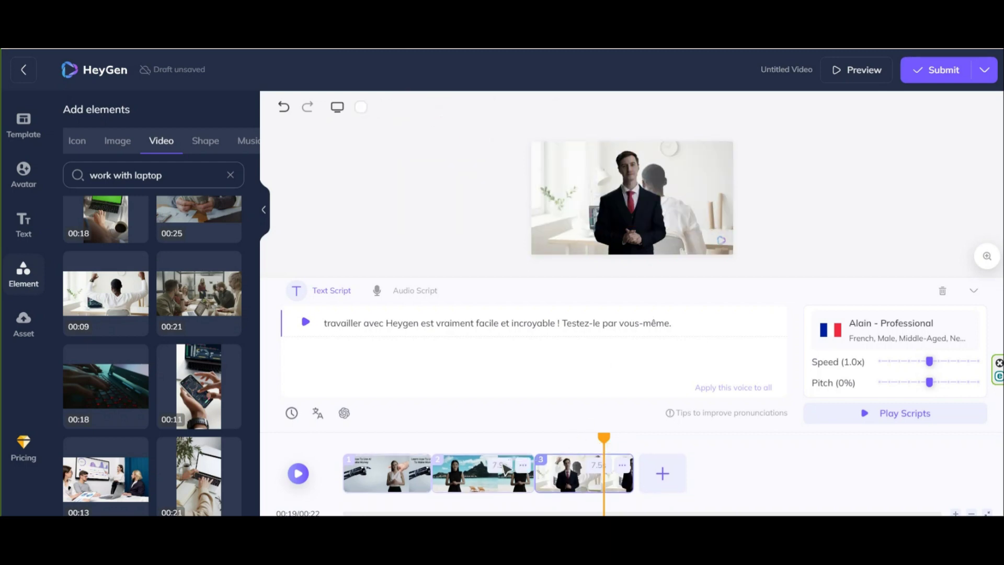
# Fade scene two's beach background and shift it toward the upper right
pyautogui.click(466, 470)
pyautogui.click(546, 177)
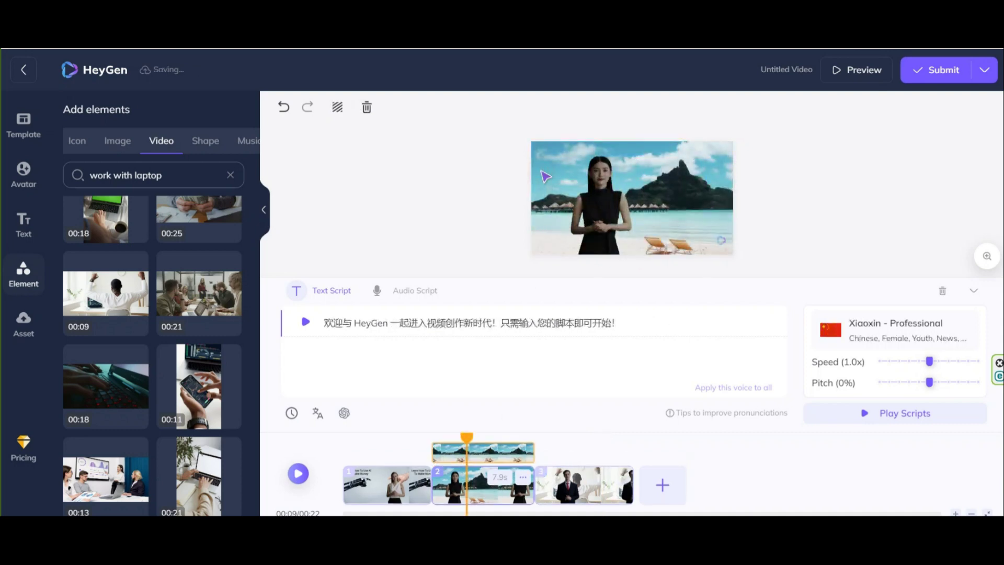
pyautogui.click(338, 108)
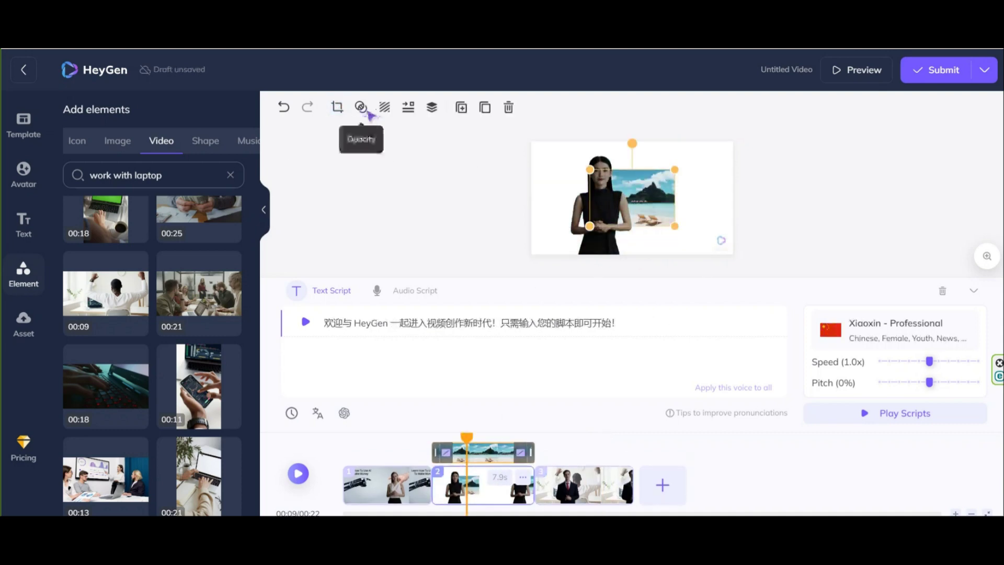
pyautogui.click(361, 108)
pyautogui.moveTo(408, 159); pyautogui.dragTo(361, 159)
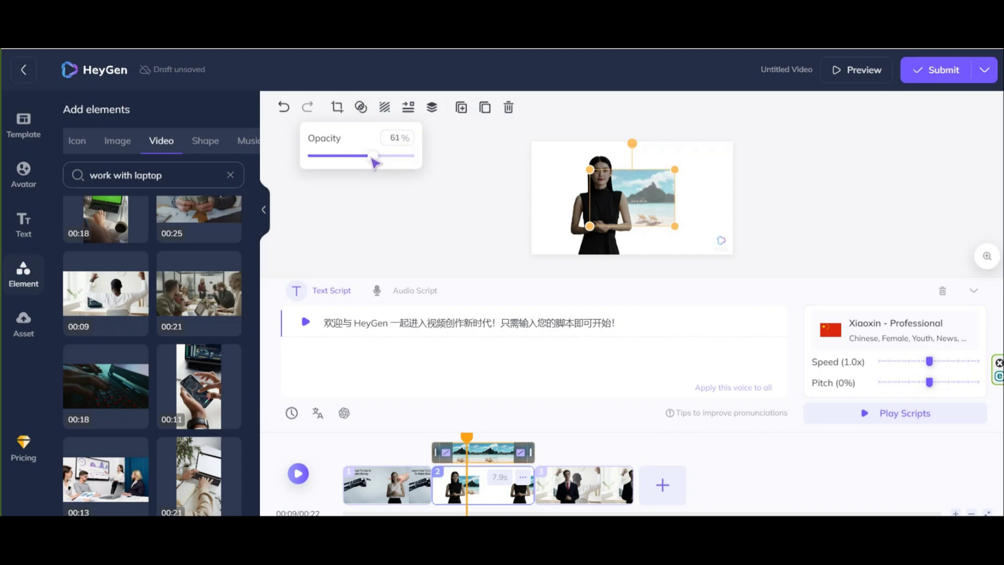
pyautogui.click(397, 123)
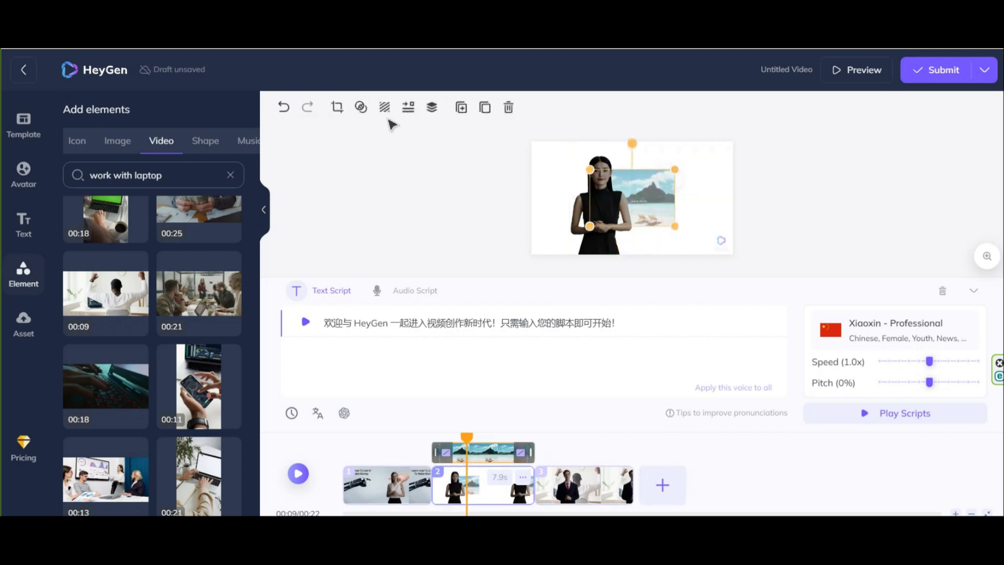
pyautogui.moveTo(642, 182); pyautogui.dragTo(702, 180)
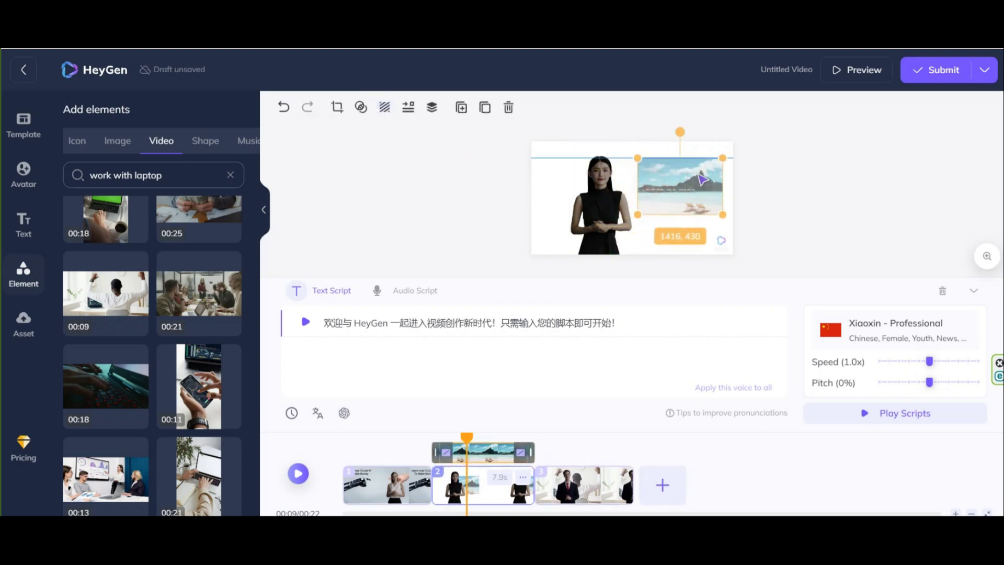
pyautogui.click(385, 106)
# Fade scene one's background to about 56% opacity
pyautogui.click(389, 477)
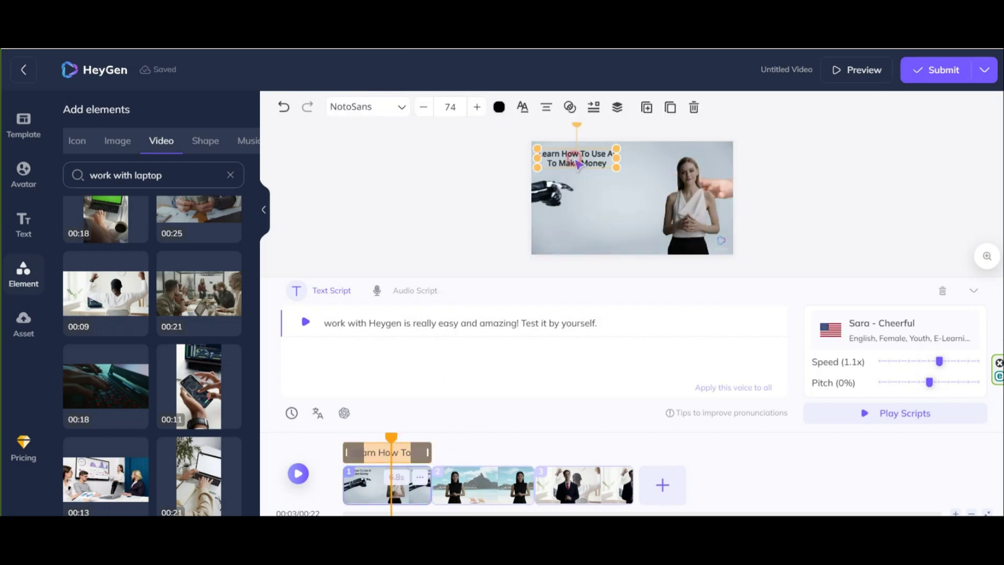
pyautogui.click(578, 226)
pyautogui.click(431, 107)
pyautogui.moveTo(460, 155); pyautogui.dragTo(417, 155)
pyautogui.click(478, 439)
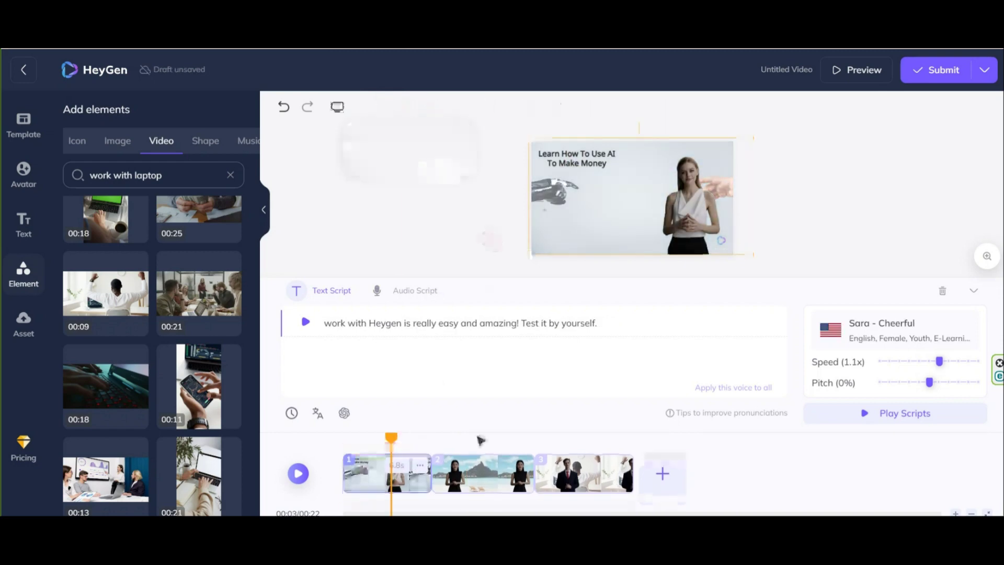
# Nudge the avatar slightly left, then preview the whole multi-scene video
pyautogui.click(577, 224)
pyautogui.moveTo(576, 226); pyautogui.dragTo(568, 225)
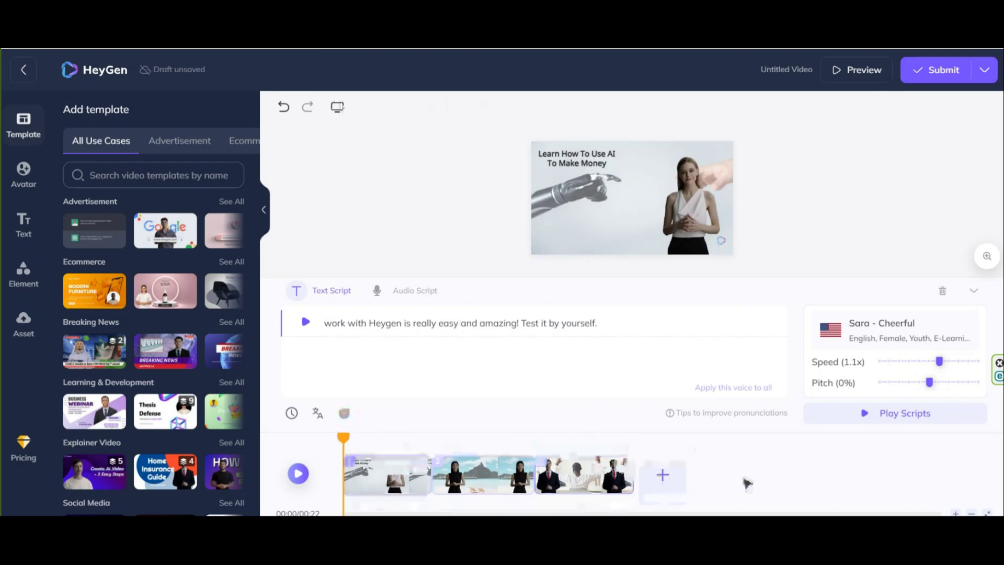
pyautogui.click(883, 74)
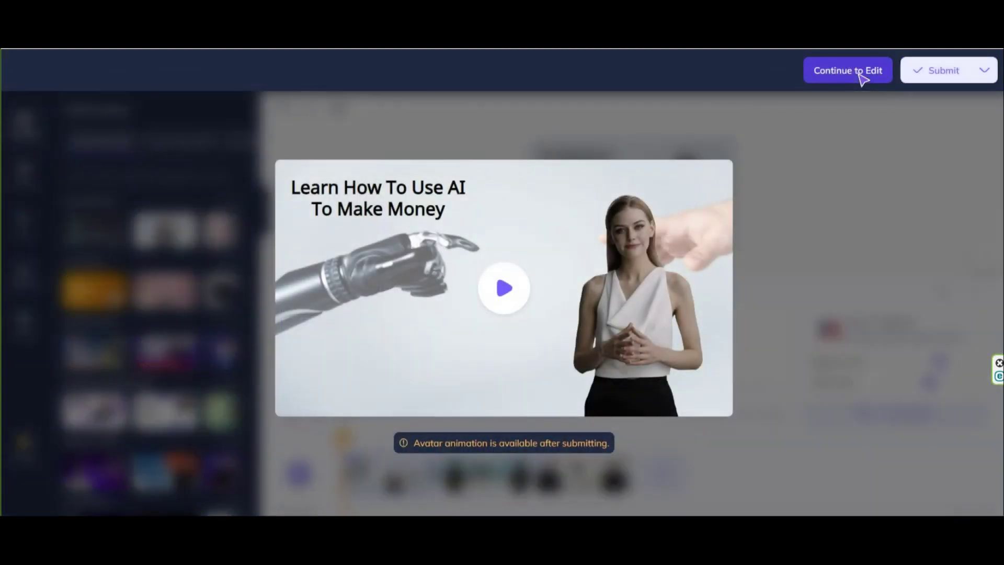
pyautogui.press('Escape')
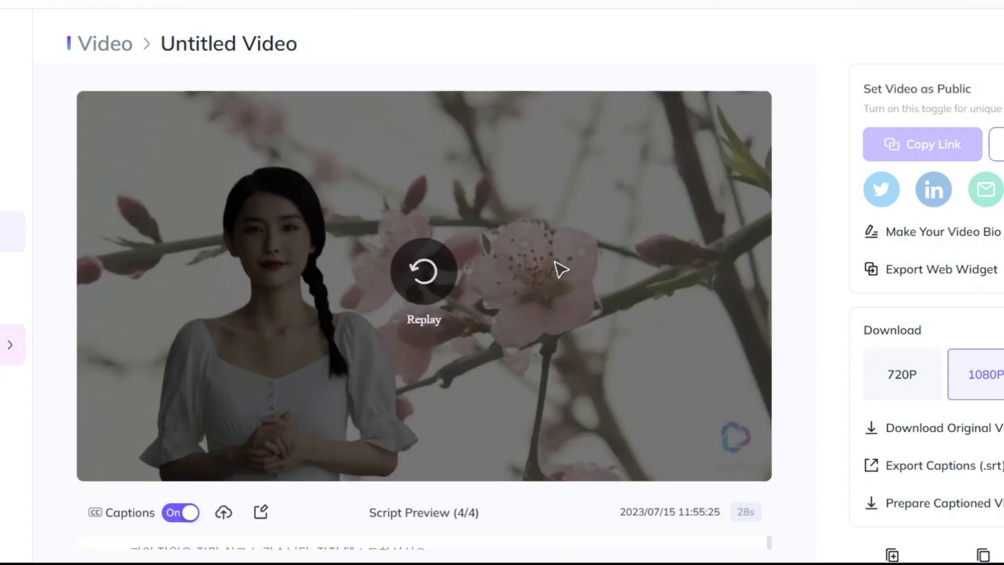
# Turn off captions on the finished video and browse the vertical and horizontal templates
pyautogui.click(185, 521)
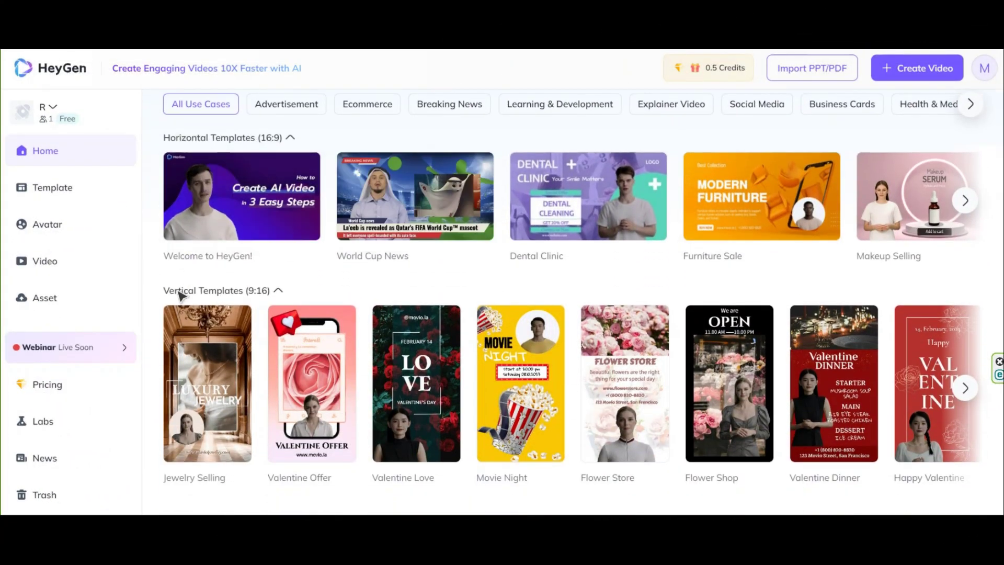
pyautogui.click(966, 389)
pyautogui.click(966, 390)
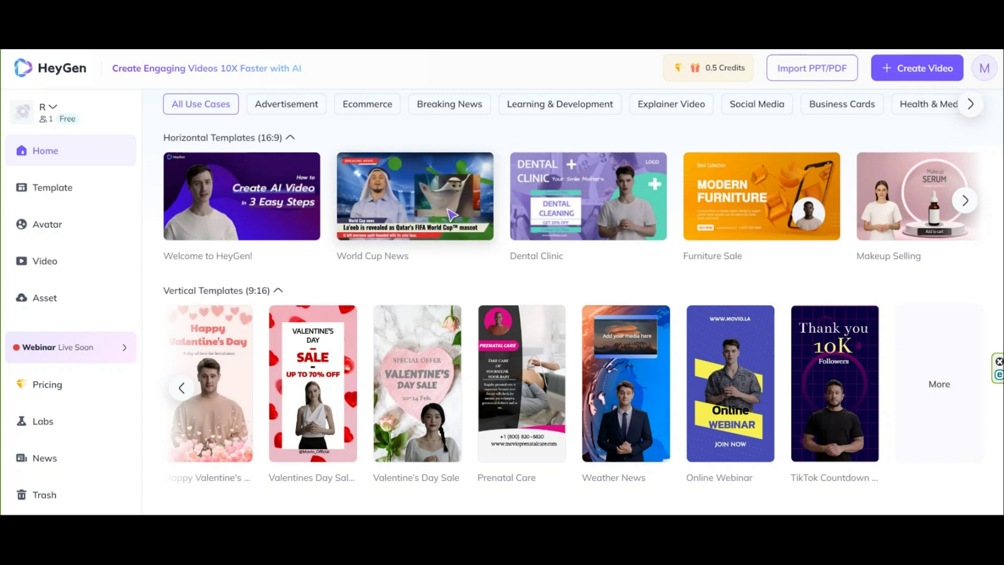
pyautogui.click(967, 205)
pyautogui.click(967, 203)
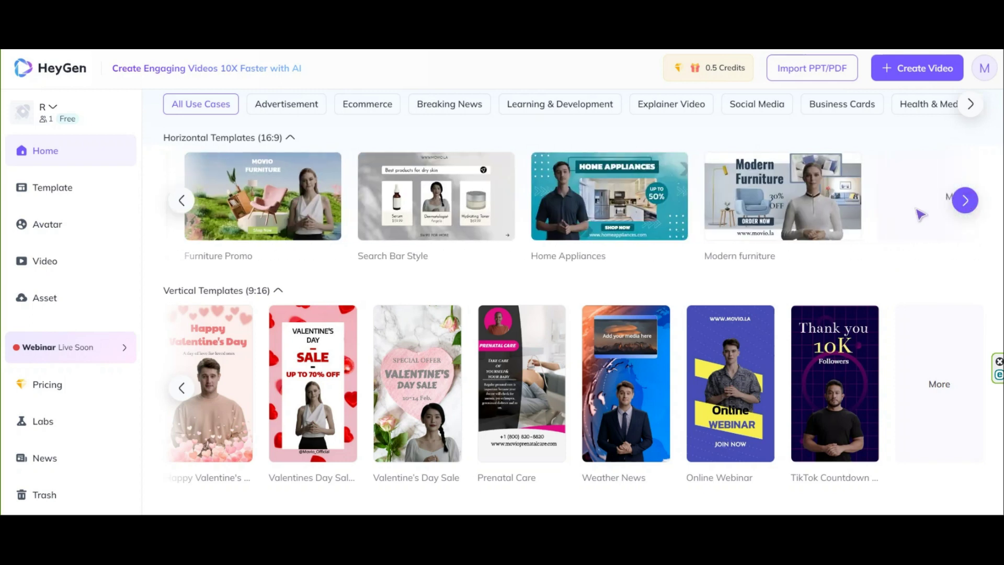
# Preview the Modern furniture template and start a new video from it
pyautogui.click(758, 214)
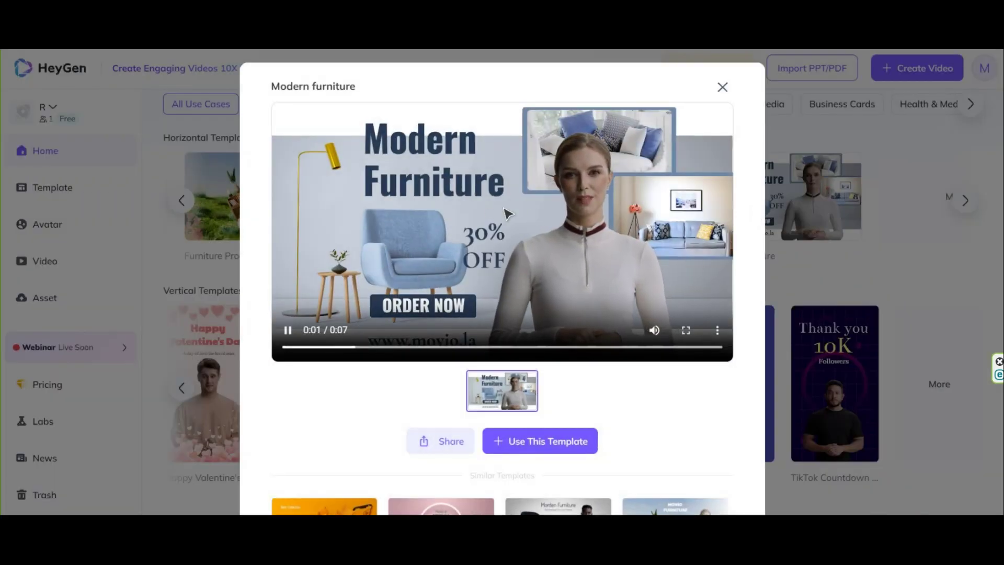
pyautogui.scroll(-2, 517, 309)
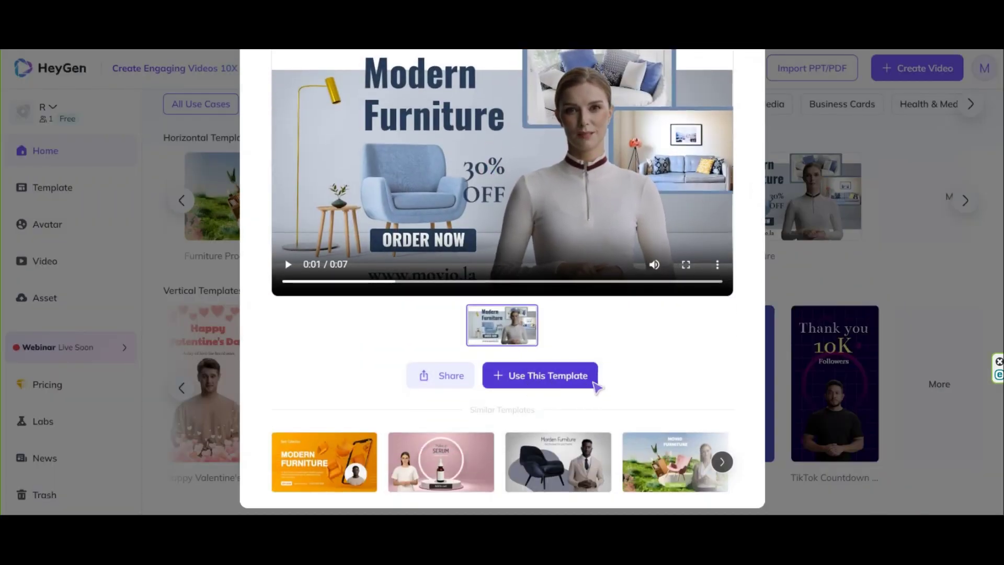
pyautogui.click(546, 386)
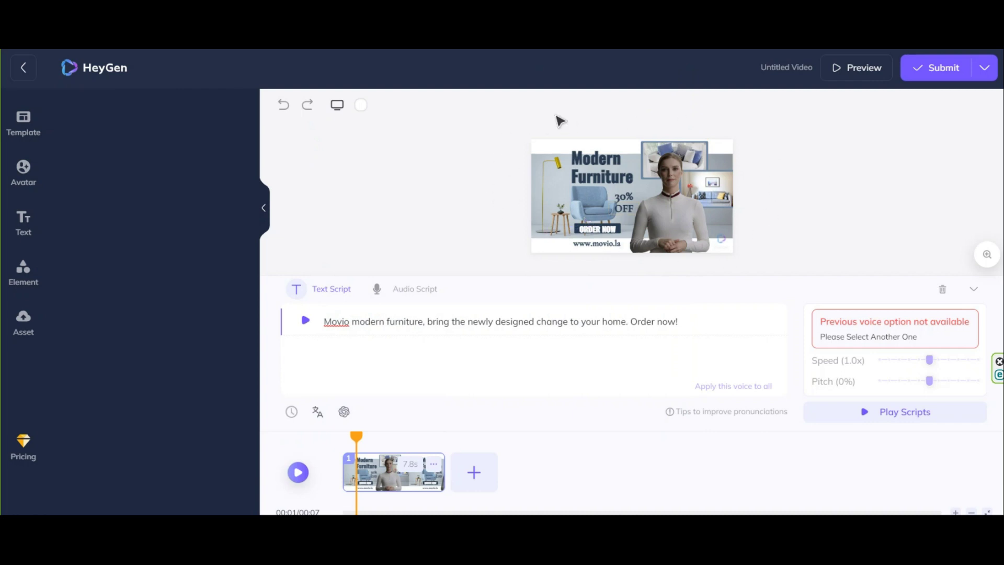
pyautogui.click(688, 214)
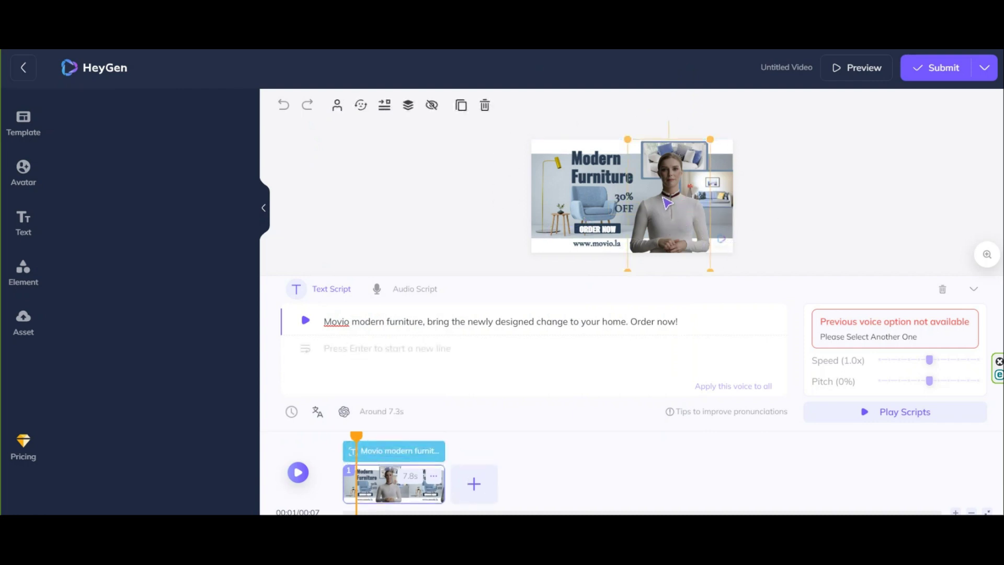
# Swap the template's presenter for Monica in a grey dress and shrink her slightly
pyautogui.click(26, 176)
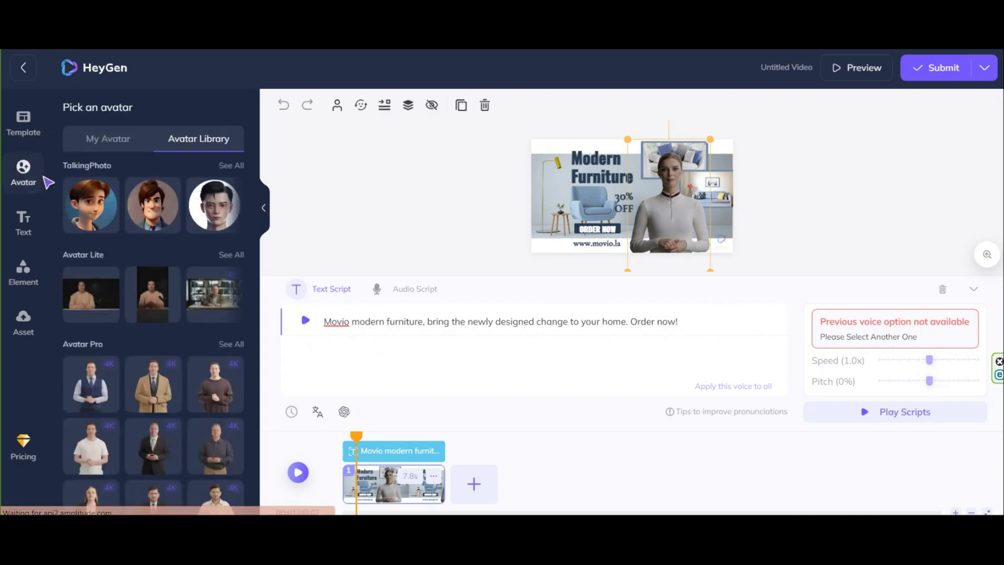
pyautogui.scroll(-5, 204, 306)
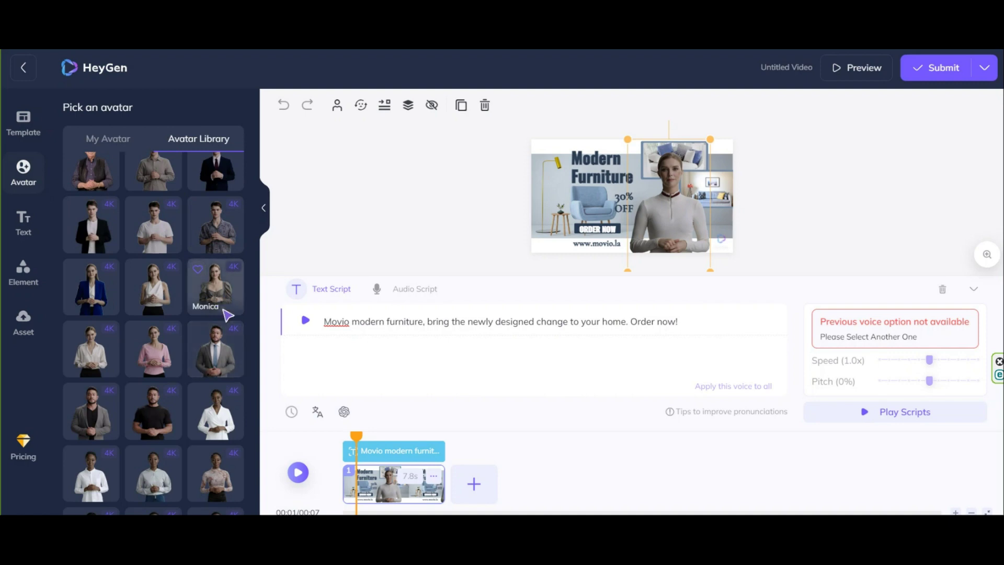
pyautogui.click(223, 291)
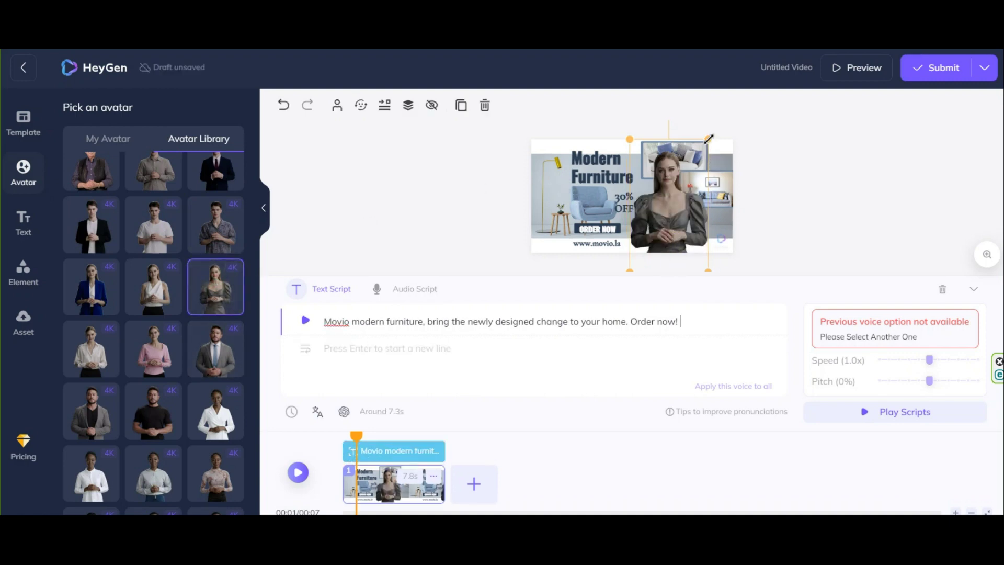
pyautogui.moveTo(709, 139); pyautogui.dragTo(702, 154)
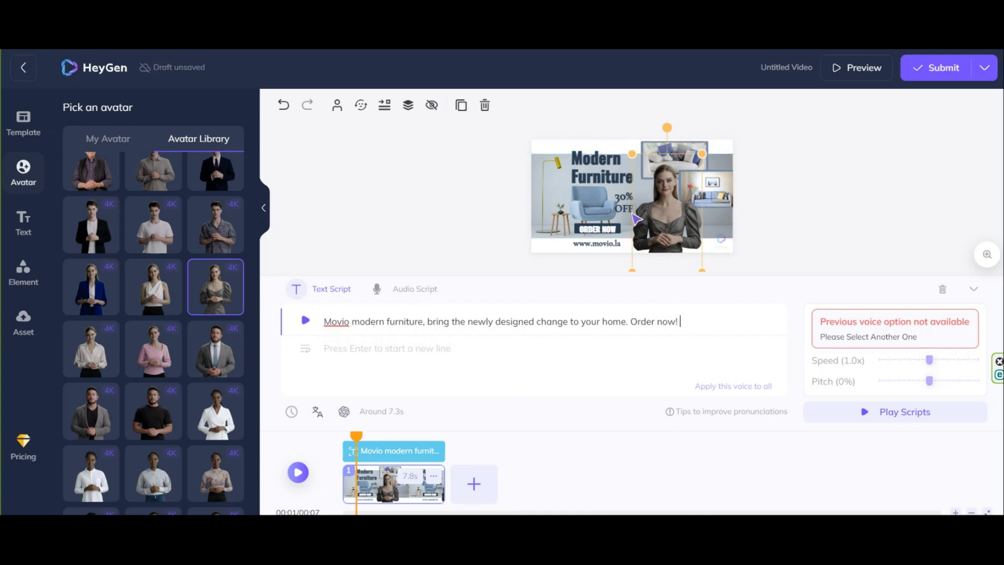
pyautogui.click(398, 430)
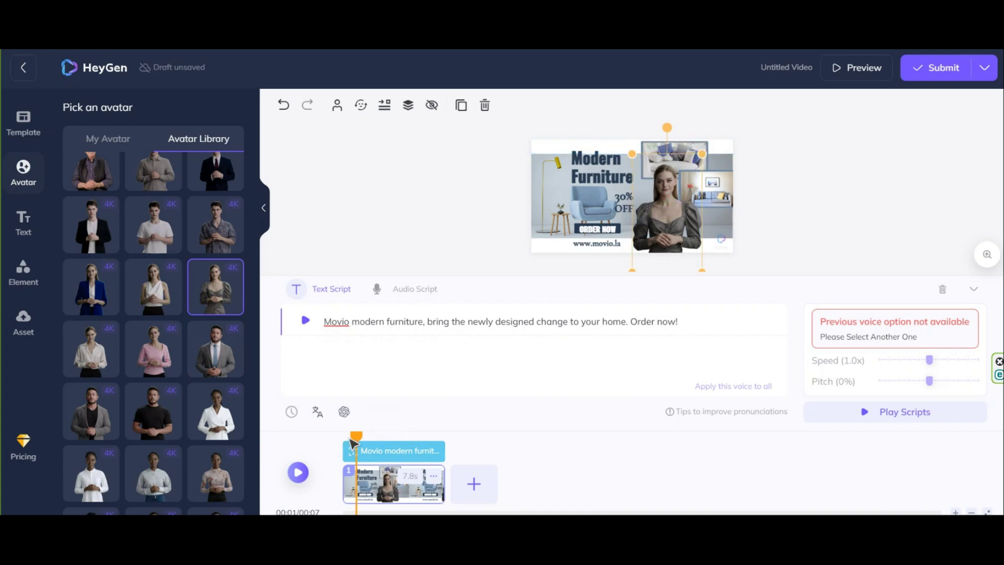
pyautogui.moveTo(354, 434); pyautogui.dragTo(363, 435)
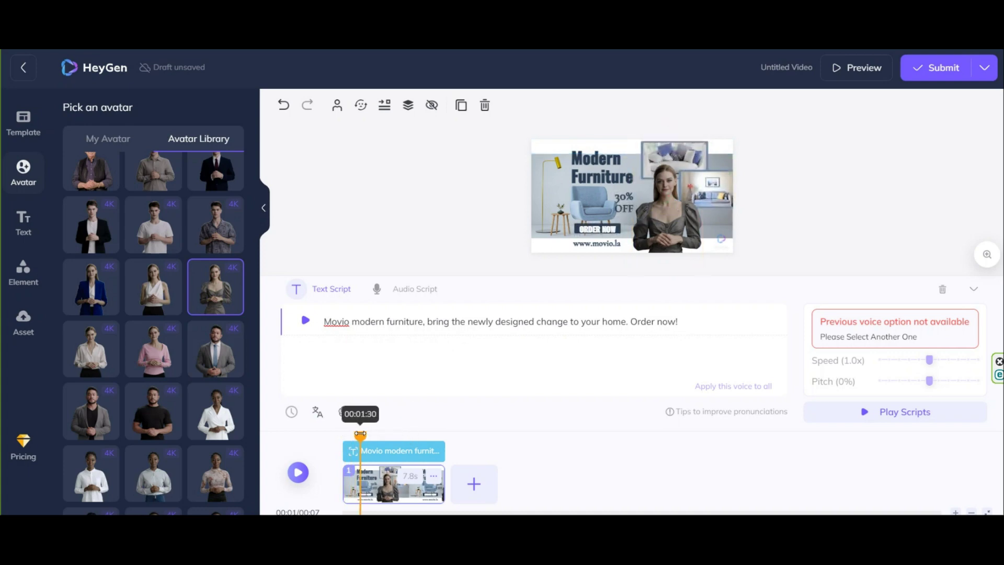
pyautogui.click(670, 159)
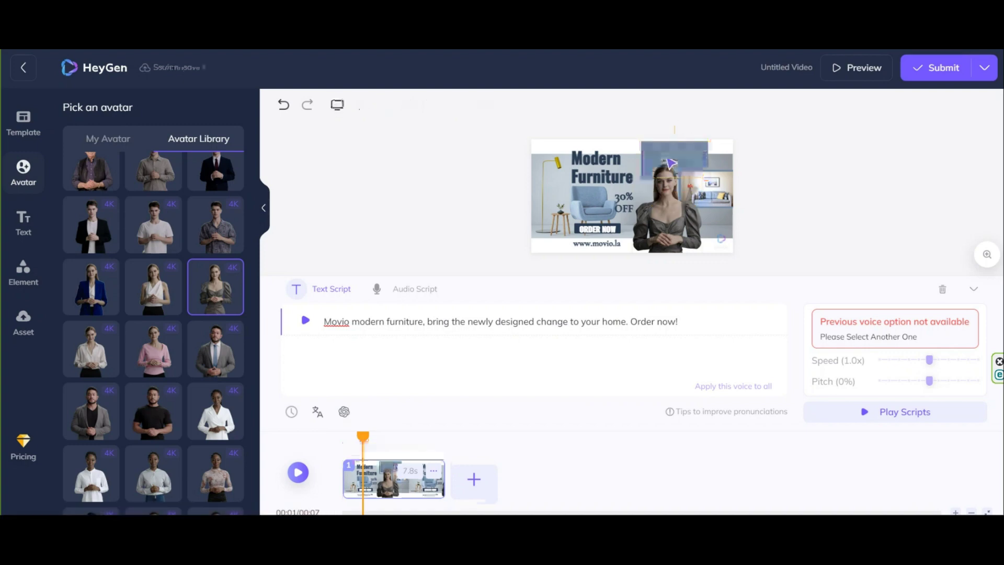
pyautogui.click(689, 155)
pyautogui.click(352, 151)
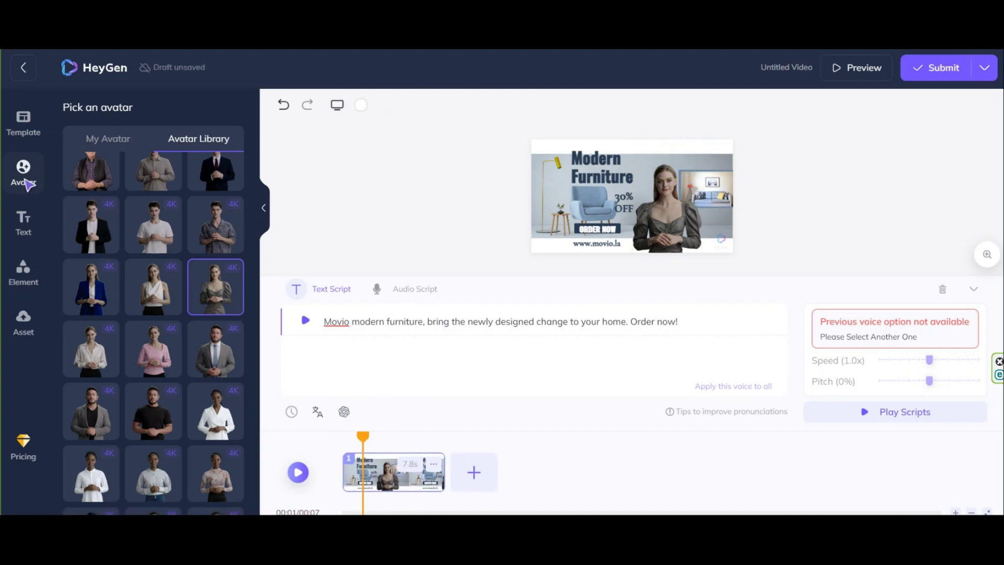
# Search the free images for a sofa and add the beige sofa photo
pyautogui.click(29, 276)
pyautogui.click(238, 139)
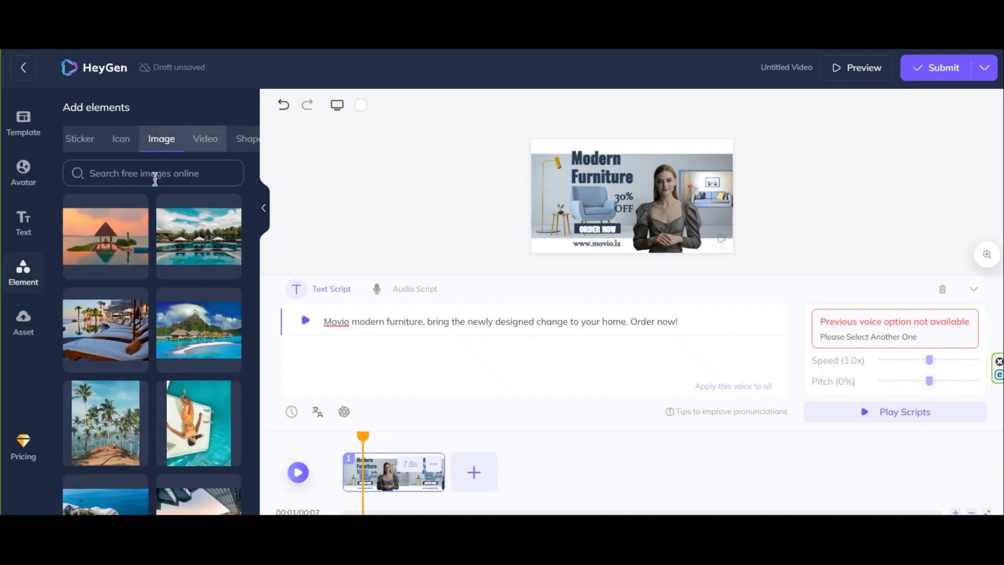
pyautogui.write('sofa')
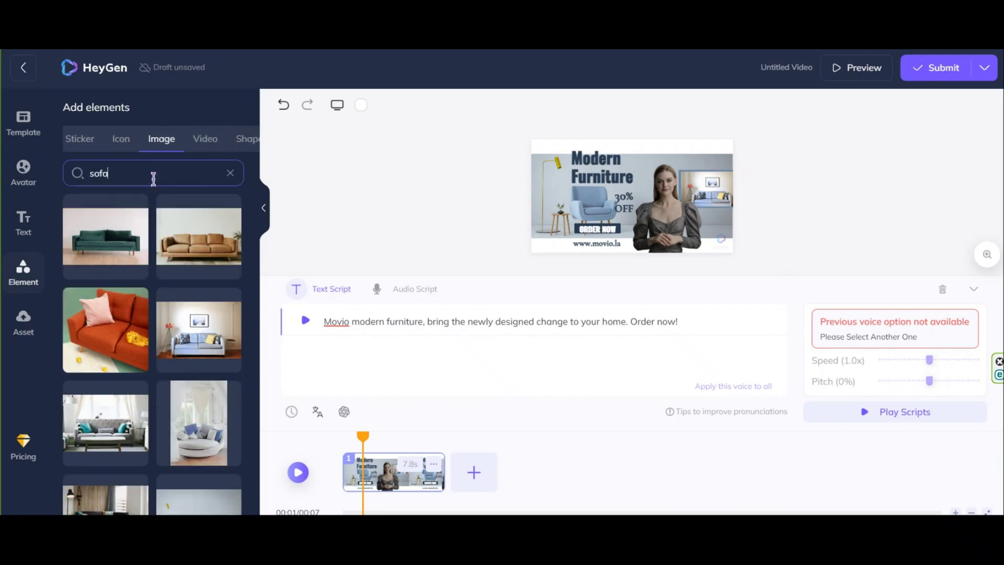
pyautogui.scroll(-1, 234, 228)
pyautogui.scroll(1, 209, 261)
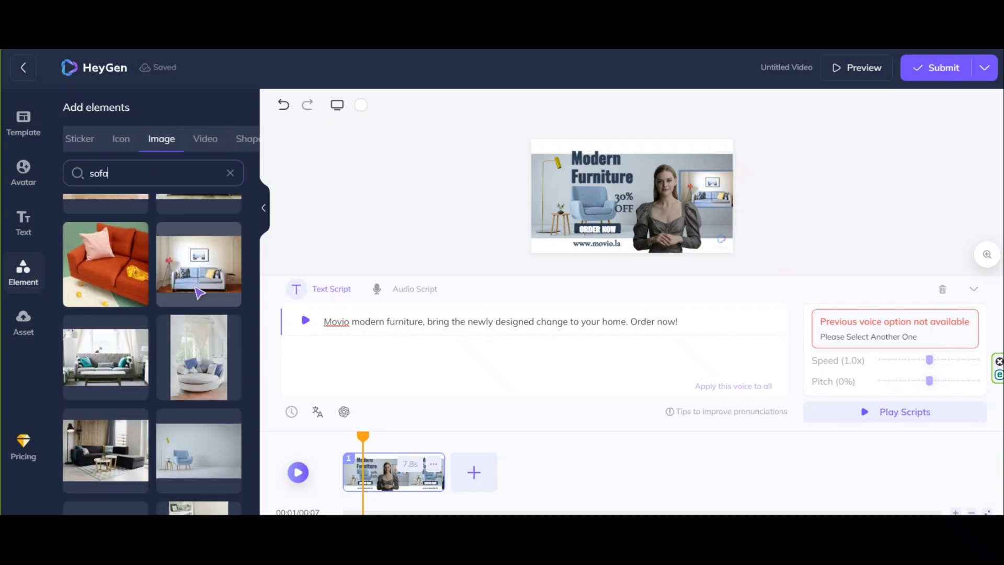
pyautogui.scroll(-2, 179, 370)
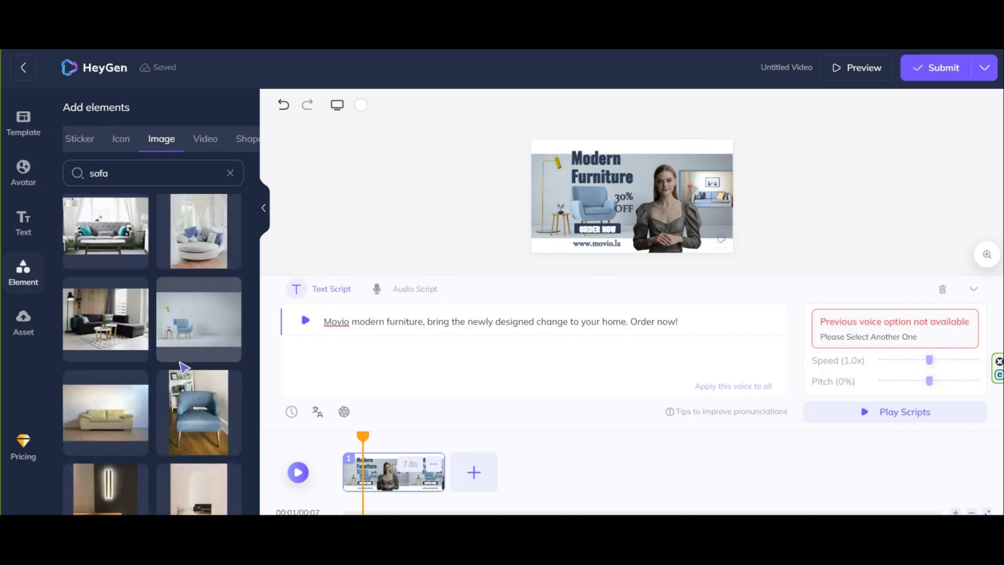
pyautogui.scroll(-1, 202, 380)
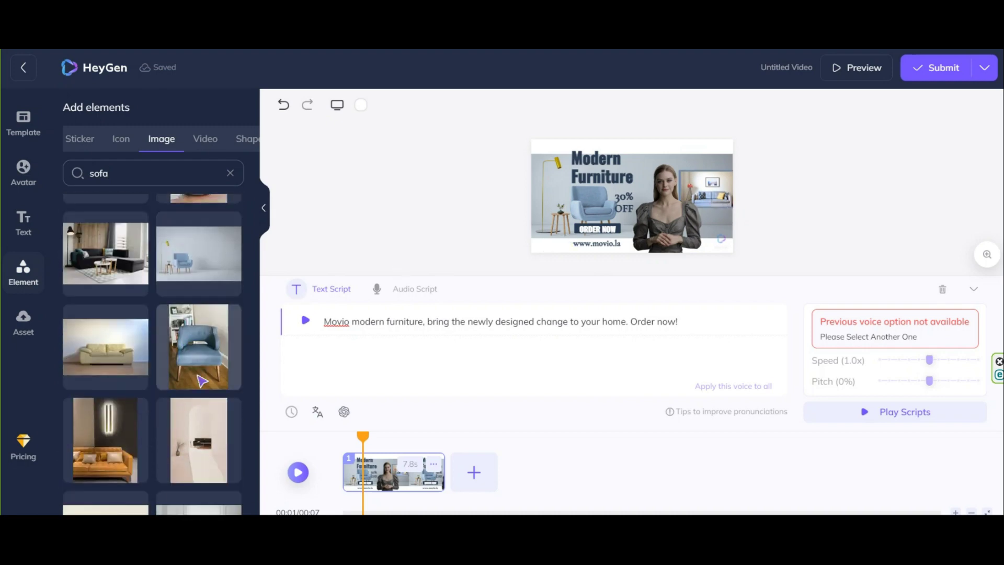
pyautogui.click(121, 355)
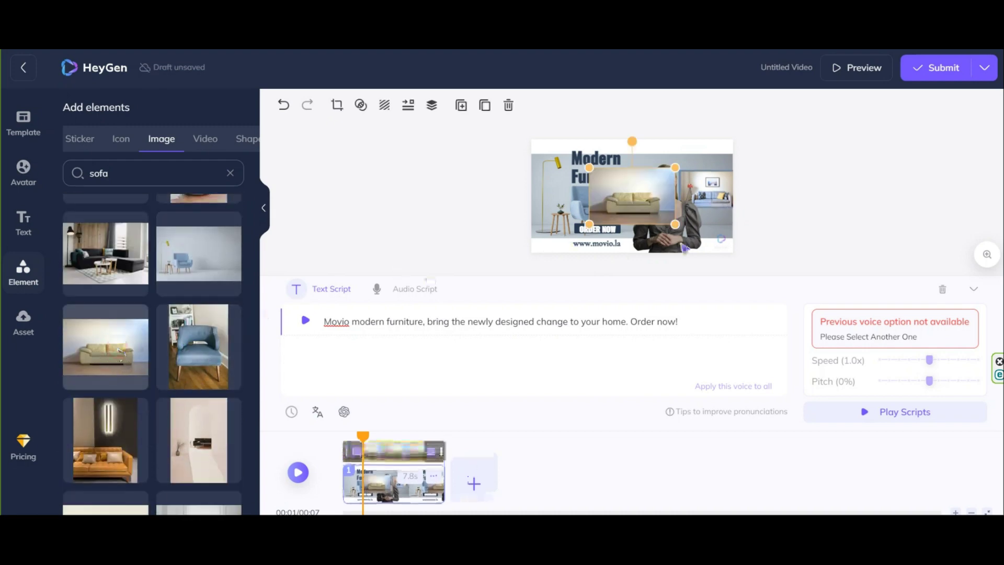
# Crop the sofa photo and place it in a rectangle frame at the top right
pyautogui.click(343, 112)
pyautogui.click(604, 106)
pyautogui.doubleClick(665, 222)
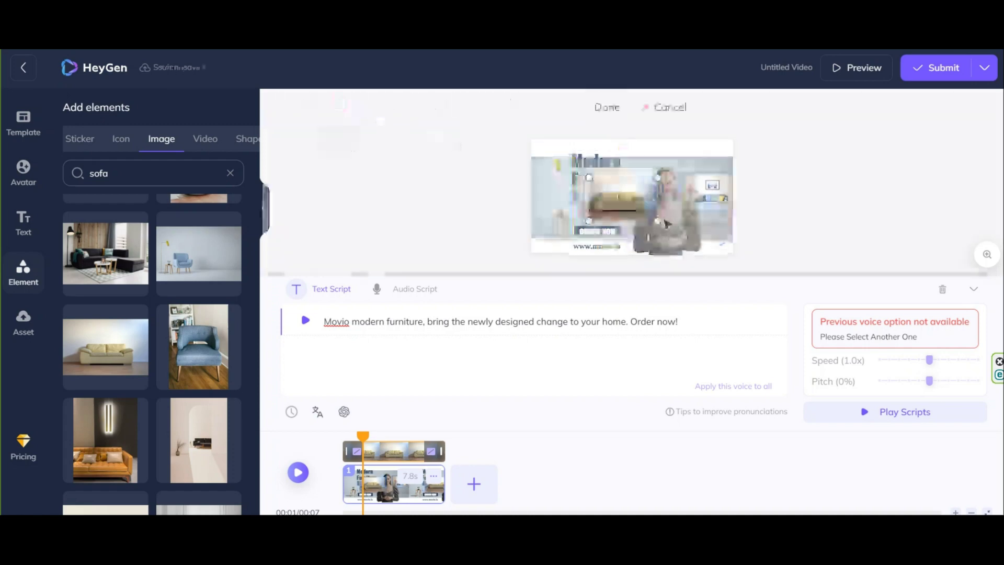
pyautogui.click(607, 107)
pyautogui.moveTo(622, 199); pyautogui.dragTo(680, 168)
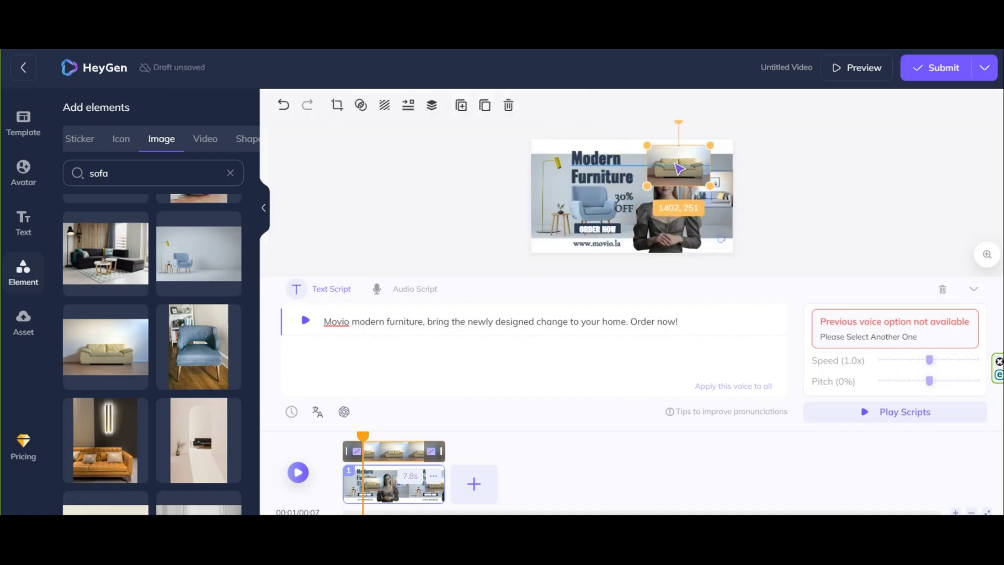
pyautogui.click(89, 142)
pyautogui.click(202, 345)
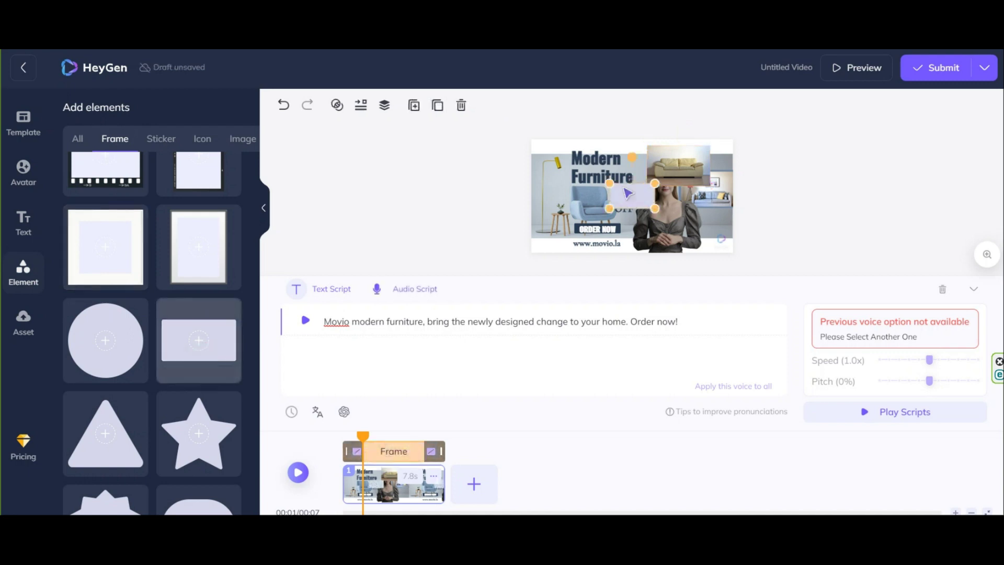
pyautogui.moveTo(628, 194)
pyautogui.mouseDown()
pyautogui.moveTo(670, 187)
pyautogui.moveTo(664, 172)
pyautogui.mouseUp()
pyautogui.click(660, 167)
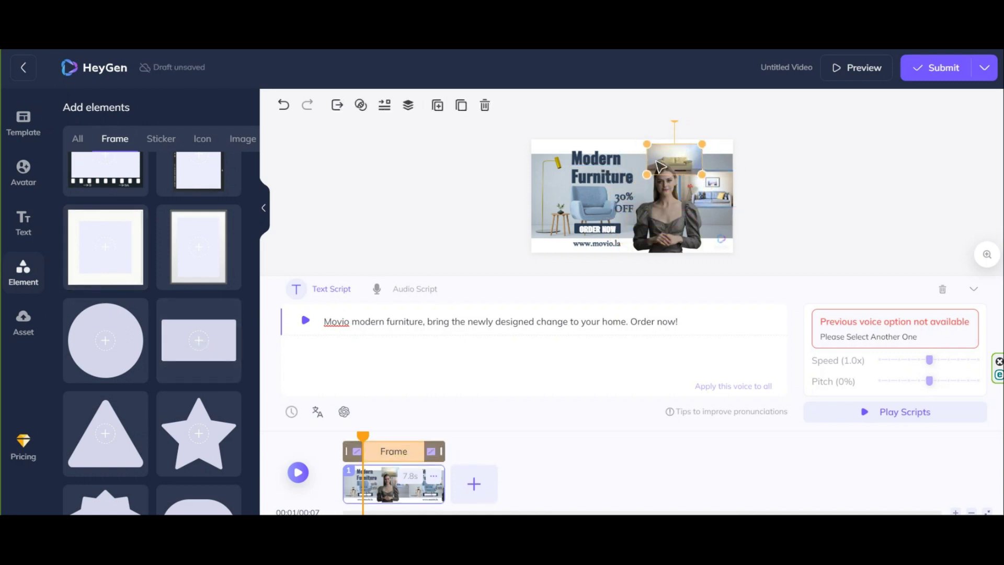
# Give the framed sofa an entrance animation and a fade-out exit
pyautogui.click(357, 451)
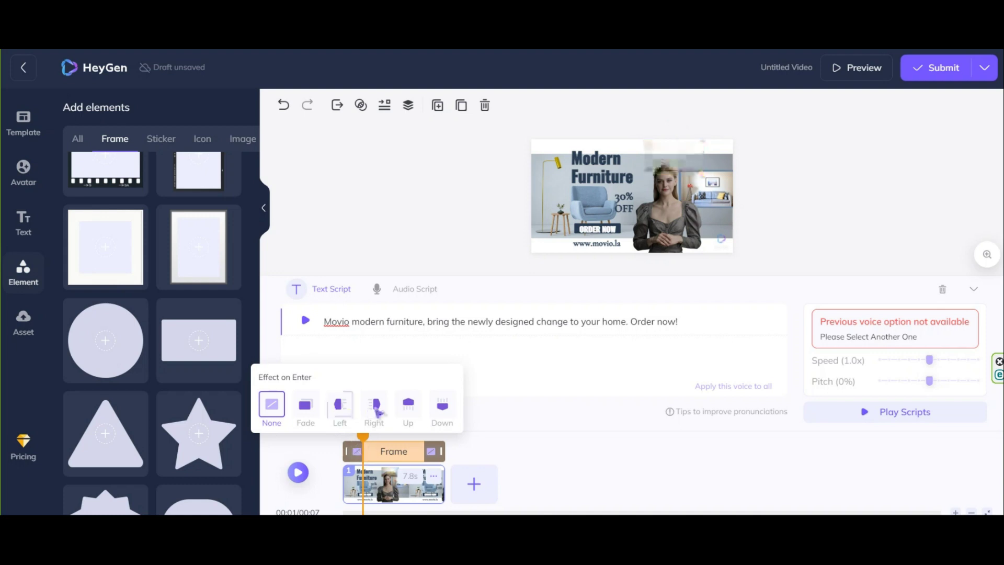
pyautogui.click(443, 405)
pyautogui.click(432, 452)
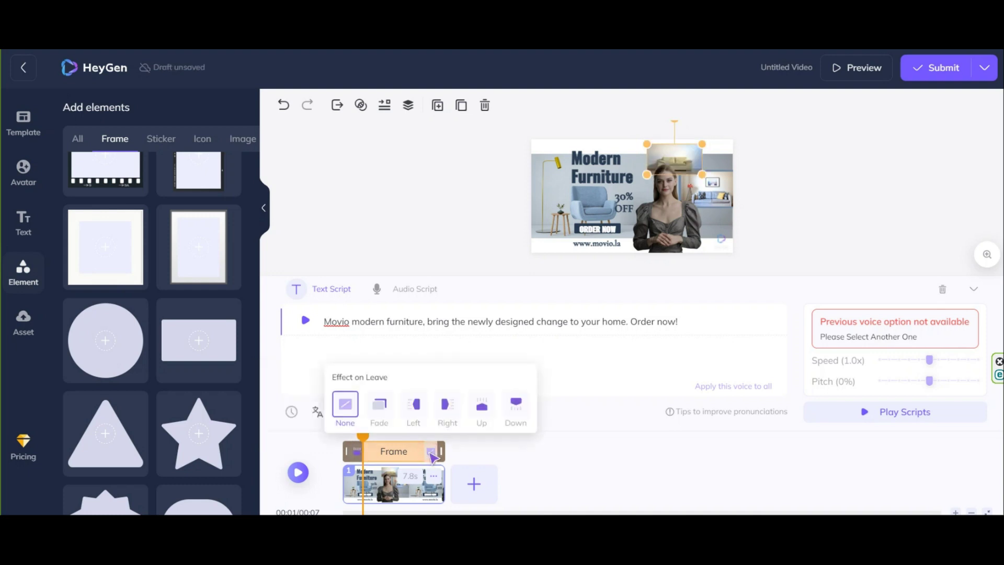
pyautogui.click(380, 407)
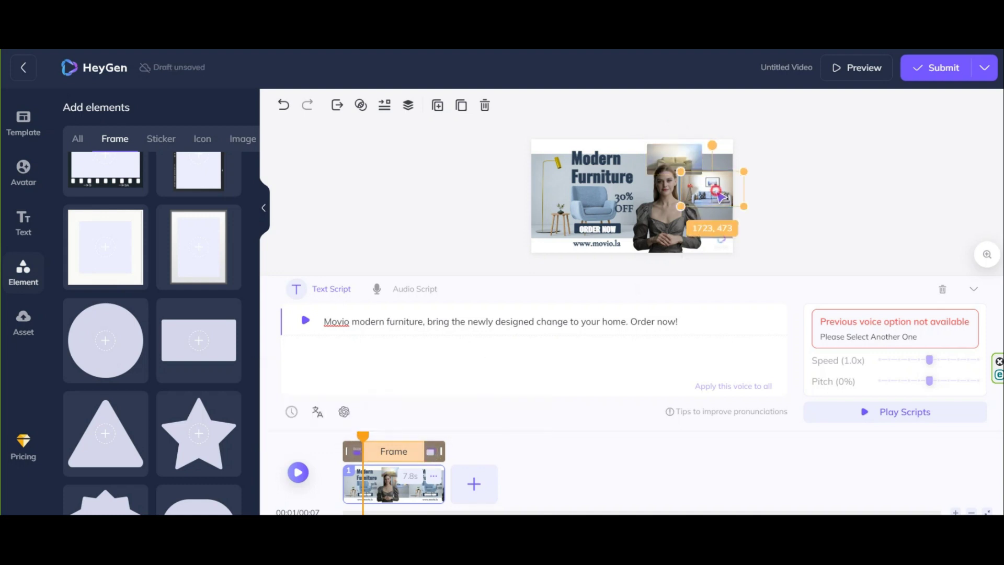
pyautogui.click(432, 452)
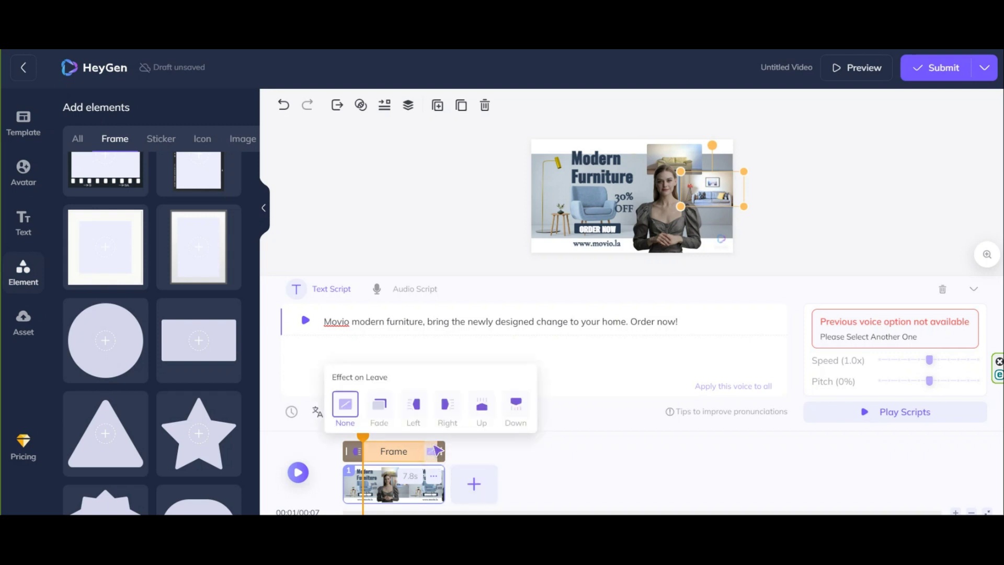
pyautogui.click(381, 407)
pyautogui.click(624, 201)
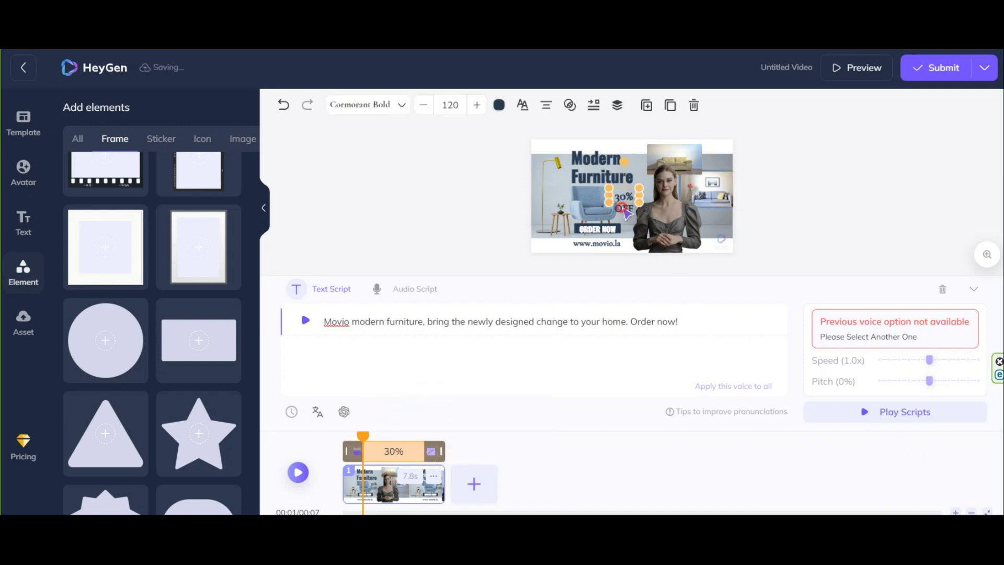
# Change the discount from 30% to 50% and colour it red
pyautogui.click(625, 211)
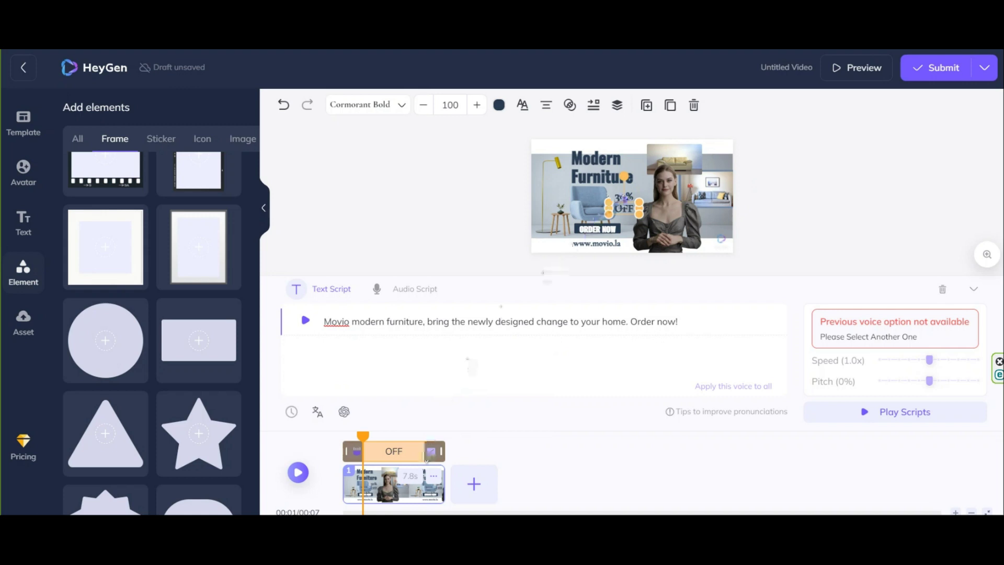
pyautogui.click(621, 199)
pyautogui.doubleClick(619, 196)
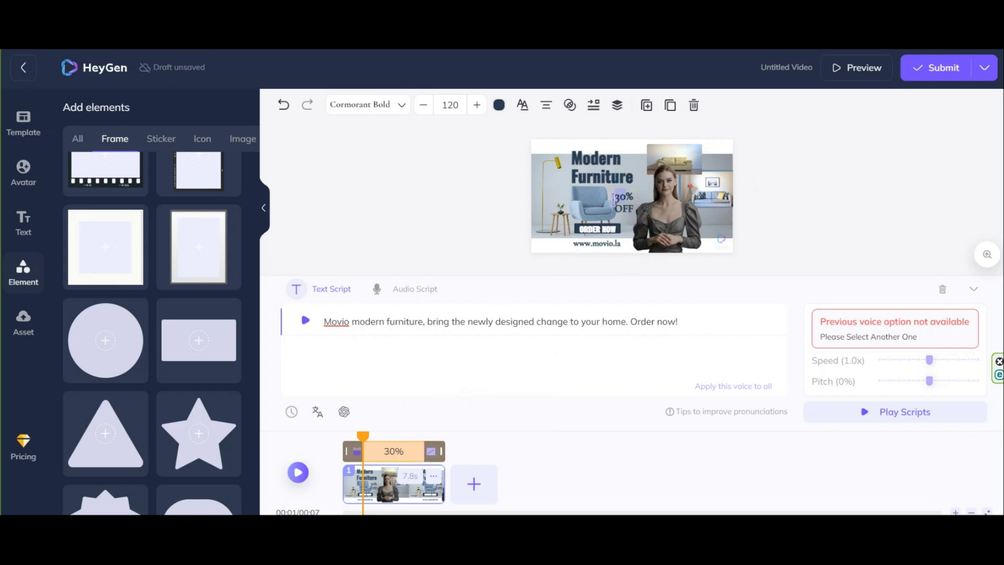
pyautogui.write('50')
pyautogui.click(499, 105)
pyautogui.click(449, 213)
# Colour the OFF text bright red, then check the heading and website texts
pyautogui.click(544, 131)
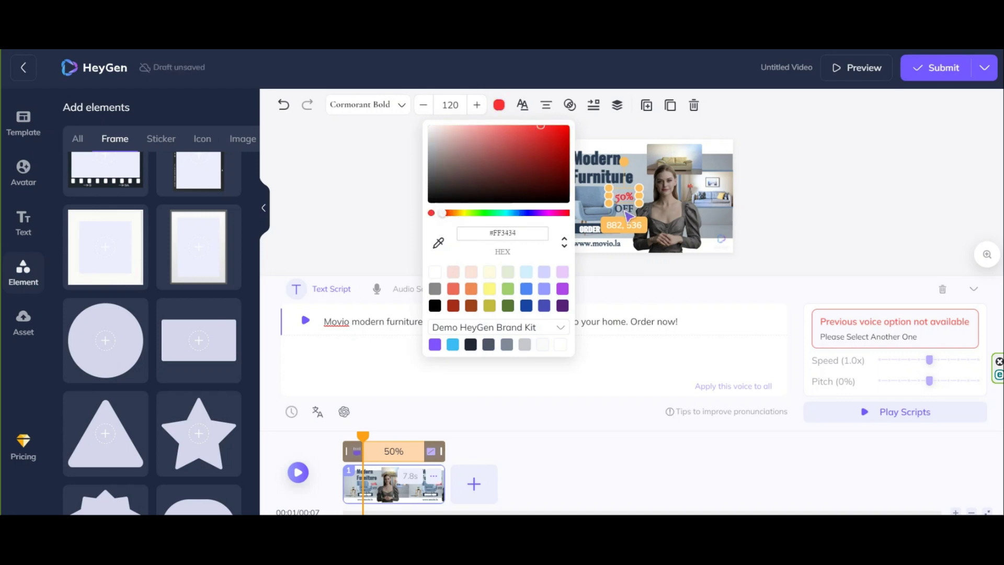
pyautogui.click(622, 209)
pyautogui.click(499, 105)
pyautogui.click(449, 213)
pyautogui.click(529, 142)
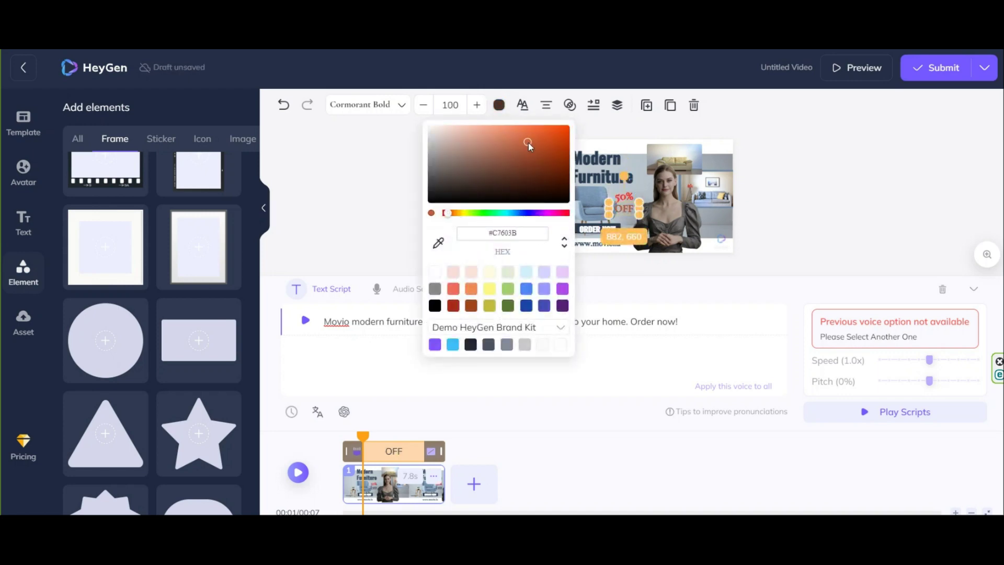
pyautogui.click(542, 134)
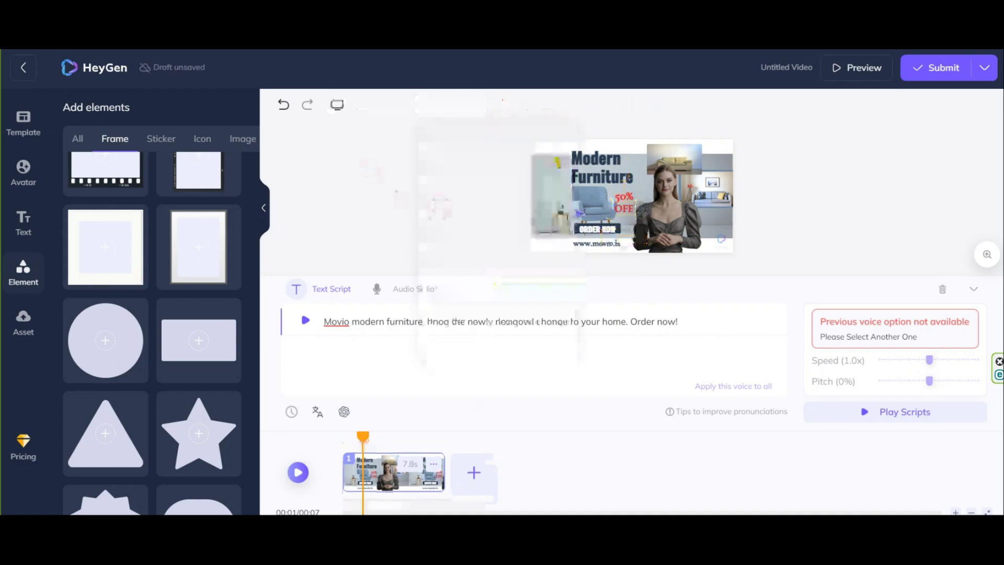
pyautogui.click(602, 160)
pyautogui.click(598, 184)
pyautogui.click(581, 243)
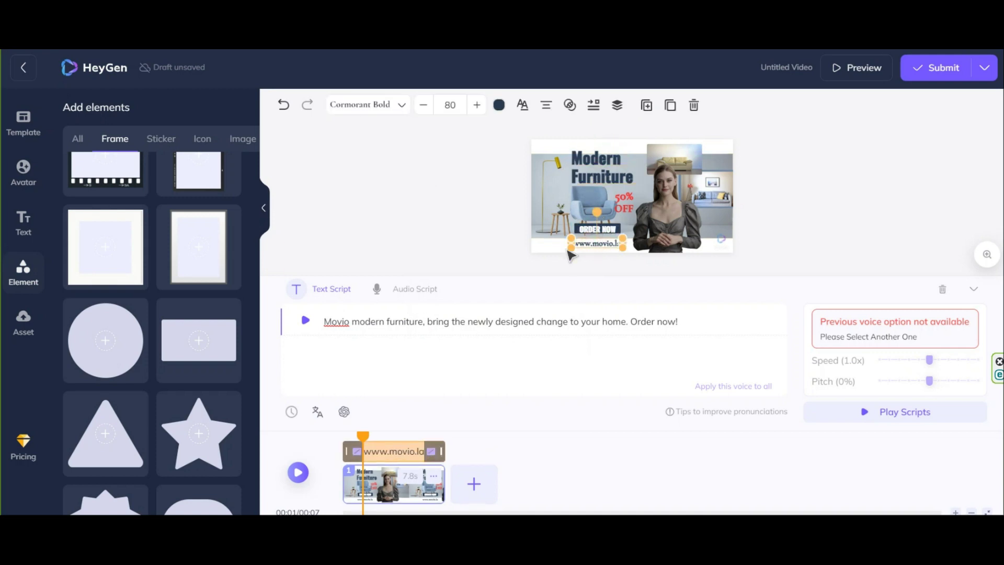
pyautogui.click(518, 215)
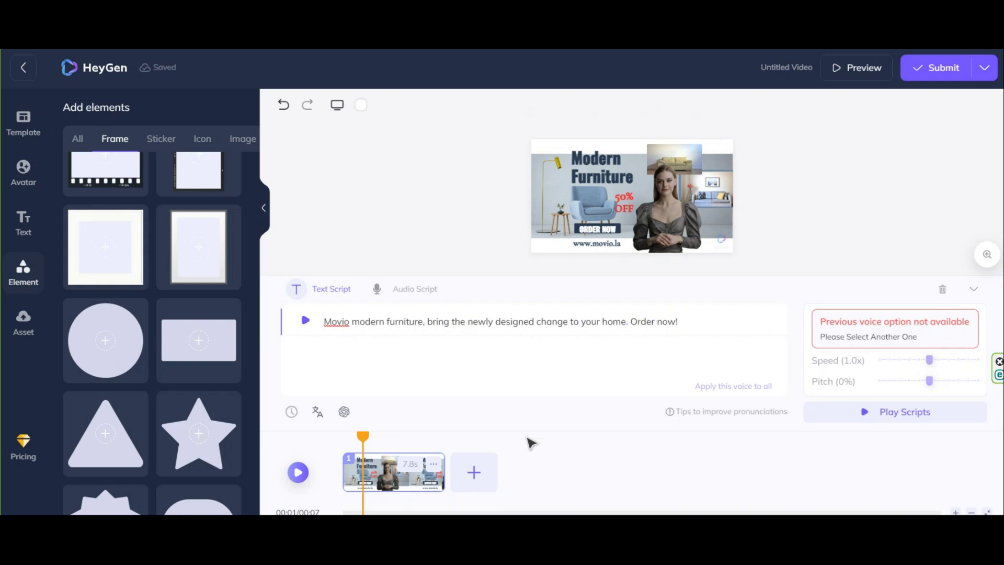
# Duplicate the furniture scene, add a new scene, then delete the extra, leaving a blank 10-second second scene
pyautogui.click(447, 472)
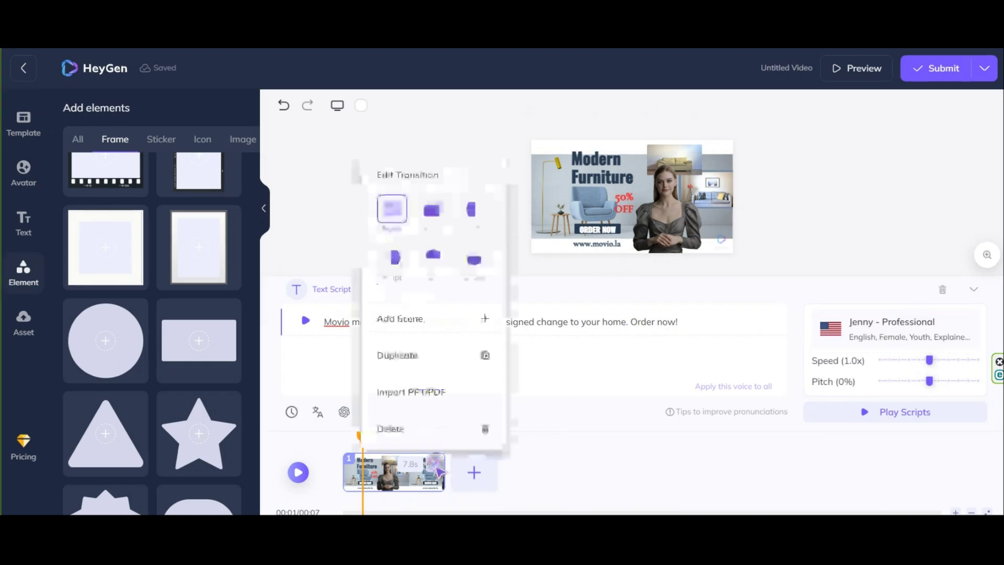
pyautogui.click(404, 360)
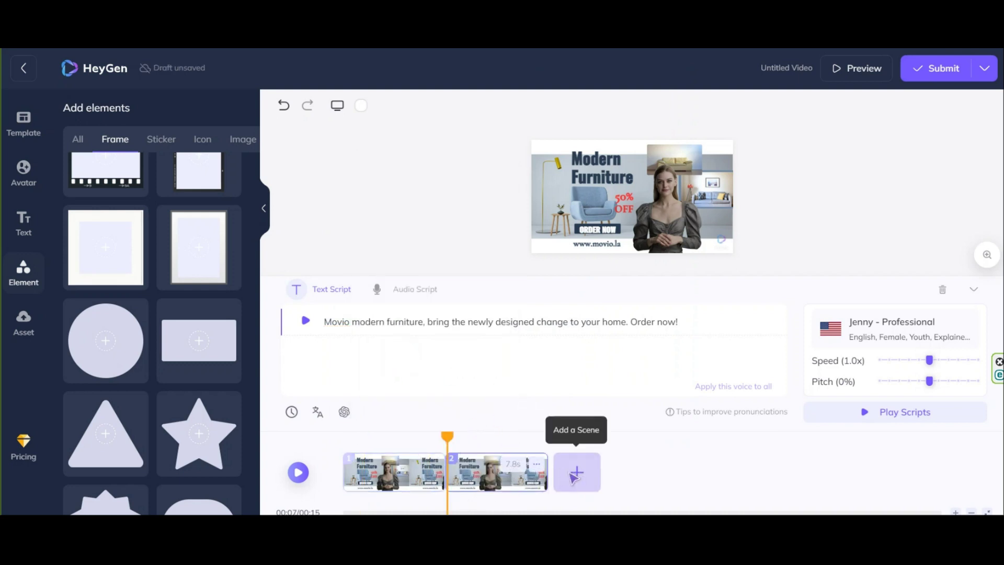
pyautogui.click(575, 475)
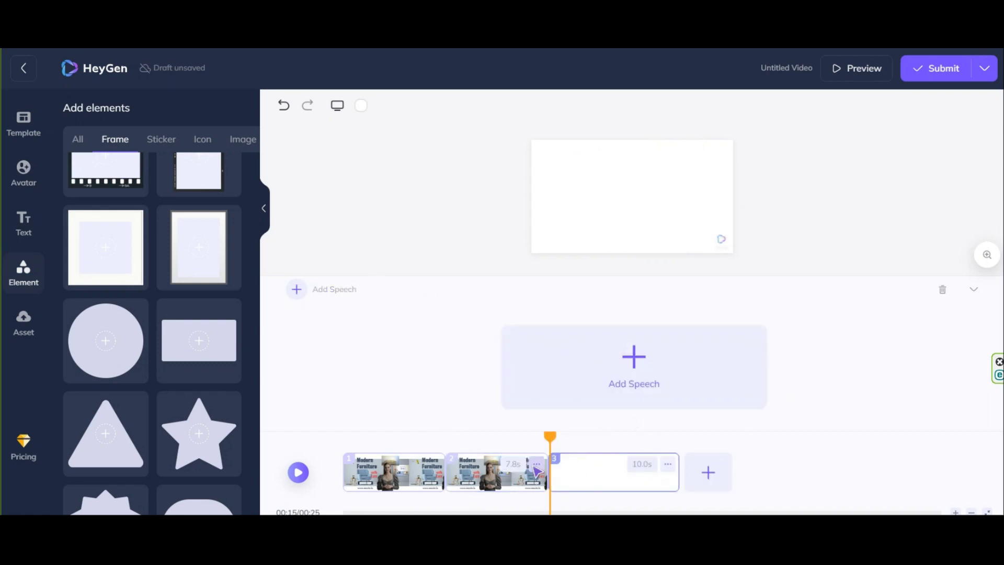
pyautogui.rightClick(544, 468)
pyautogui.click(536, 434)
pyautogui.click(552, 328)
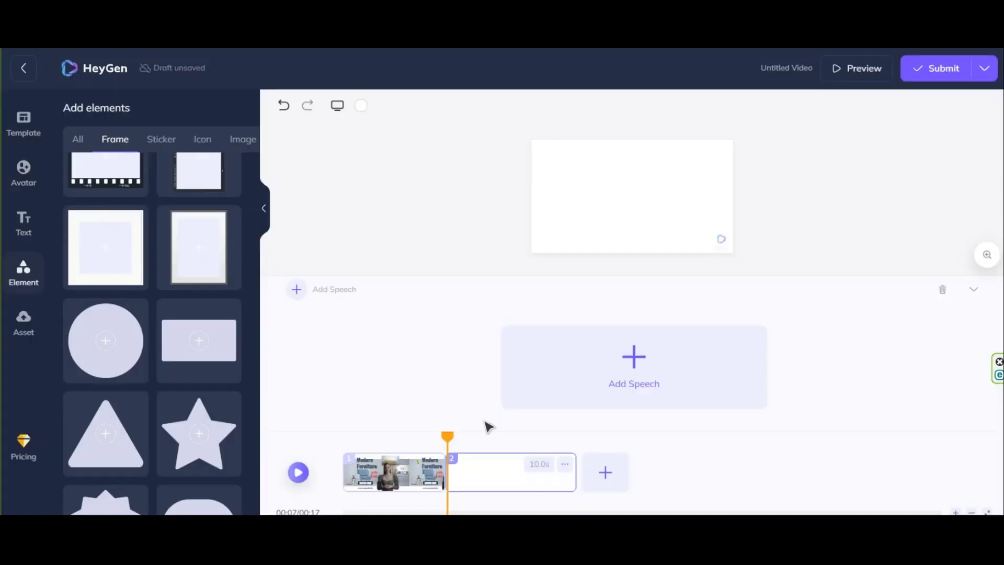
pyautogui.click(24, 123)
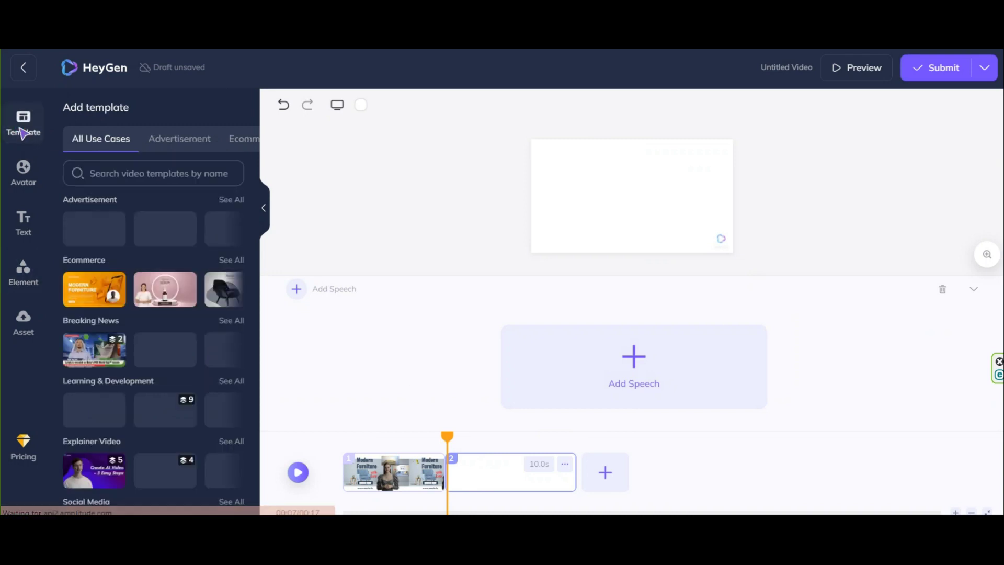
# Apply the pink search-bar Advertisement template to scene 2 and select its avatar circle
pyautogui.click(231, 200)
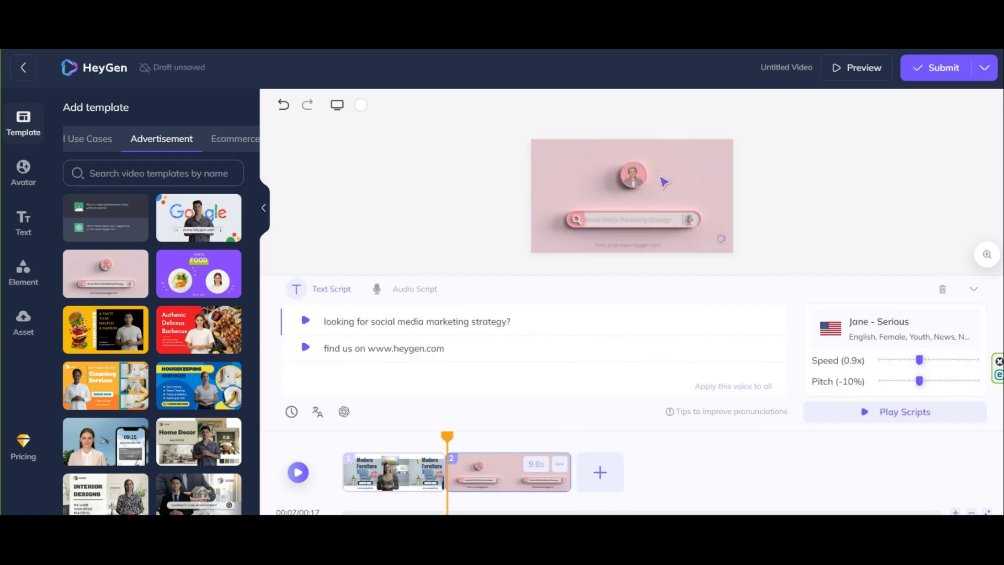
pyautogui.click(639, 182)
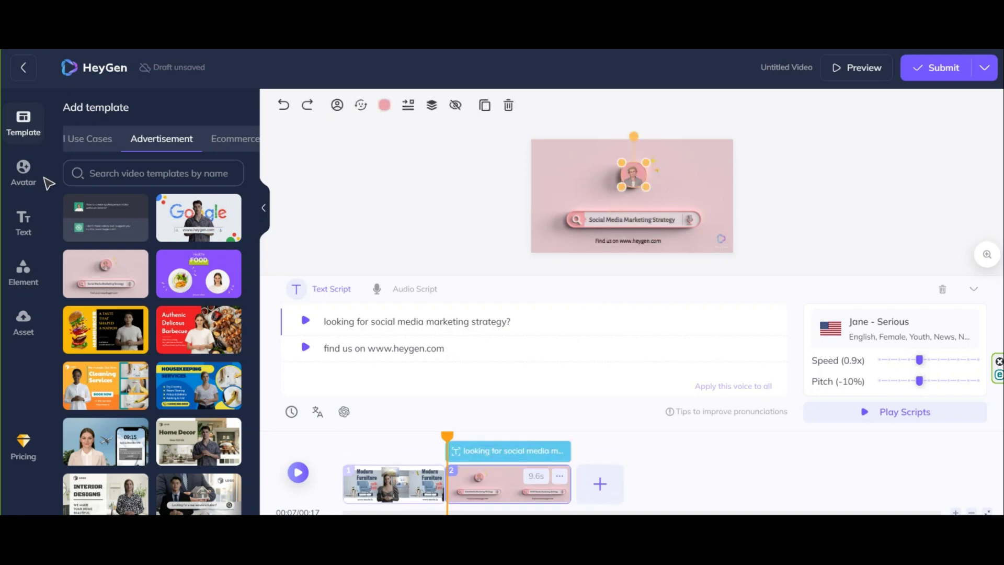
pyautogui.click(23, 170)
# Swap the ad scene's avatar for a different presenter from the Avatar Library
pyautogui.scroll(-3, 228, 291)
pyautogui.scroll(-2, 208, 327)
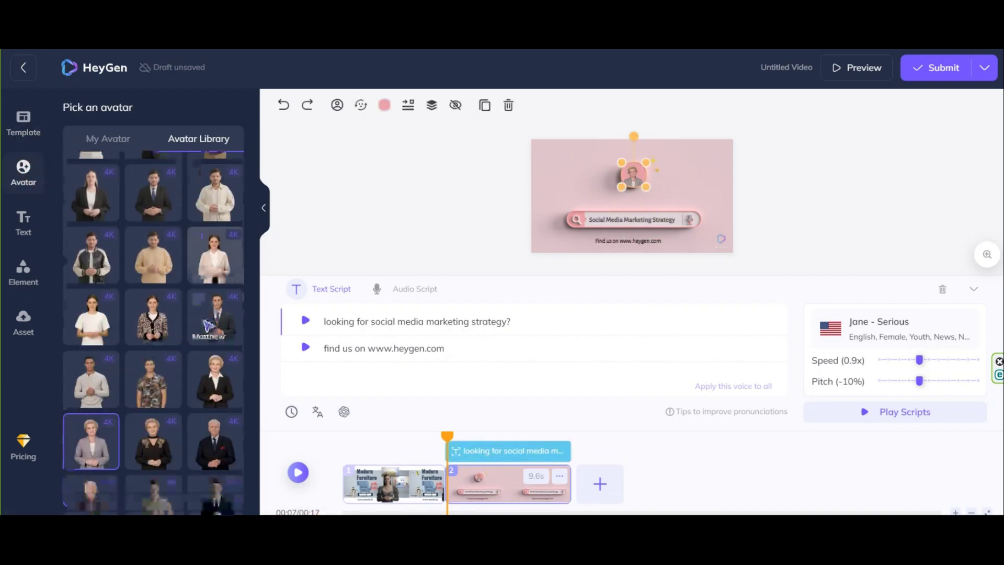
pyautogui.scroll(-3, 208, 327)
pyautogui.scroll(-3, 208, 327)
pyautogui.click(217, 356)
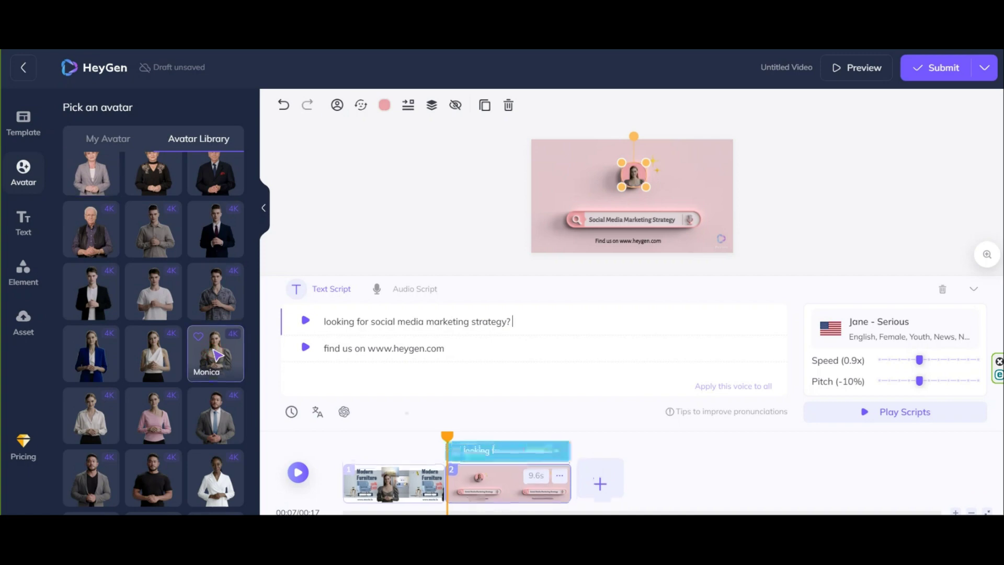
pyautogui.click(596, 189)
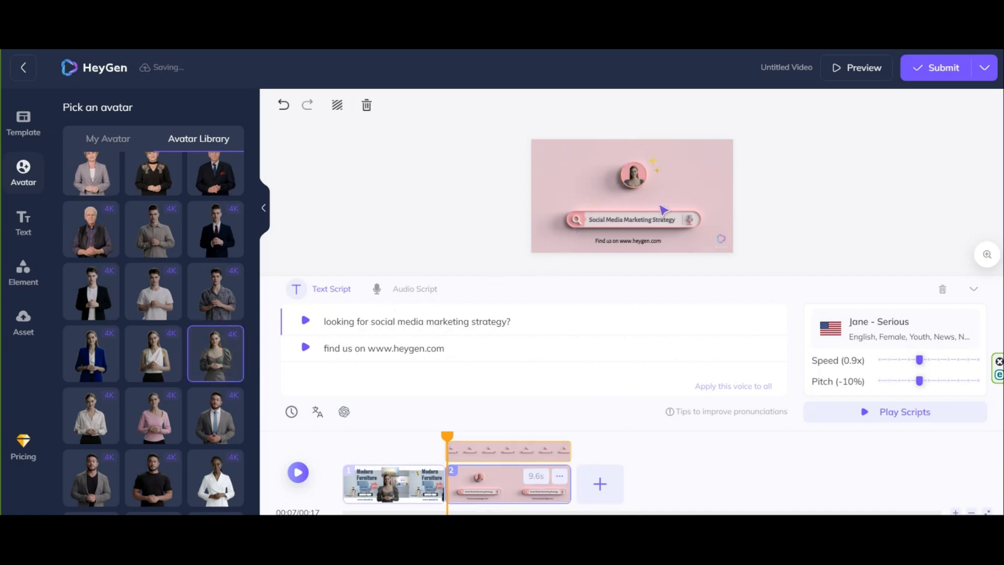
# Change the search-bar text to 'modern furniture' and enlarge the Find us website line
pyautogui.doubleClick(649, 219)
pyautogui.write('modern furniture')
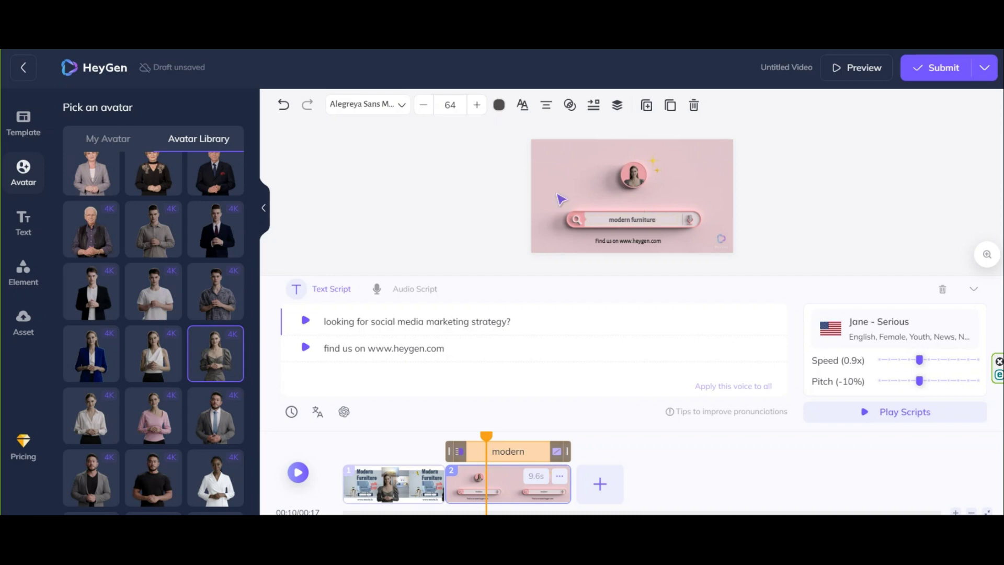
pyautogui.click(562, 201)
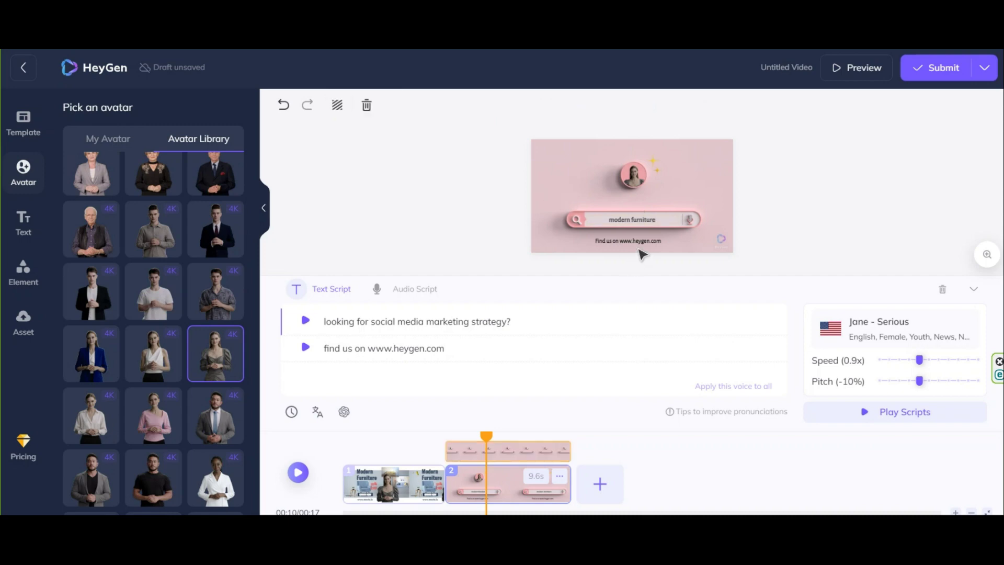
pyautogui.click(627, 240)
pyautogui.moveTo(662, 244); pyautogui.dragTo(715, 260)
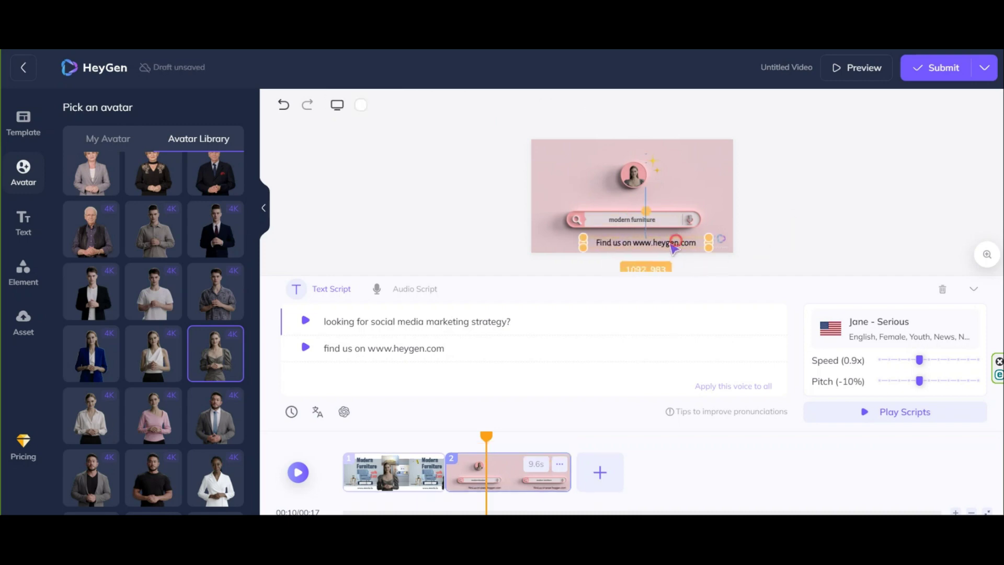
pyautogui.click(535, 317)
pyautogui.tripleClick(535, 317)
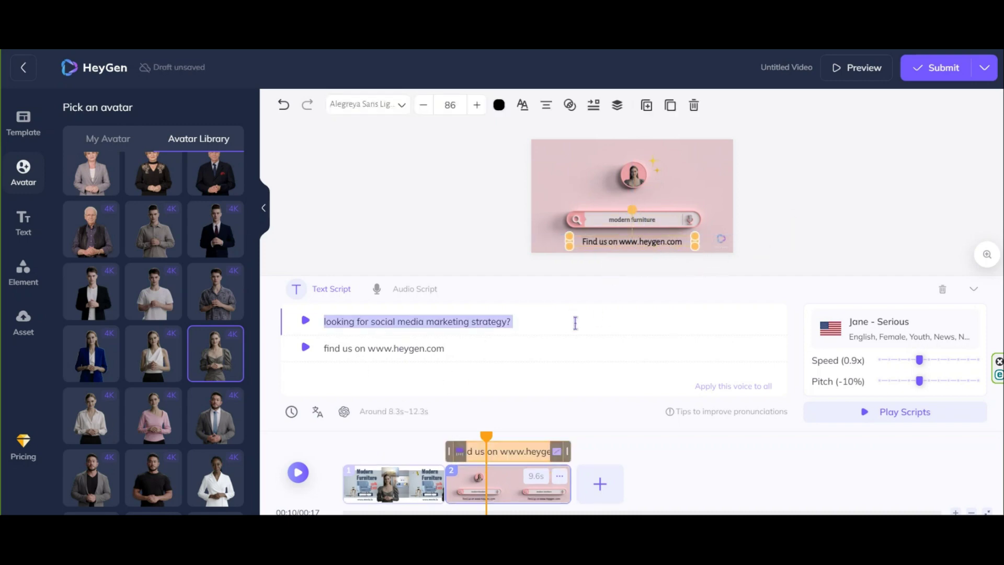
pyautogui.press('BackSpace')
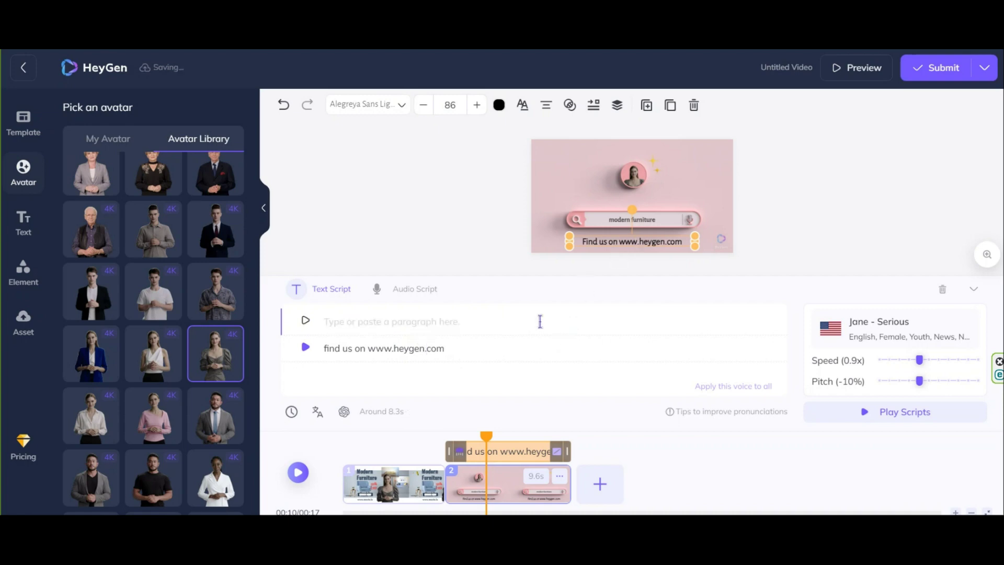
pyautogui.press('Delete')
pyautogui.click(465, 320)
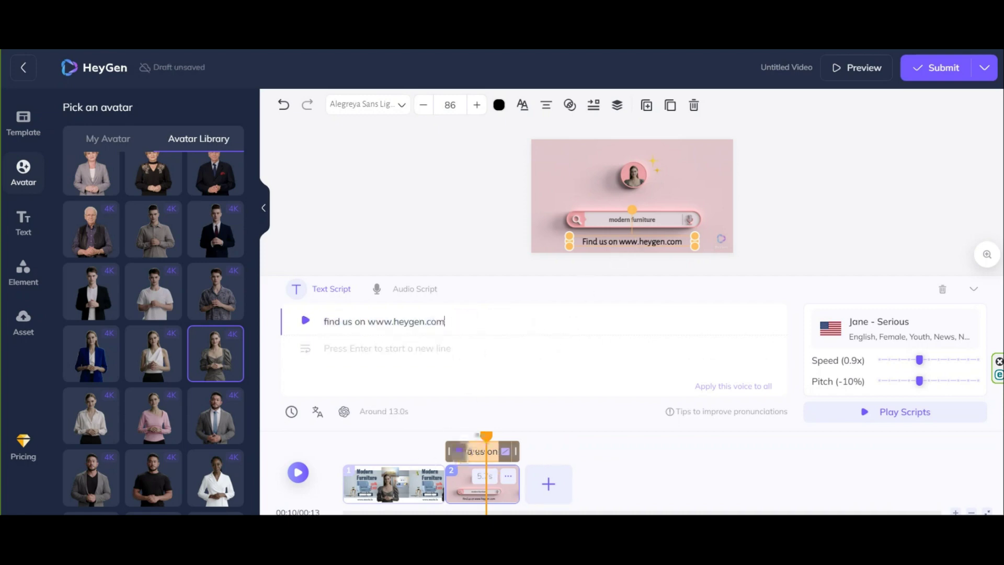
pyautogui.moveTo(486, 438); pyautogui.dragTo(343, 437)
# Set the furniture scene's voice to Jenny - Professional
pyautogui.click(23, 123)
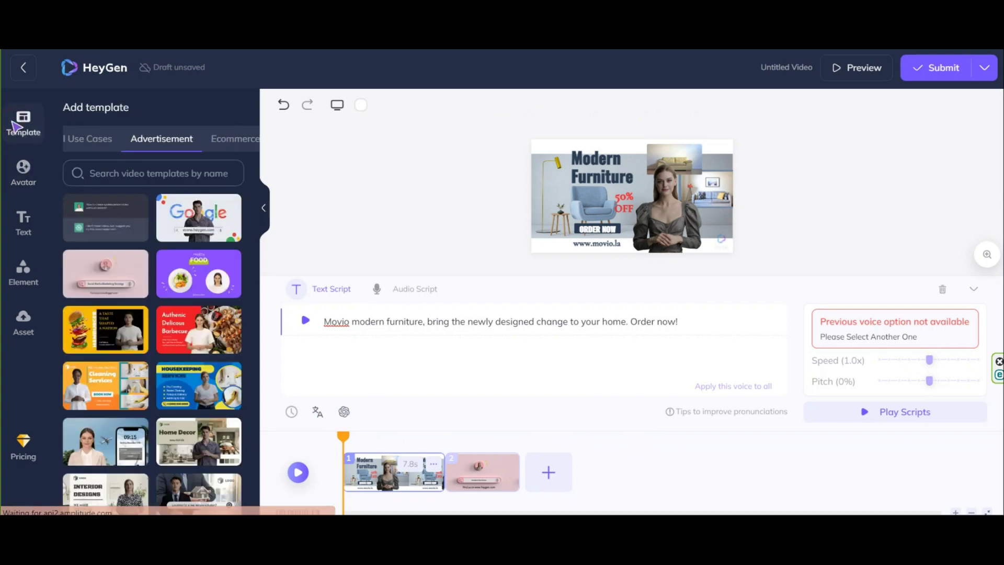
pyautogui.click(23, 173)
pyautogui.click(23, 222)
pyautogui.click(23, 272)
pyautogui.click(23, 322)
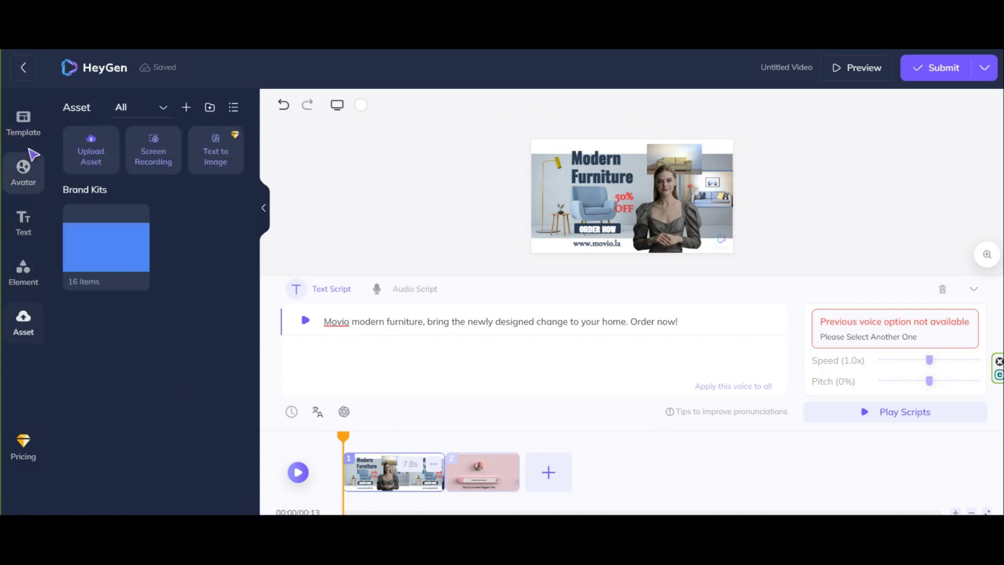
pyautogui.click(23, 123)
pyautogui.click(906, 339)
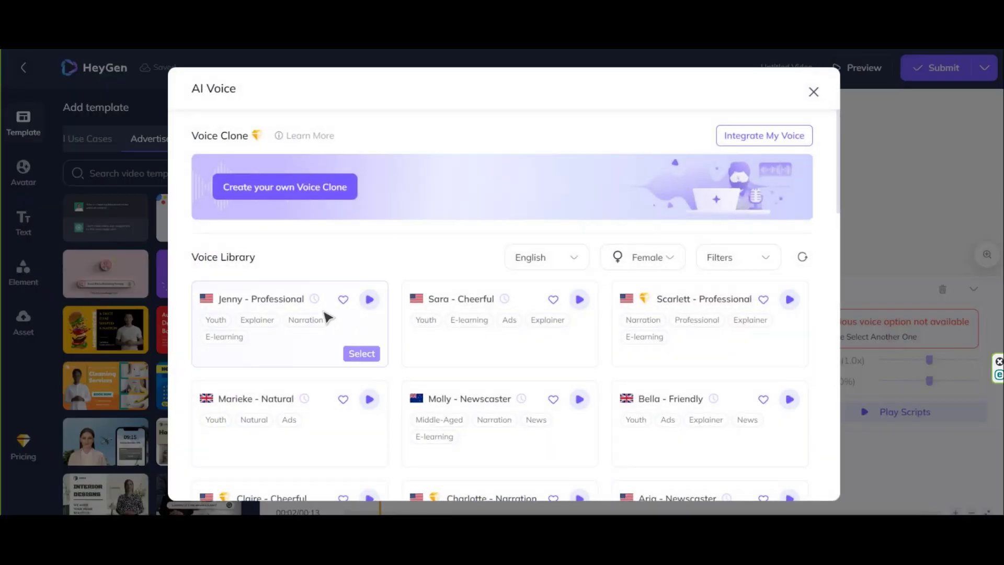
pyautogui.click(360, 352)
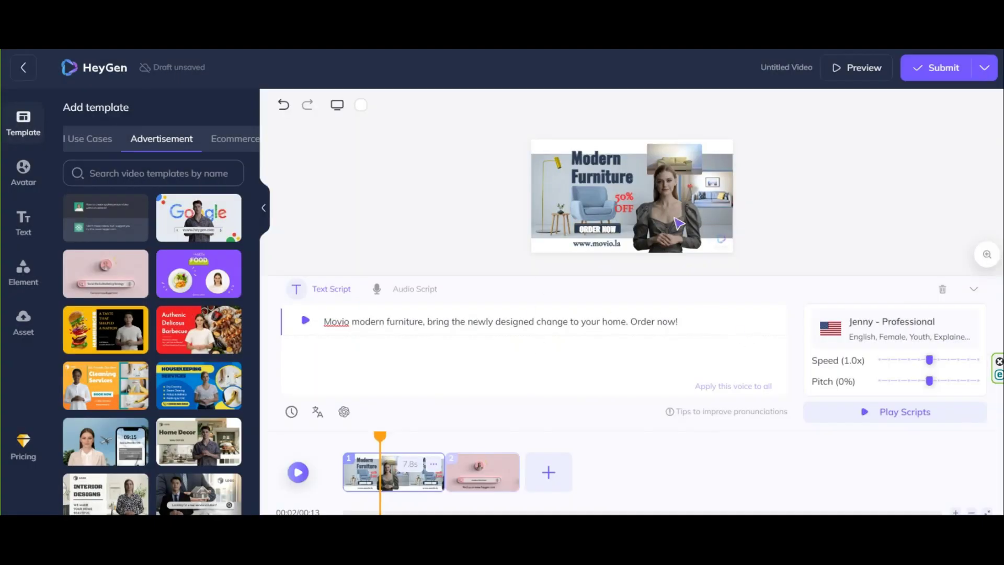
# Detach the ad scene's pink background into a movable image and shift it upper left
pyautogui.click(482, 472)
pyautogui.click(560, 169)
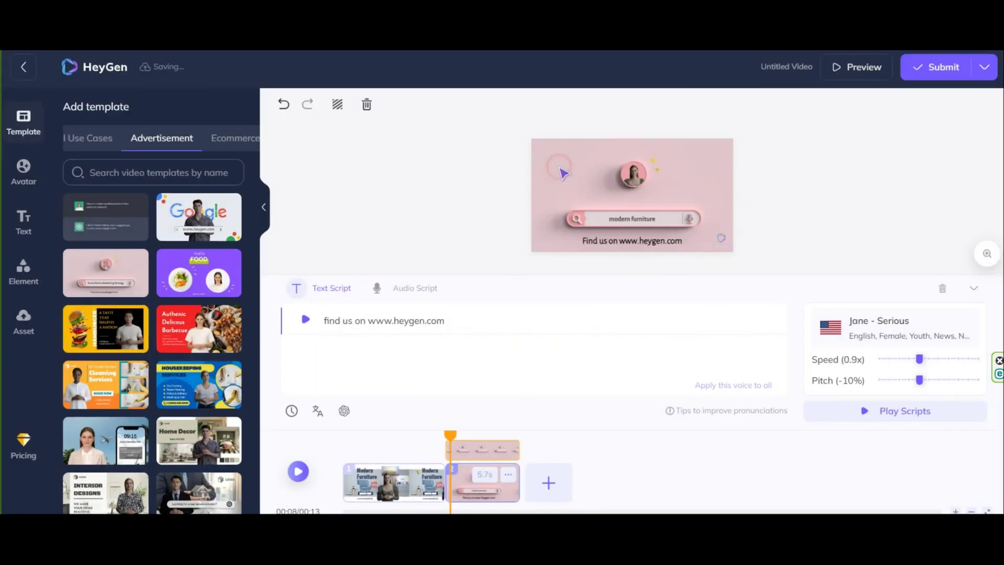
pyautogui.click(338, 107)
pyautogui.moveTo(585, 188); pyautogui.dragTo(543, 177)
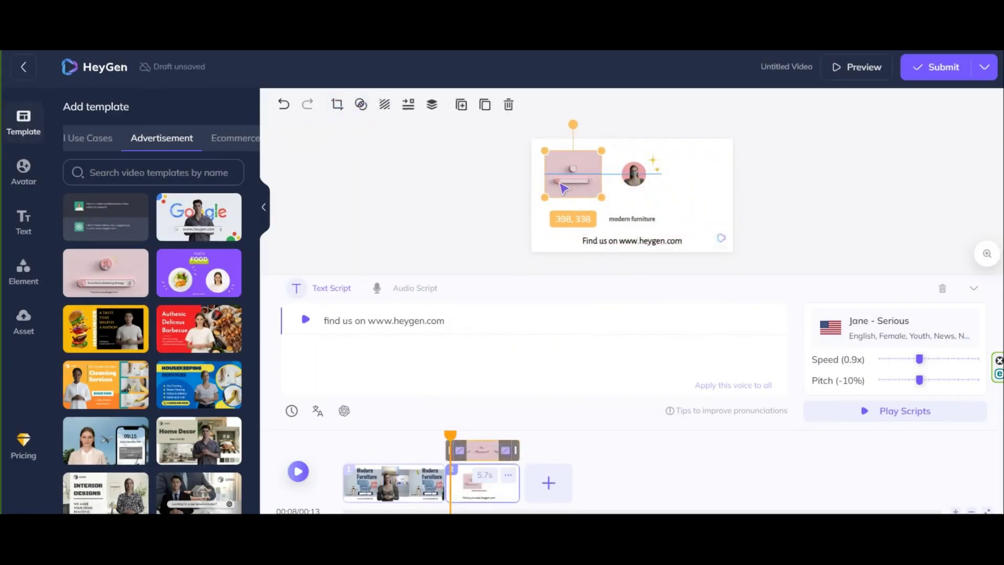